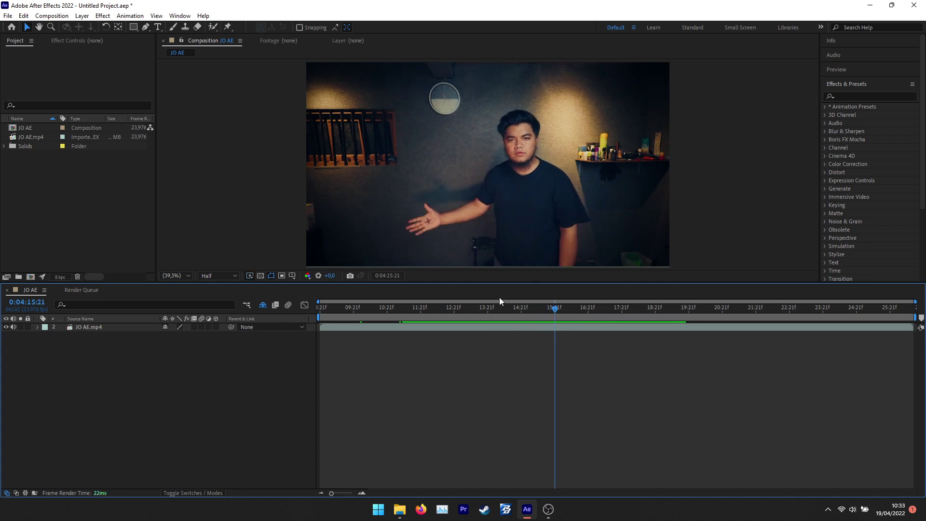
Examine the cross mark on the man's open palm up close, and return to the full frame.
scroll(413, 240, "up", 5)
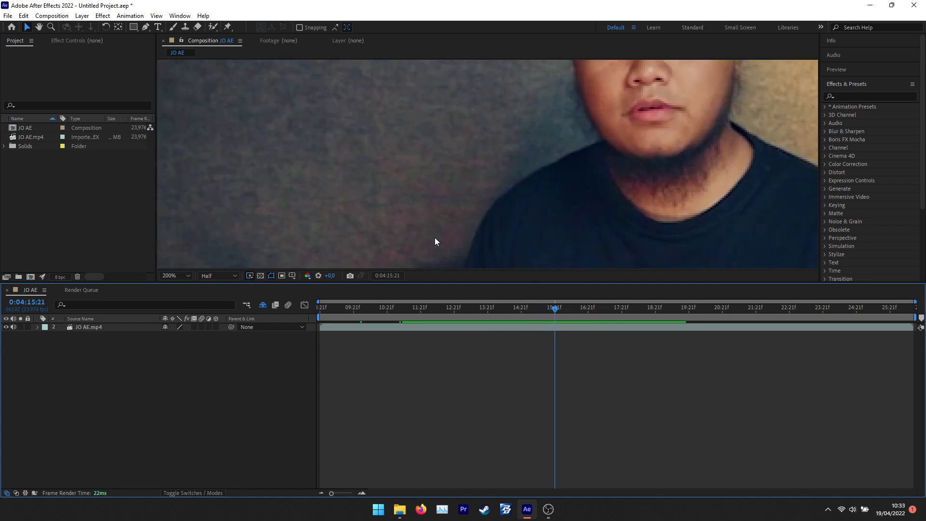
key("h")
left_click_drag(426, 242, 534, 53)
left_click_drag(434, 211, 510, 151)
key("v")
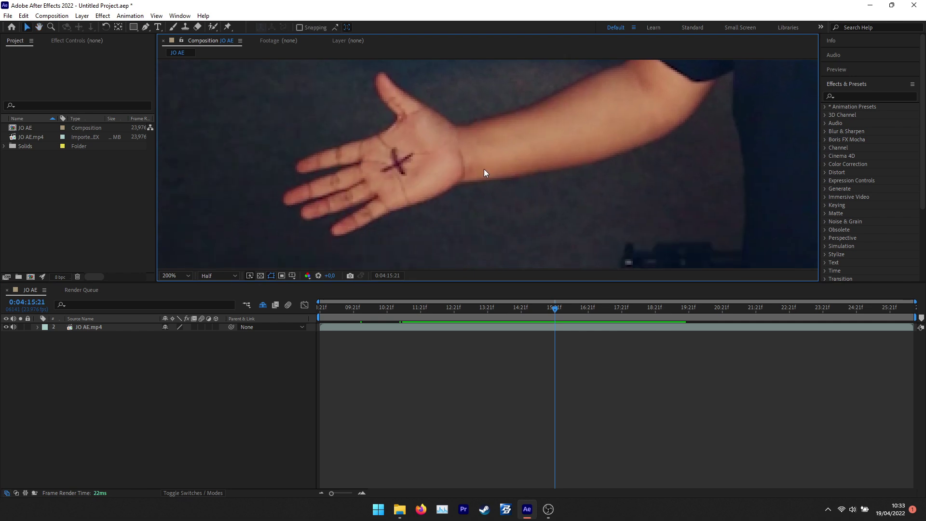
scroll(480, 161, "down", 2)
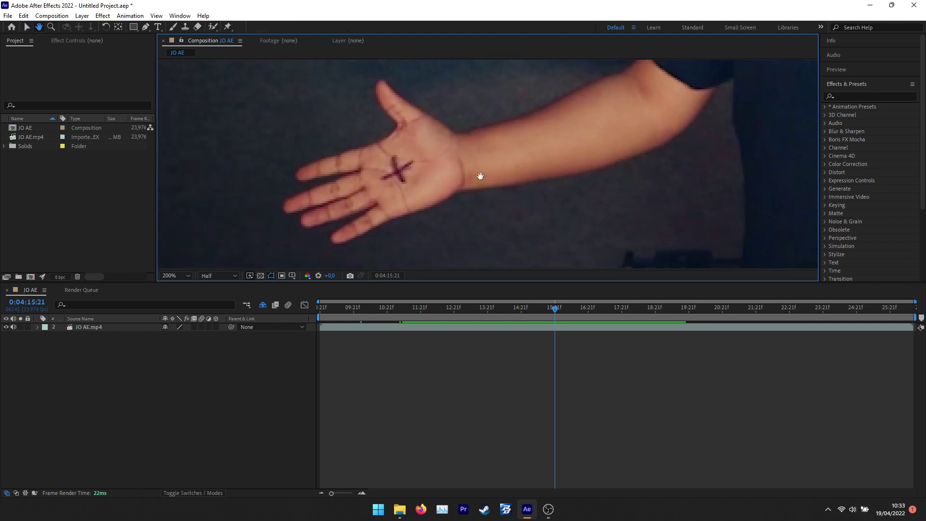
scroll(395, 201, "down", 2)
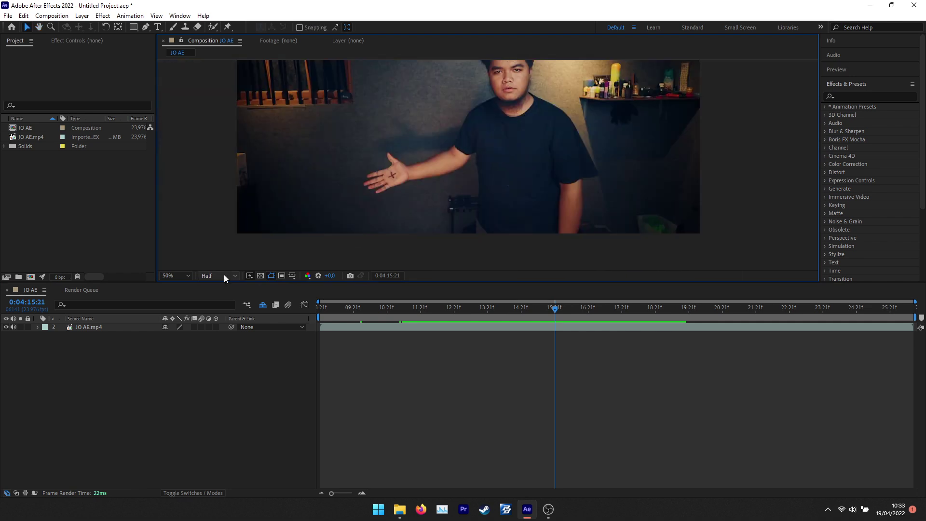
left_click(184, 279)
left_click(183, 288)
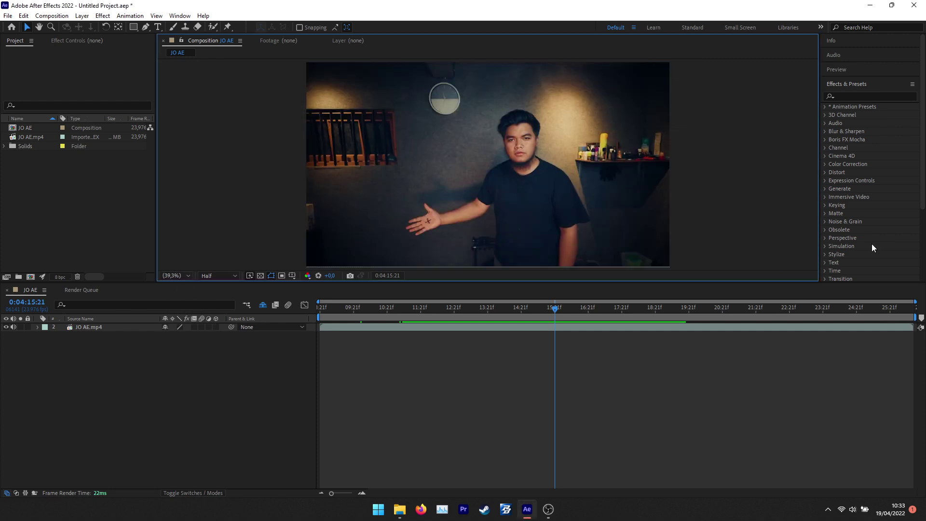
Start a motion track on the JO AE.mp4 layer.
left_click(838, 85)
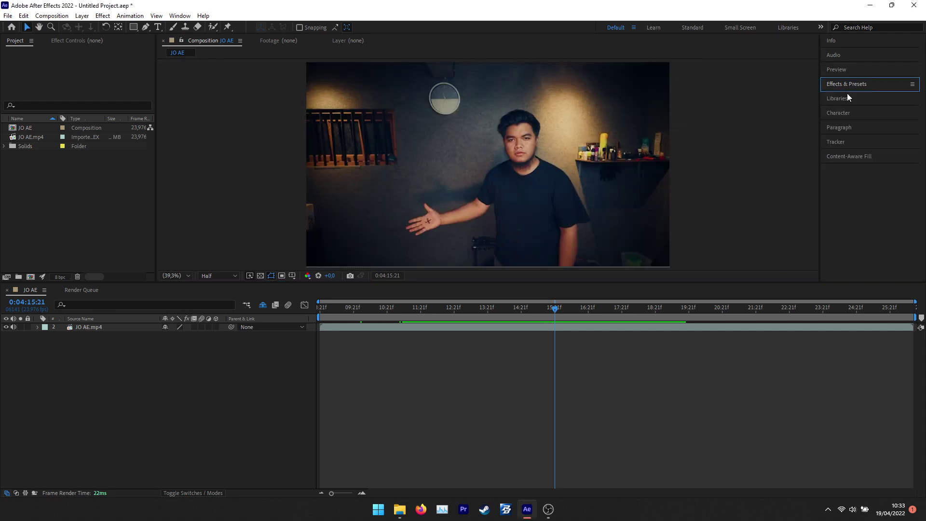
left_click(835, 143)
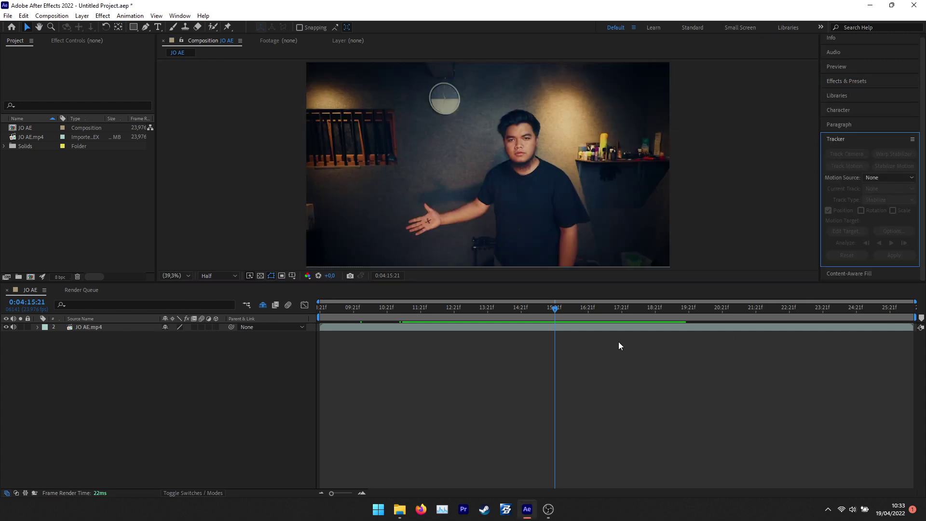
left_click(610, 327)
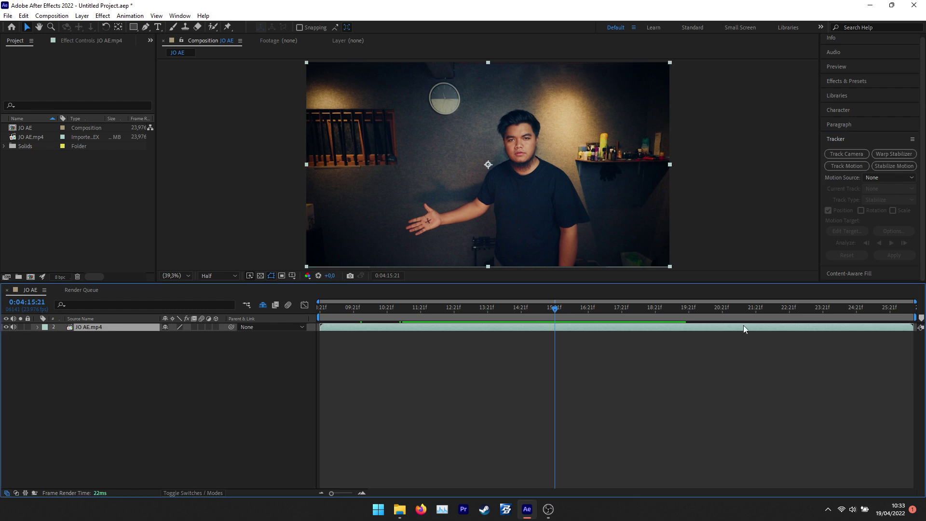
left_click(843, 167)
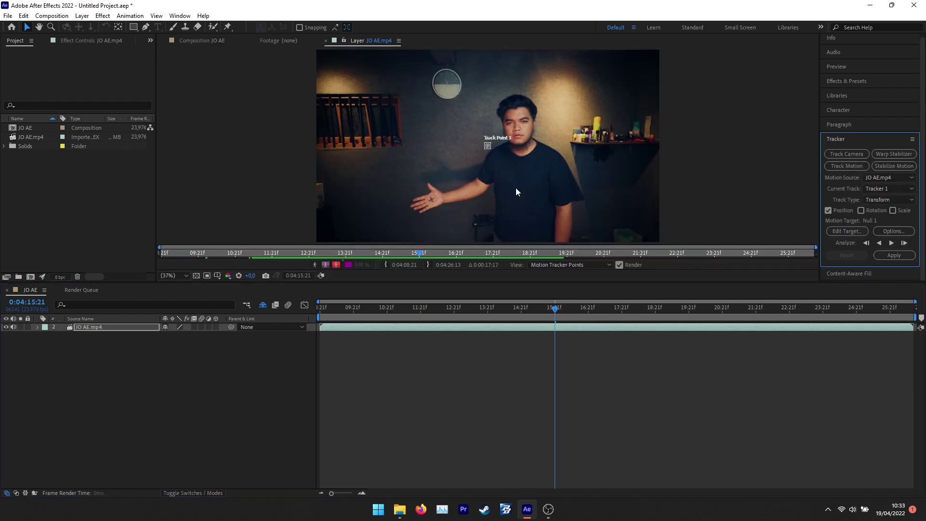
Place the track point over the palm's cross mark with an enlarged search region and analyze the motion forward.
scroll(482, 155, "up", 3)
left_click_drag(482, 155, 595, 68)
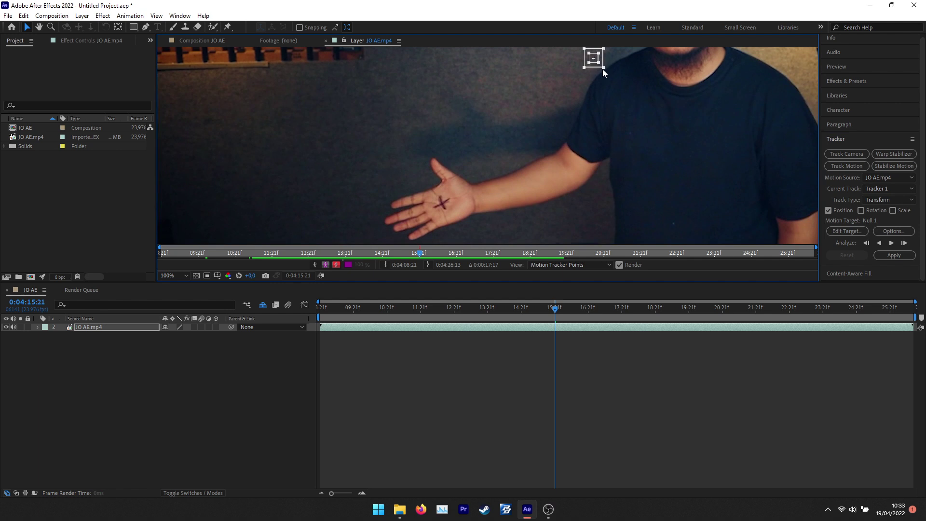
left_click_drag(603, 68, 451, 213)
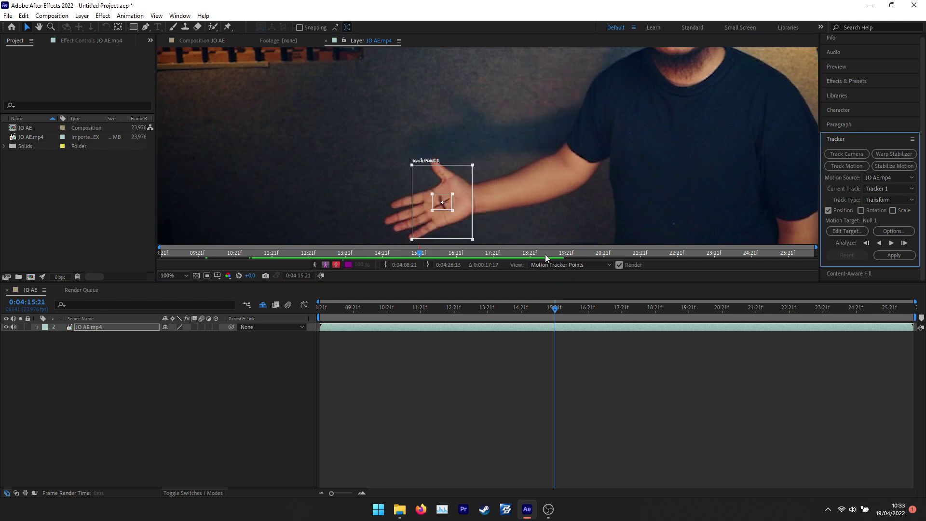
left_click(890, 243)
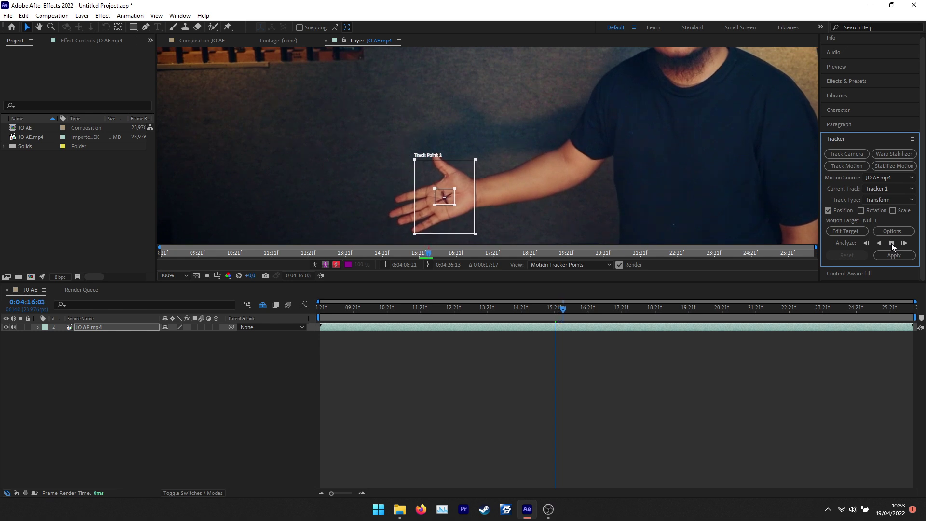
left_click(891, 243)
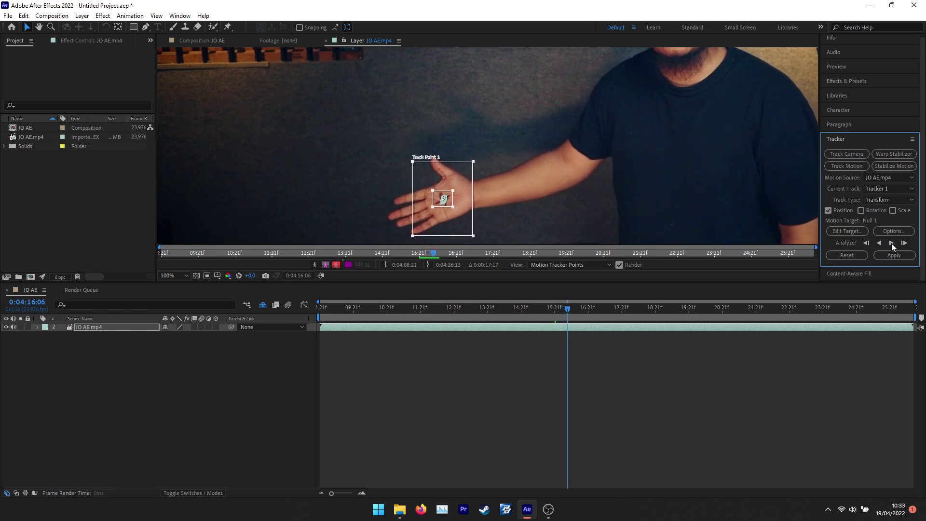
Add a new null object layer to the JO AE composition.
left_click(81, 16)
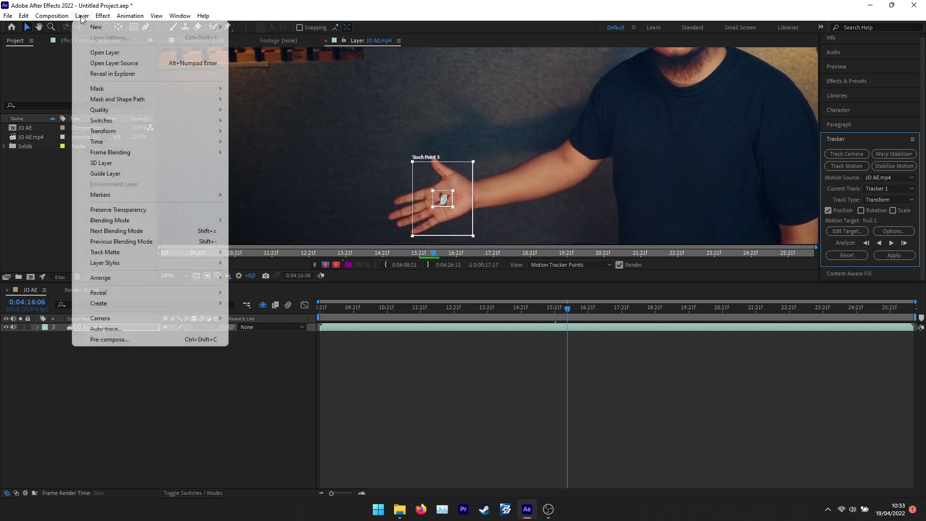
mouse_move(145, 27)
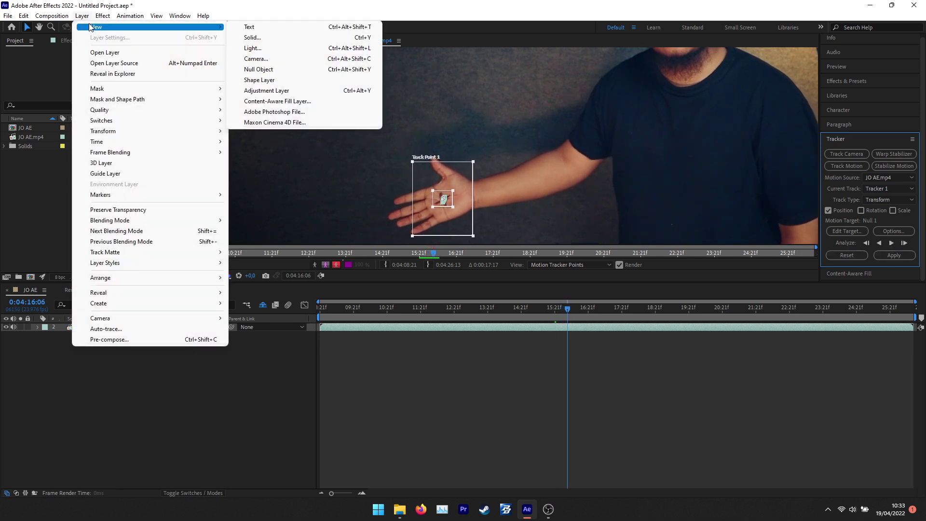
left_click(319, 70)
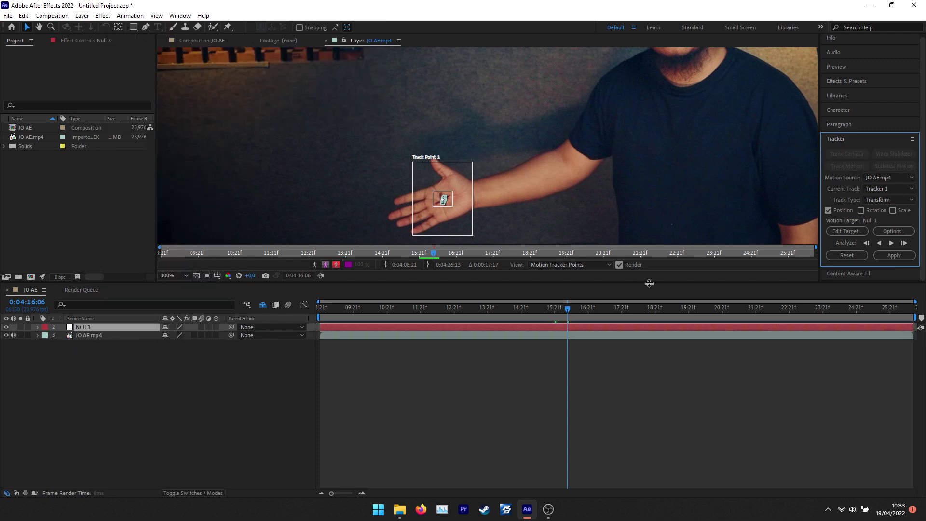
Apply the tracked motion to a null object and scrub through the footage to check how it follows the palm.
left_click(843, 231)
left_click(468, 239)
left_click(477, 249)
left_click(484, 280)
left_click(902, 256)
left_click_drag(538, 308, 575, 311)
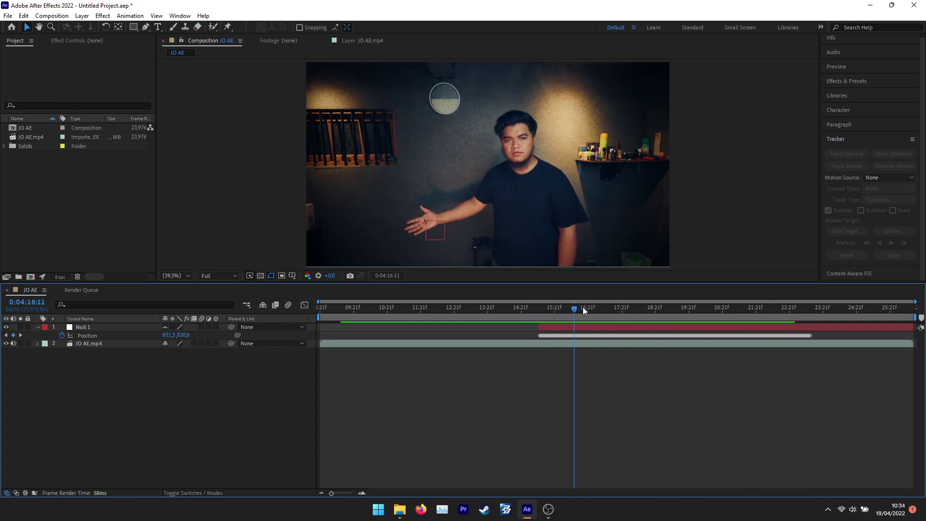
left_click_drag(706, 314, 542, 315)
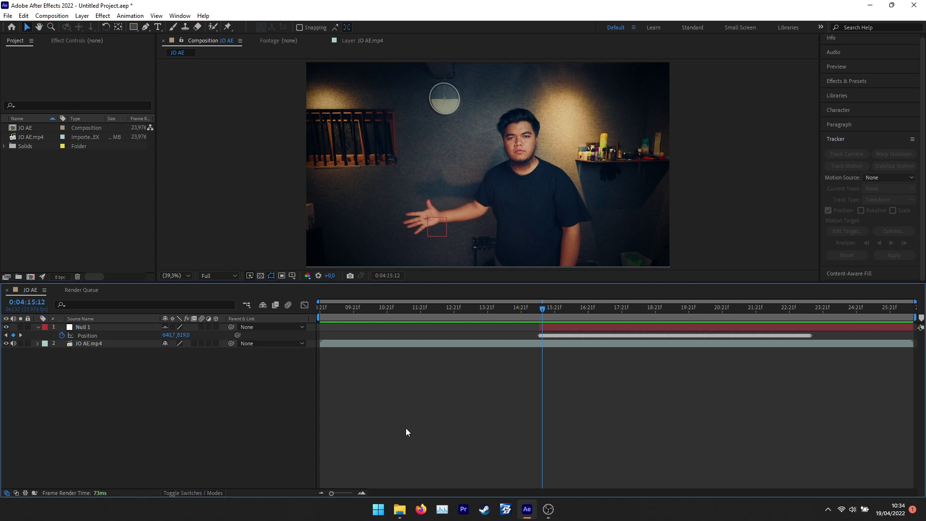
Import Torch Windy 01, Torch Turbulent 03 and Torch Windy 02 from the Downloads Video folder into the After Effects project.
left_click(398, 510)
scroll(83, 260, "up", 5)
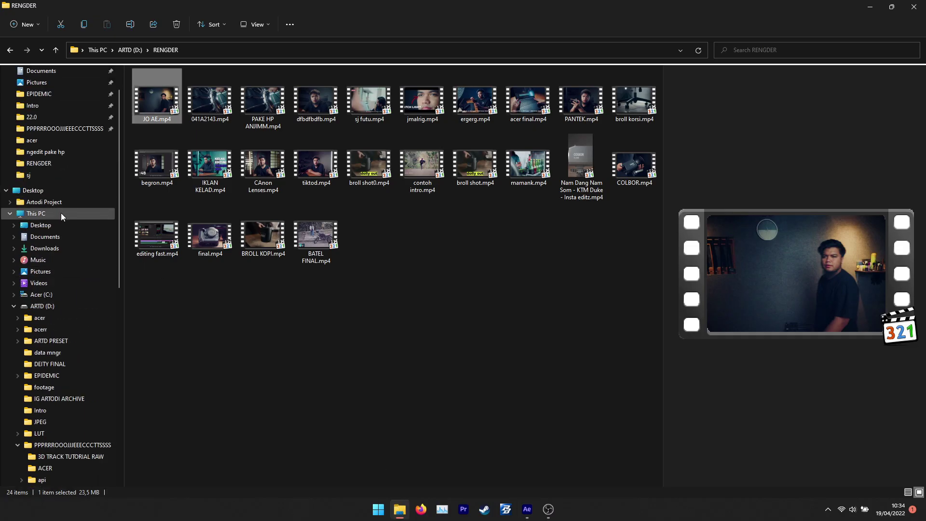
left_click(44, 248)
double_click(148, 99)
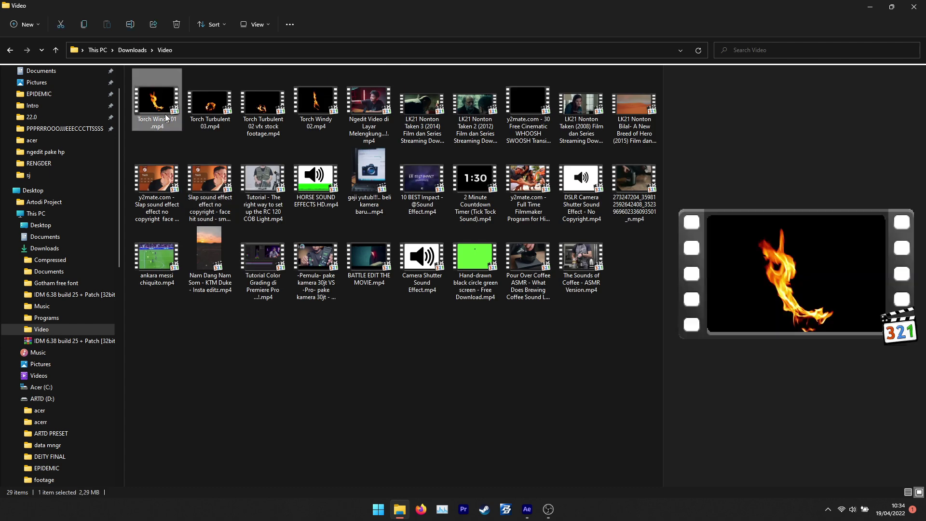
left_click(210, 104, "ctrl")
left_click(326, 120, "ctrl")
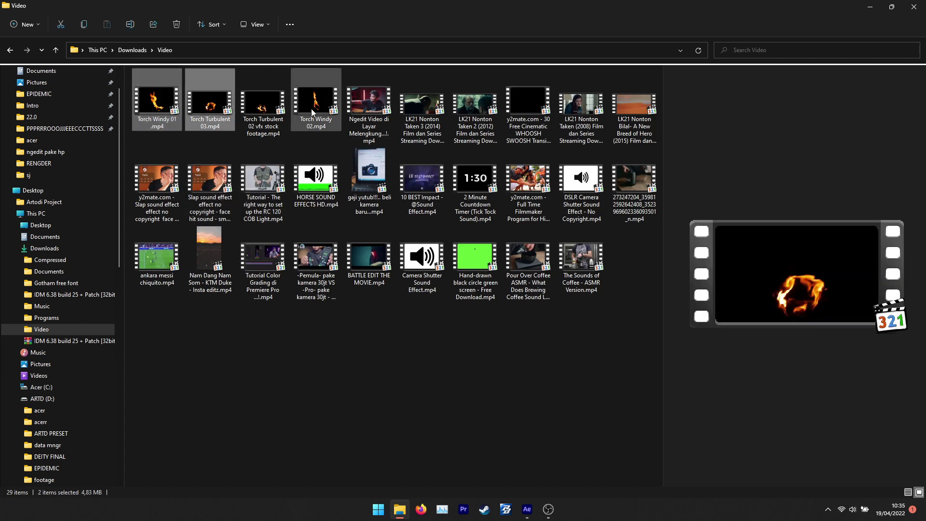
left_click_drag(332, 113, 62, 206)
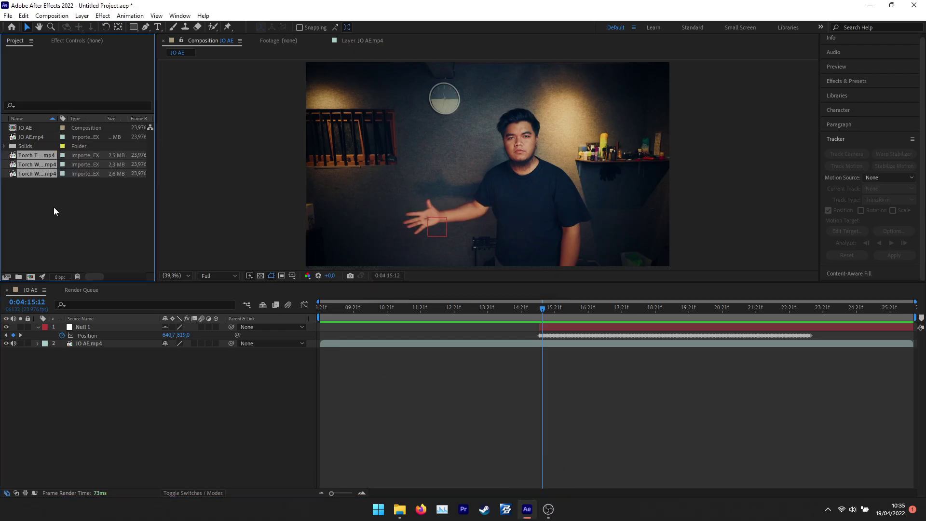
Create a single composition from the three torch clips, using the dimensions of Torch Turbulent 03.mp4.
left_click(53, 207)
left_click_drag(59, 204, 9, 155)
left_click(30, 276)
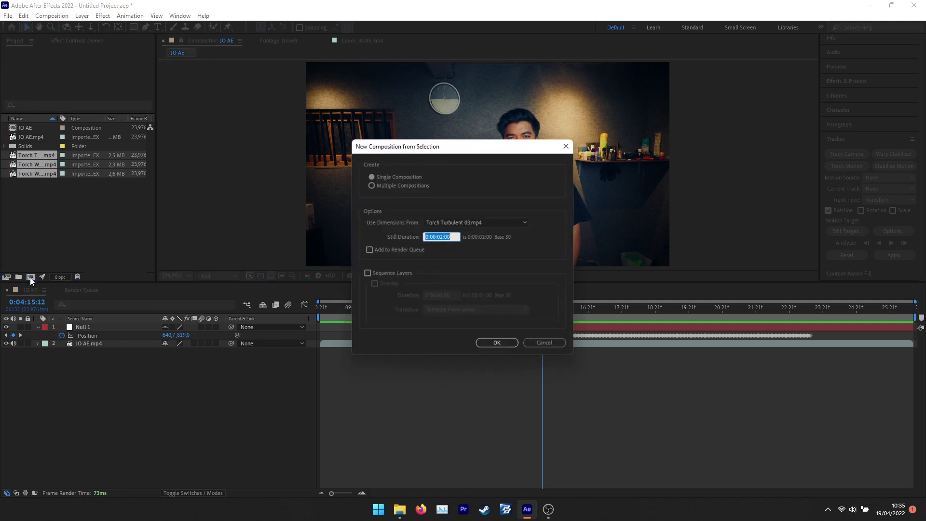
left_click(496, 342)
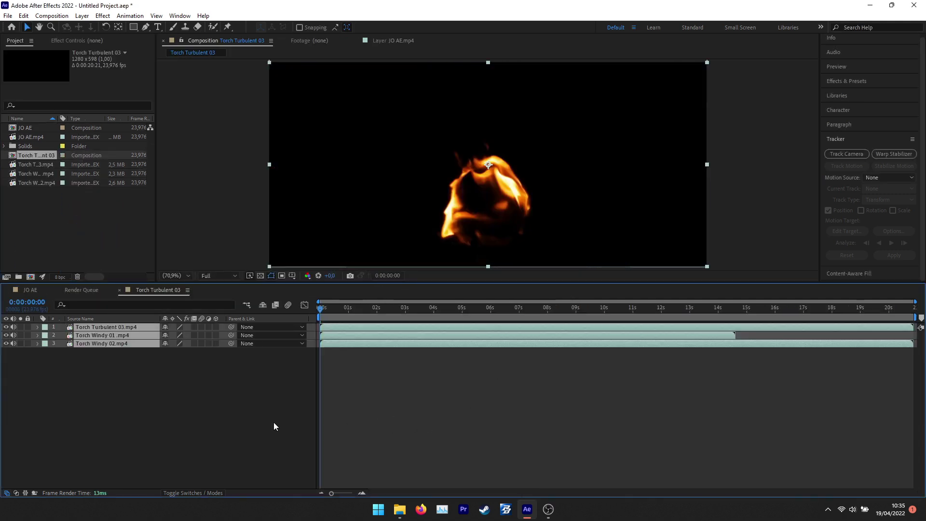
left_click(340, 414)
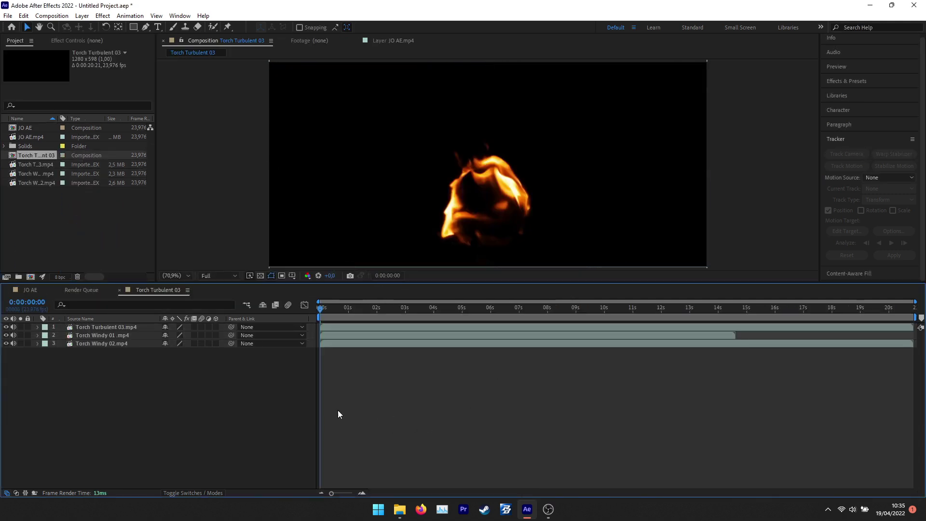
Resize the Torch Turbulent 03 composition to 1920 px wide and 1080 px high.
left_click(50, 18)
left_click(62, 39)
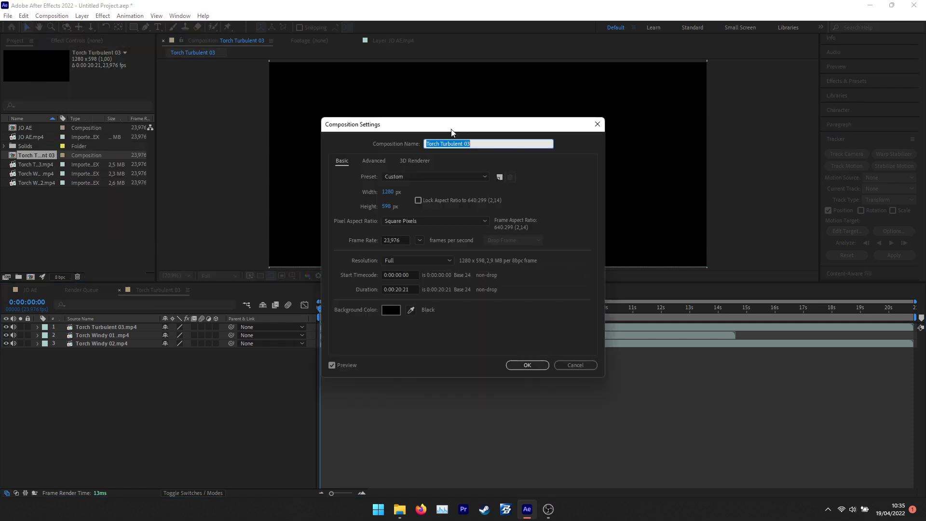
left_click(391, 191)
type("1920")
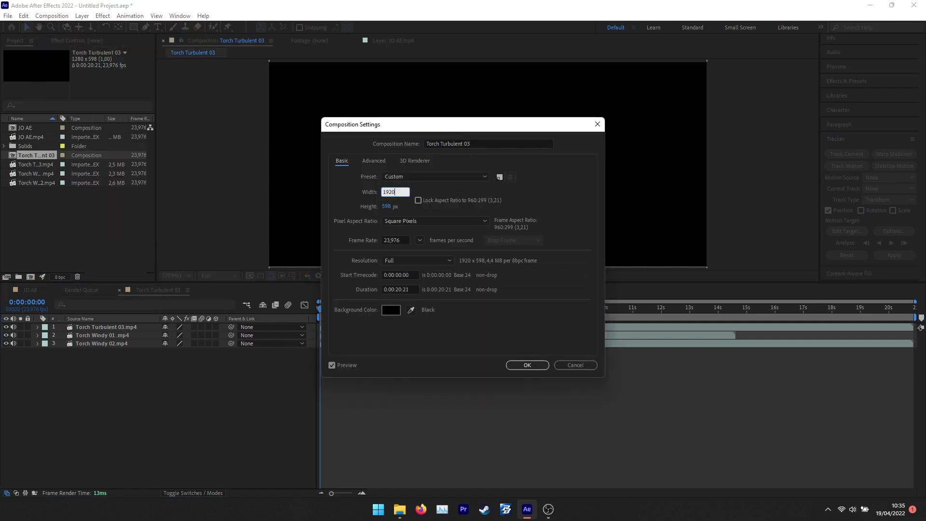
left_click(385, 206)
type("1")
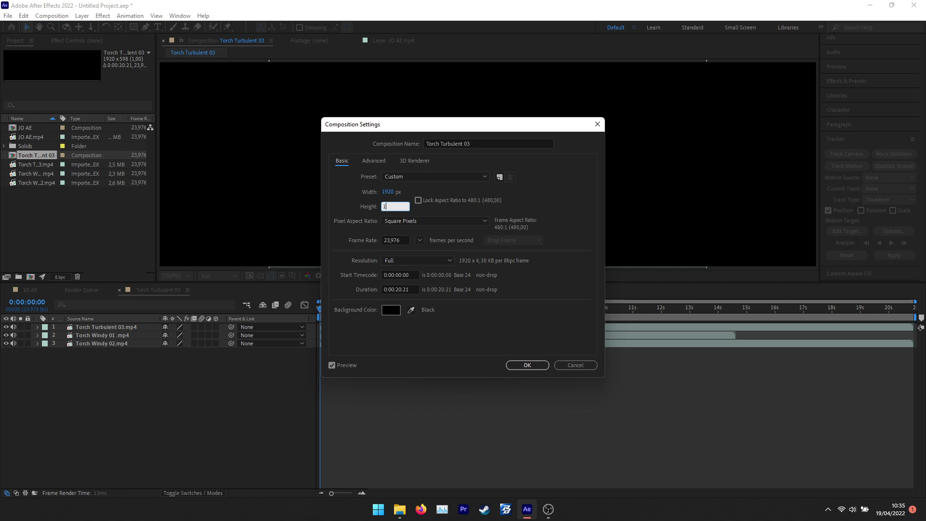
type("080")
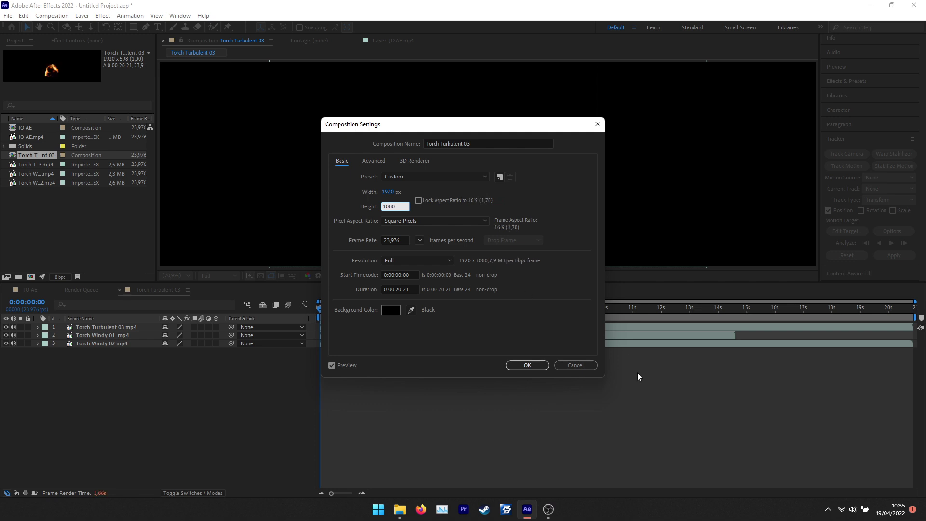
left_click(540, 365)
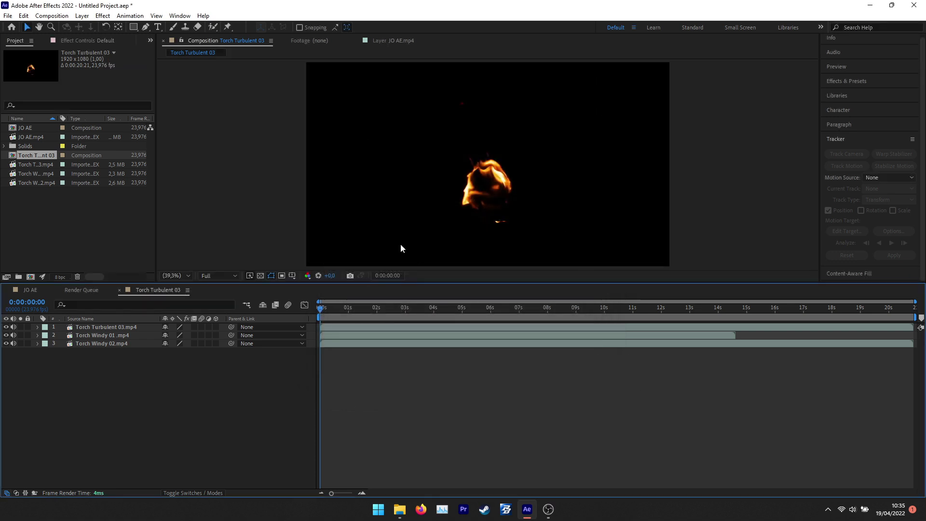
Nudge the Torch Turbulent 03.mp4 flame slightly down and to the left and set its blending mode to Screen.
left_click(193, 493)
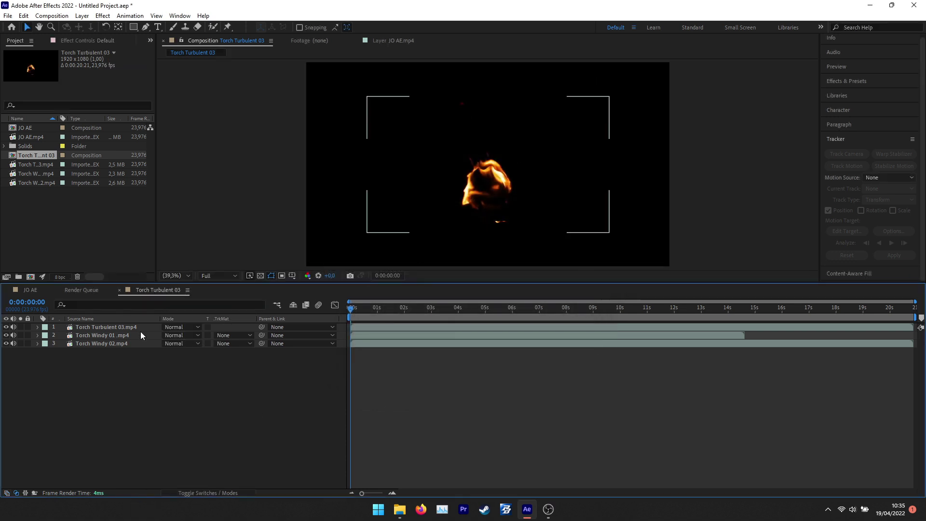
left_click(126, 328)
left_click_drag(550, 189, 545, 192)
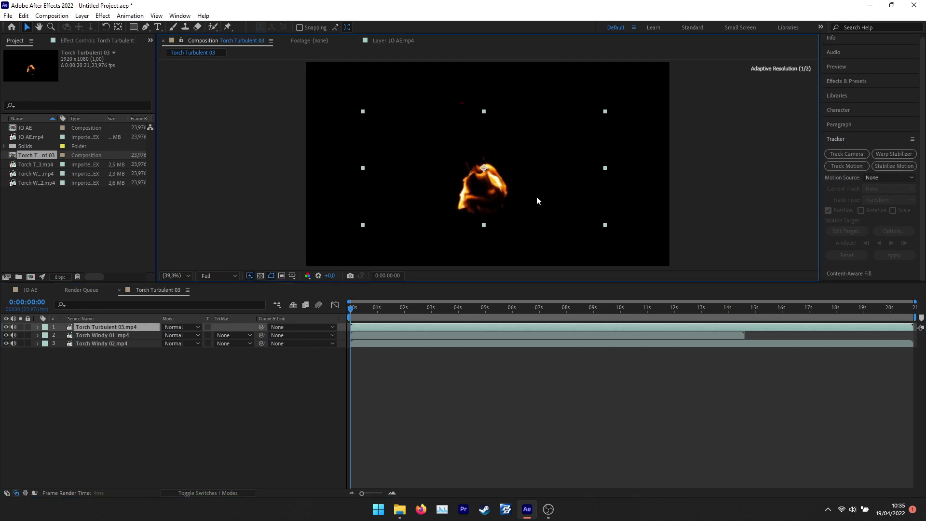
left_click(179, 328)
left_click(212, 194)
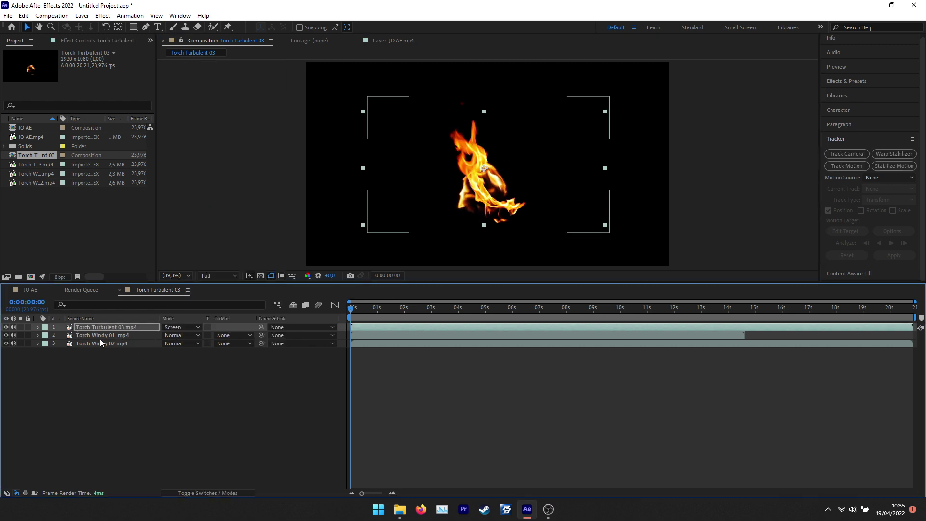
Set the blending mode of the Torch Windy 01.mp4 layer to Screen.
left_click(121, 335)
left_click(186, 335)
left_click(229, 193)
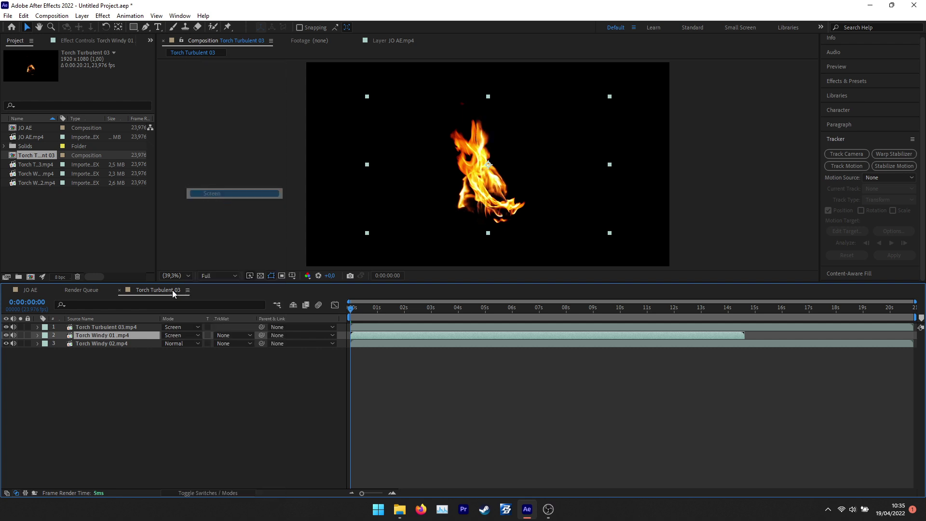
Set the blending mode of the Torch Windy 02.mp4 layer to Screen.
left_click(112, 344)
left_click(186, 344)
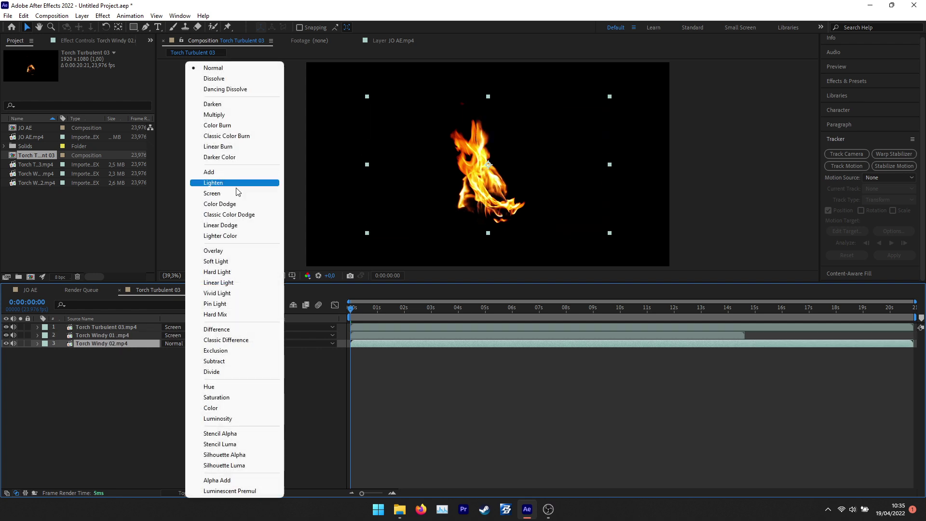
left_click(221, 194)
Spread the flames apart: Torch Windy 02 at the upper right of the frame, Torch Turbulent 03 upper left and Torch Windy 01 lower right.
left_click_drag(596, 178, 704, 126)
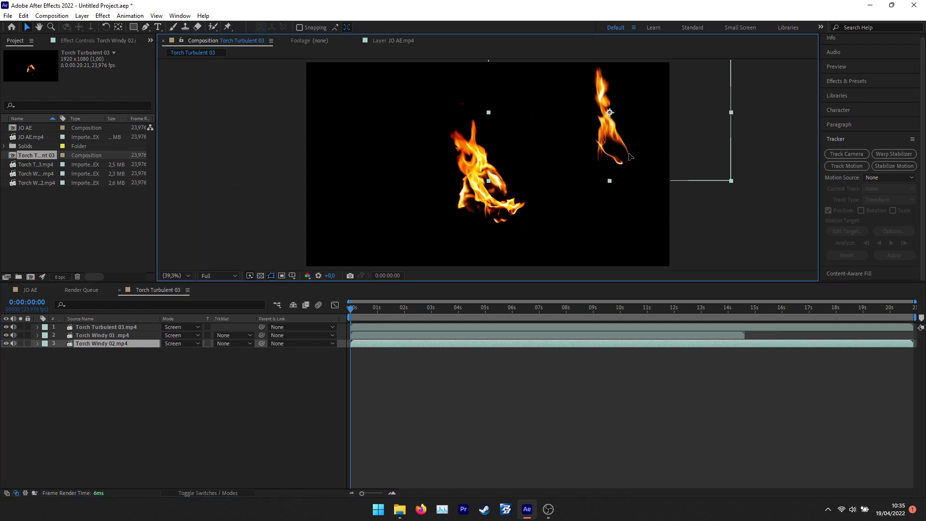
left_click_drag(606, 217, 362, 108)
left_click_drag(432, 188, 363, 145)
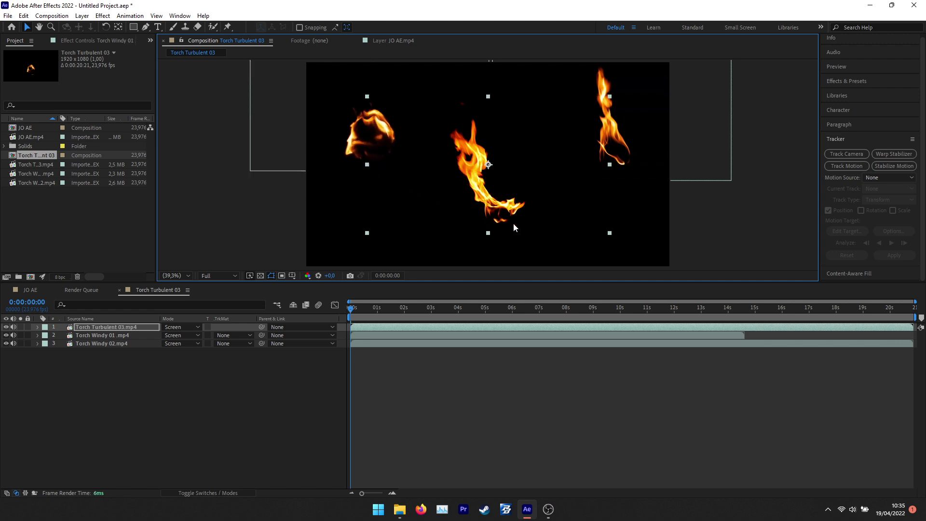
left_click_drag(513, 223, 627, 257)
Scale down the Torch Turbulent 03 and Torch Windy 01 flames and overlap them just below the frame's centre.
left_click_drag(250, 171, 319, 139)
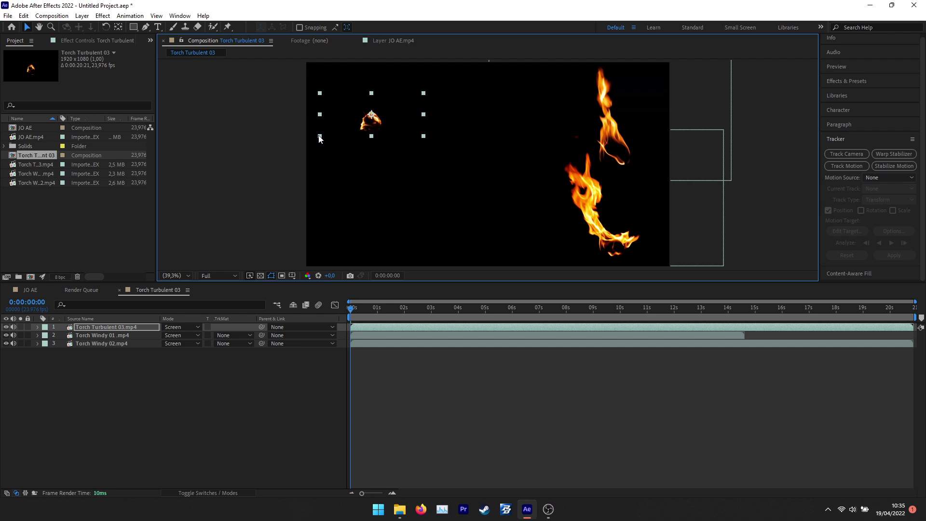
left_click_drag(404, 131, 531, 230)
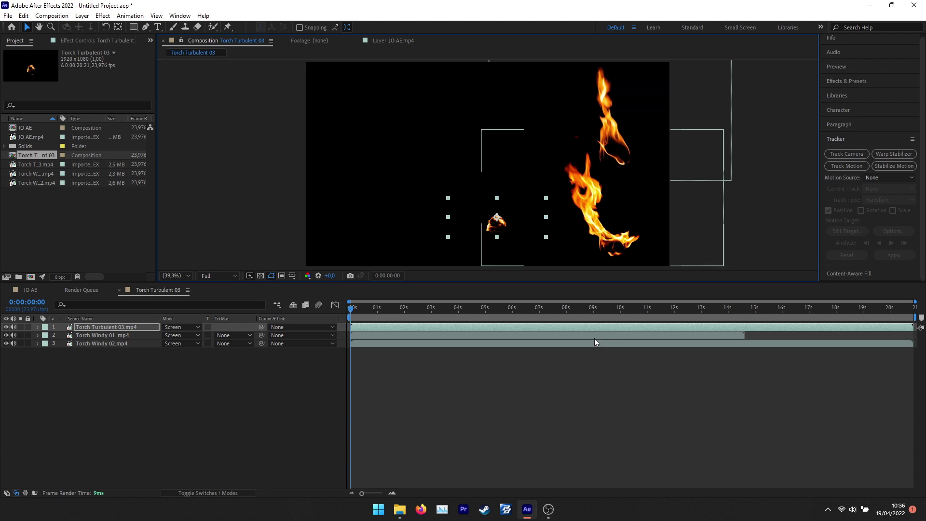
left_click(590, 227)
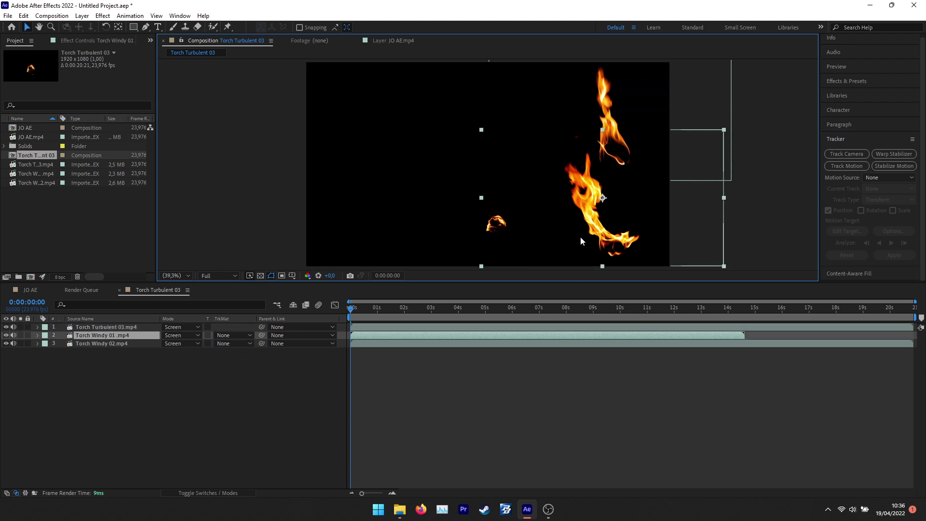
left_click_drag(619, 242, 481, 208)
left_click_drag(570, 229, 522, 222)
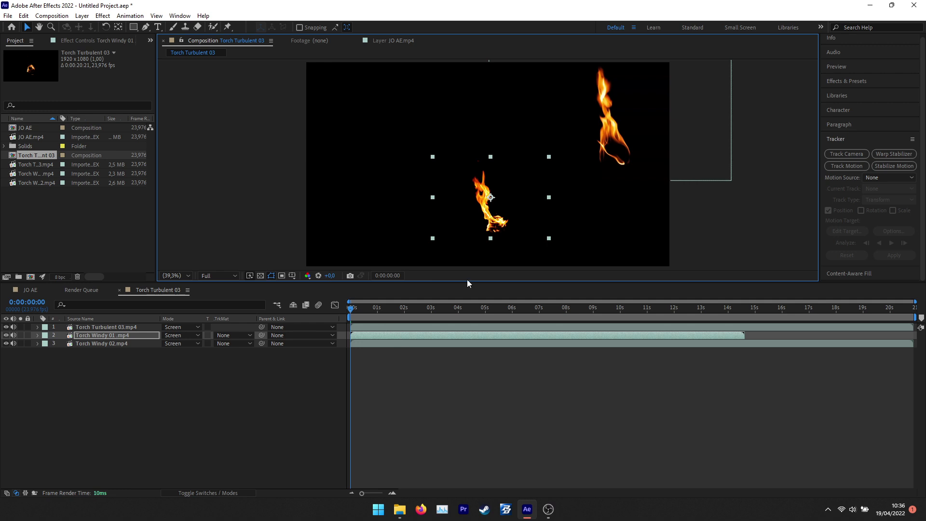
Move the Torch Windy 02.mp4 flame closer to the two overlapped flames, above and to their right.
left_click(633, 137)
left_click_drag(655, 157, 593, 187)
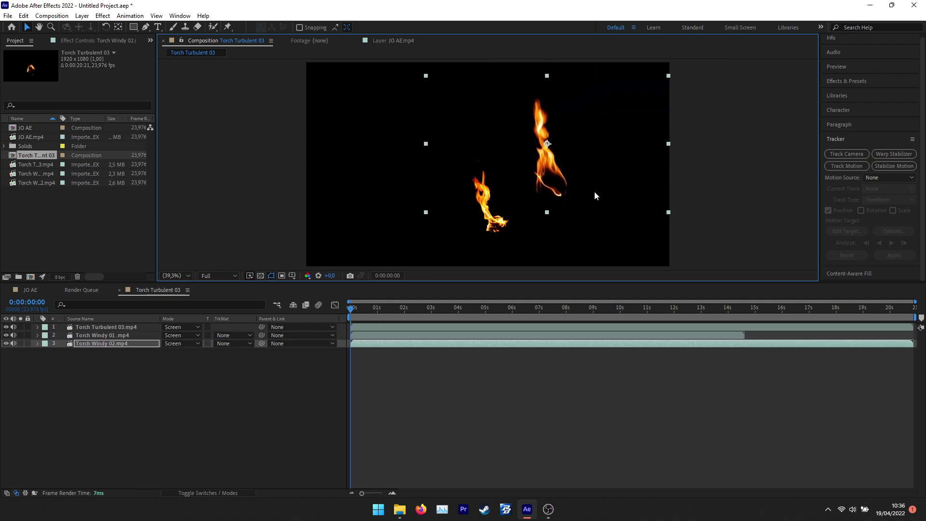
key("shift+Left")
key("shift+Left")
Mask off the base of the Torch Windy 02.mp4 flame with a feathered rectangular mask set to Subtract.
left_click_drag(352, 311, 366, 314)
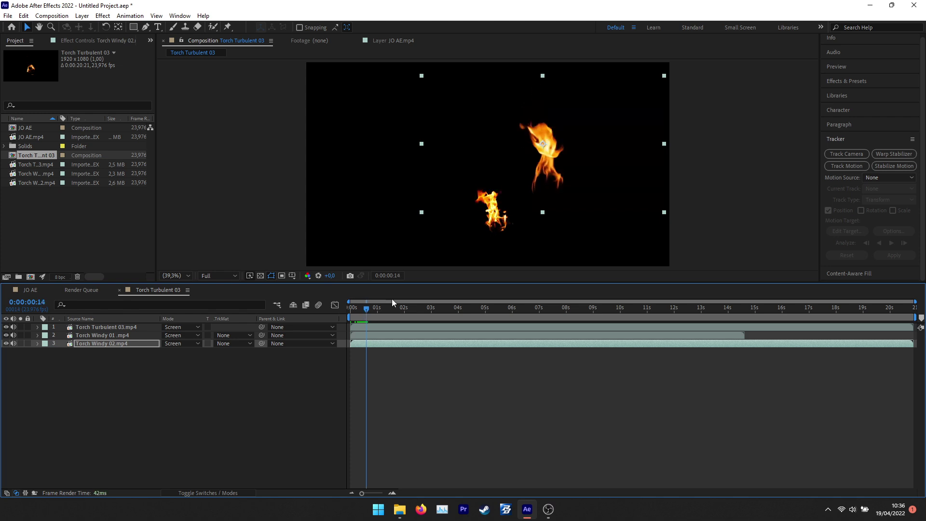
left_click(133, 27)
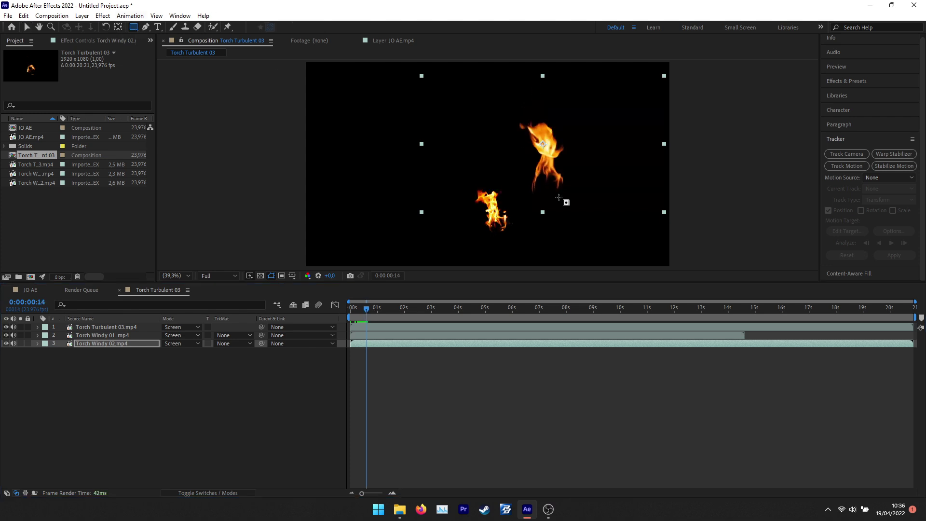
left_click_drag(394, 244, 703, 172)
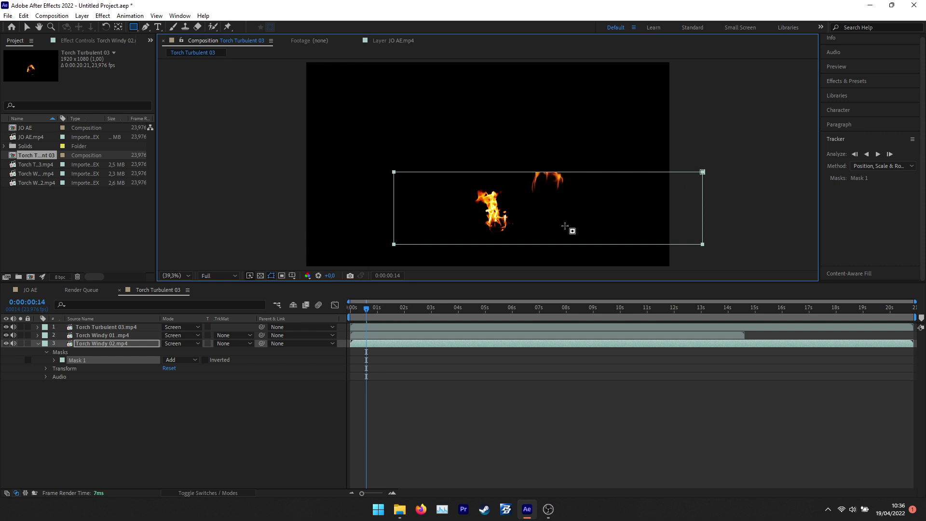
left_click(181, 360)
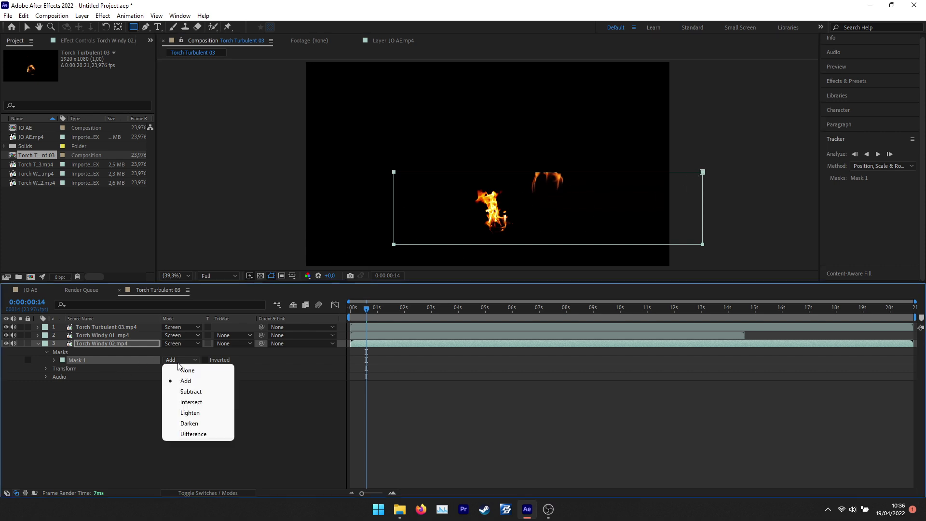
left_click(187, 392)
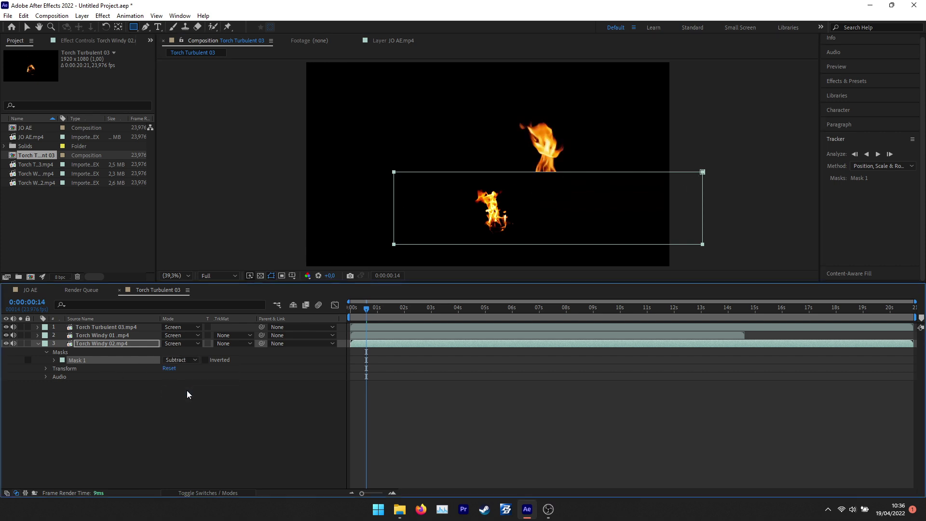
left_click(54, 360)
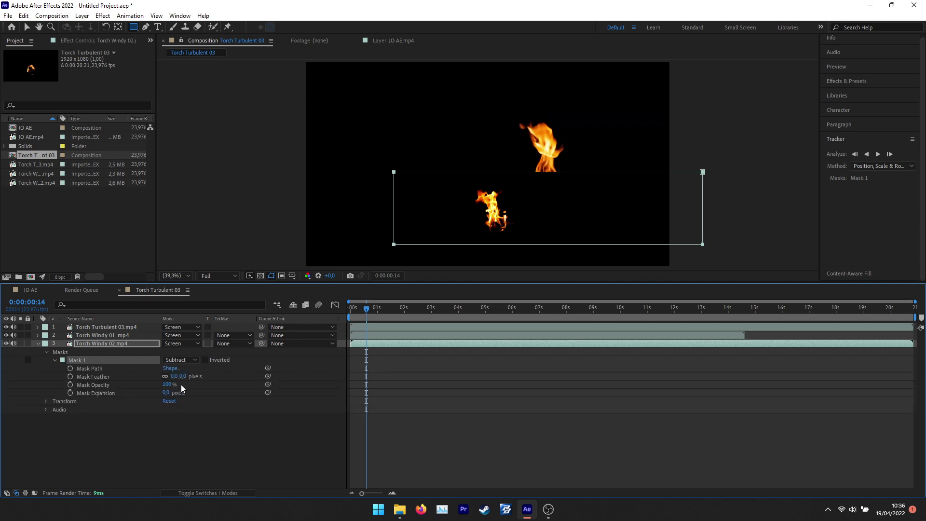
left_click_drag(185, 378, 192, 376)
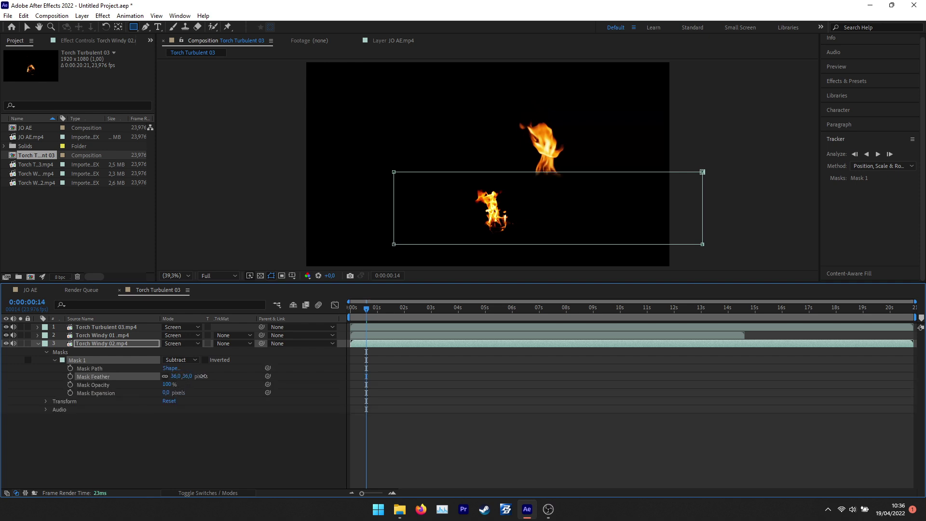
left_click(181, 432)
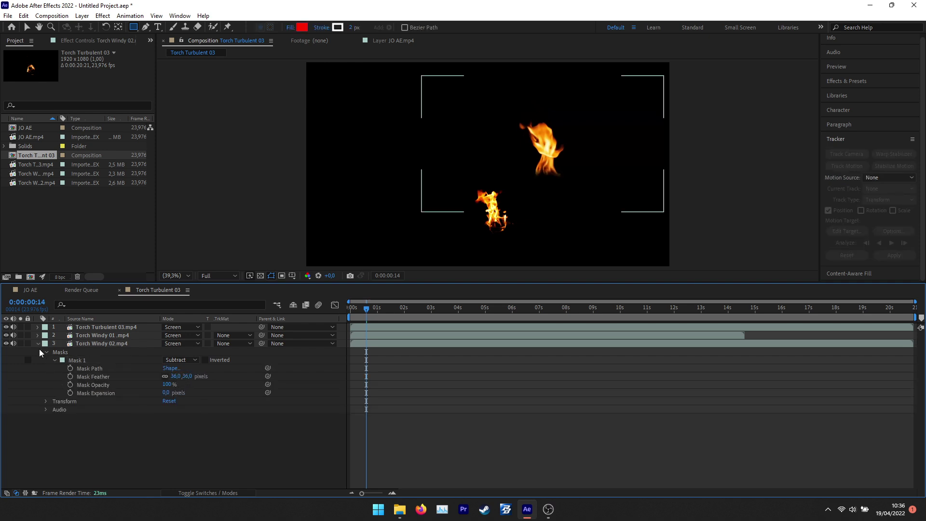
Scale down the Torch Windy 02.mp4 flame slightly and place it over the two overlapped flames, checking at 0:00:01:07.
left_click(119, 343)
left_click(27, 28)
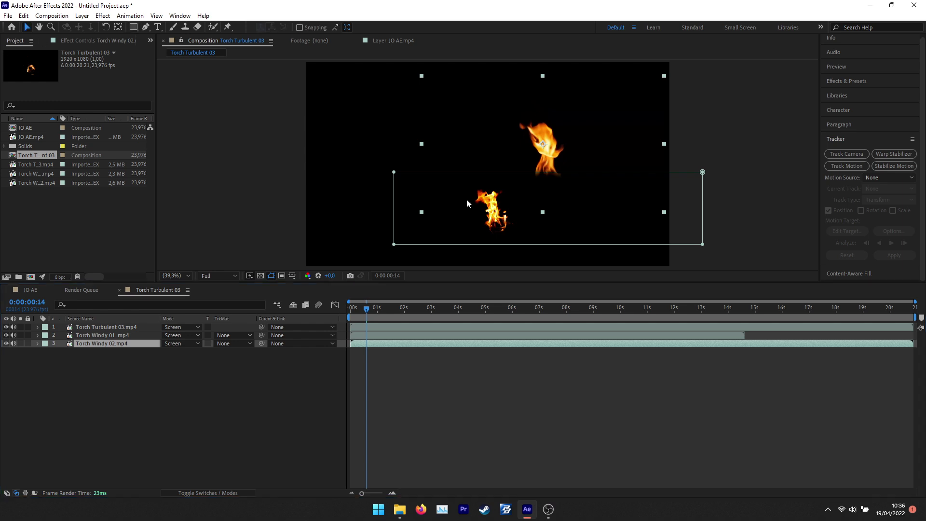
left_click(349, 193)
left_click(579, 141)
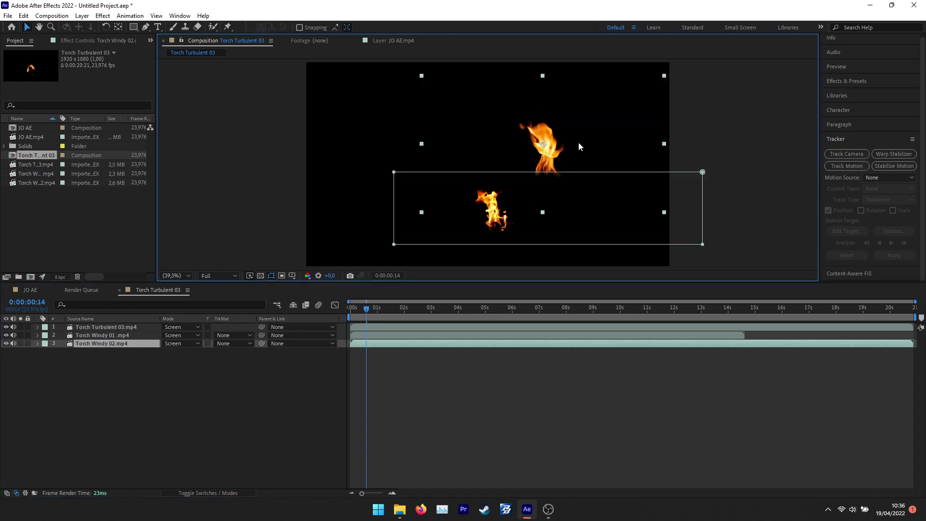
left_click_drag(369, 309, 387, 313)
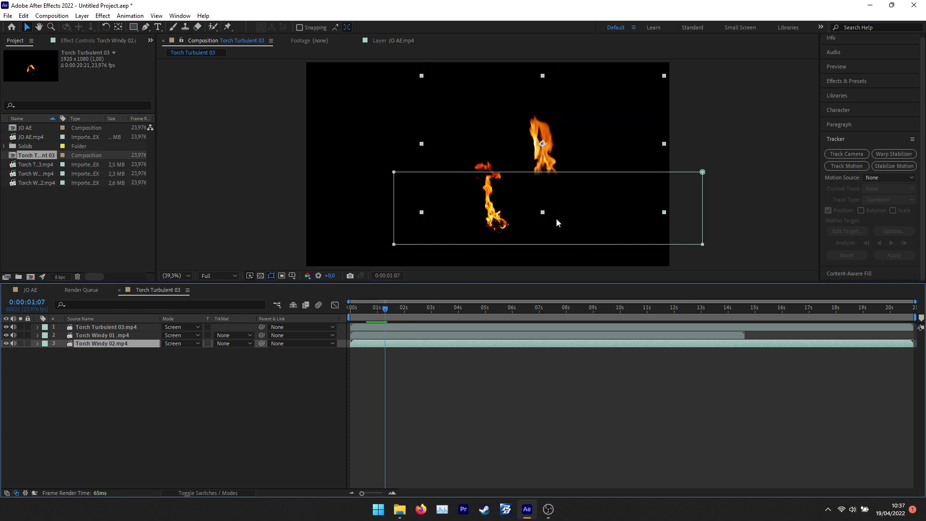
left_click_drag(563, 196, 549, 201)
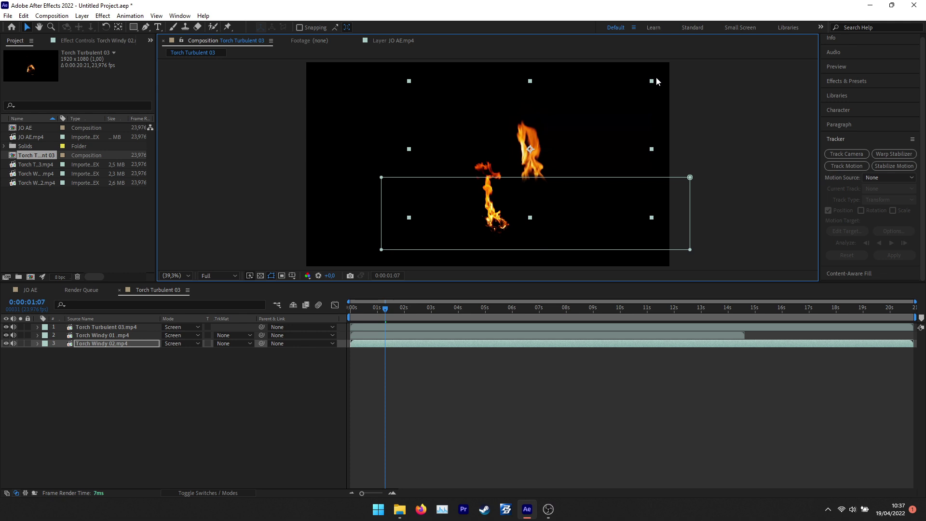
left_click_drag(652, 80, 580, 160)
left_click_drag(579, 162, 602, 129)
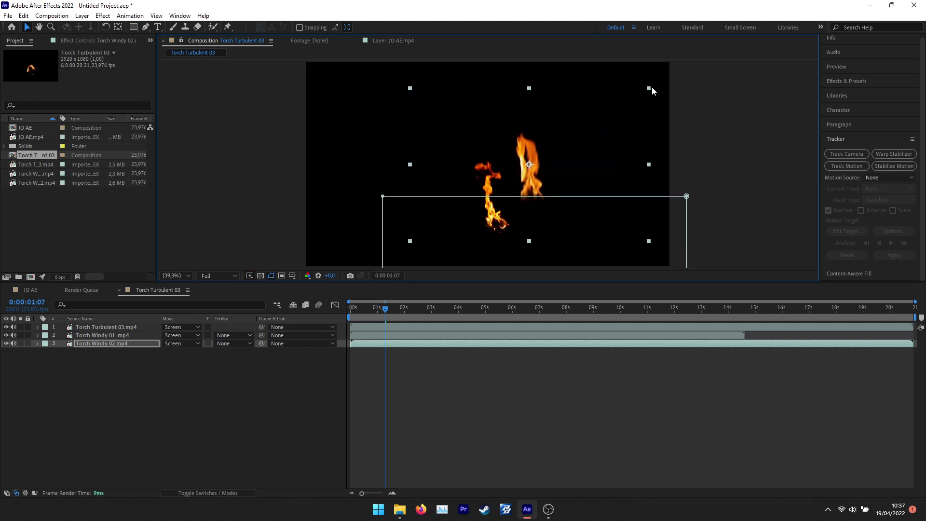
left_click_drag(622, 126, 578, 172)
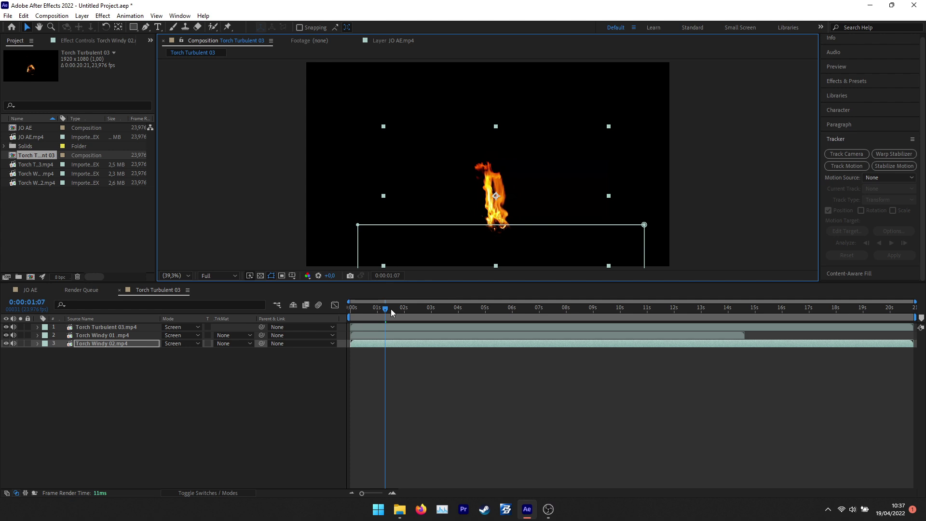
Scale down the Torch Windy 01 flame slightly and lower it onto the base of the combined fire.
left_click(305, 384)
scroll(477, 220, "up", 3)
scroll(505, 224, "down", 2)
left_click(120, 335)
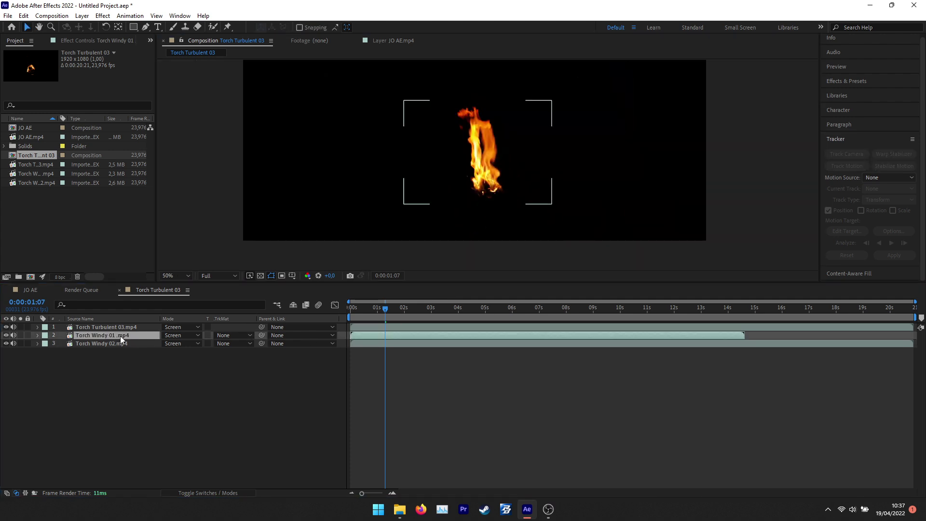
left_click_drag(552, 103, 545, 119)
left_click_drag(509, 146, 514, 160)
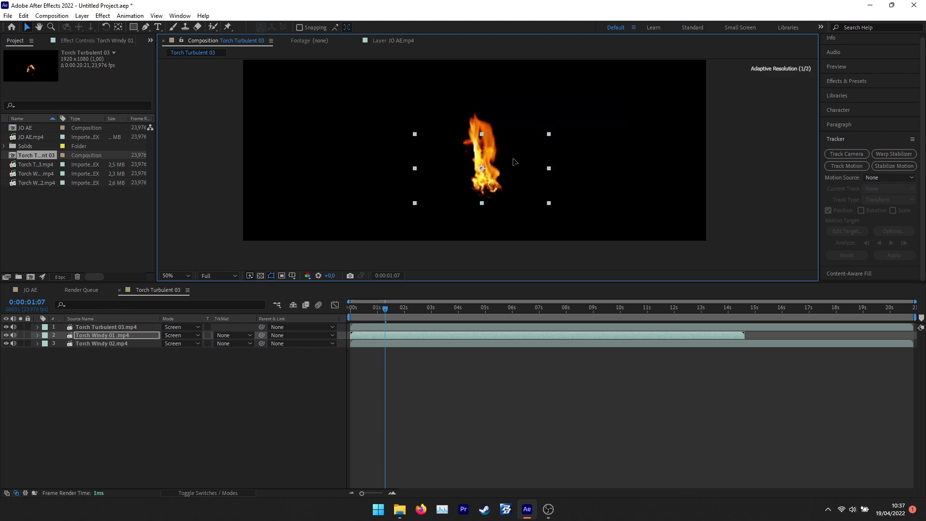
left_click(452, 363)
Fit the whole frame in the viewer and preview the combined fire from about 3 to 7 seconds.
left_click_drag(394, 312, 434, 311)
left_click(186, 276)
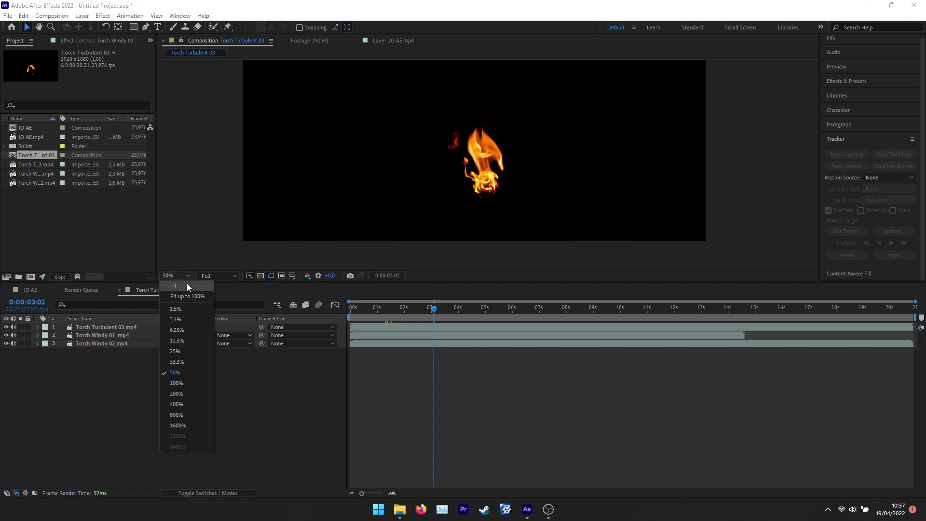
left_click(186, 326)
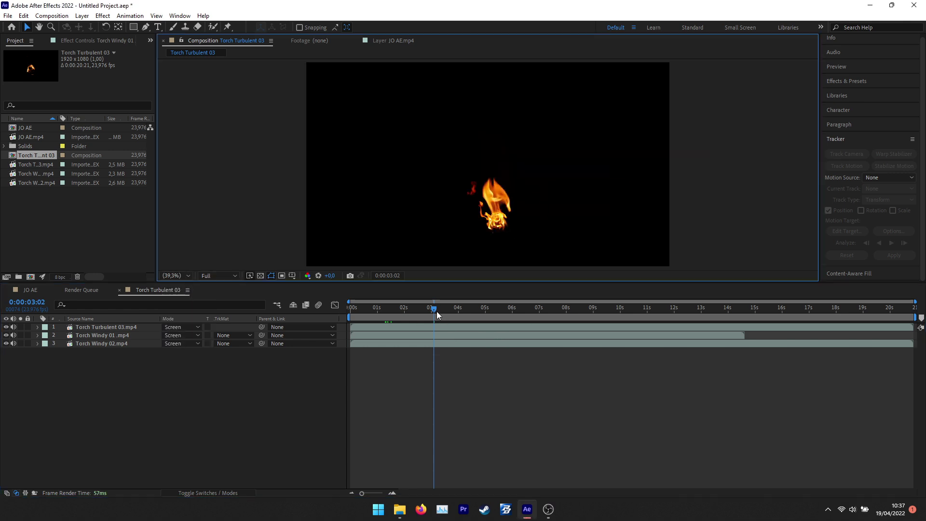
key("space")
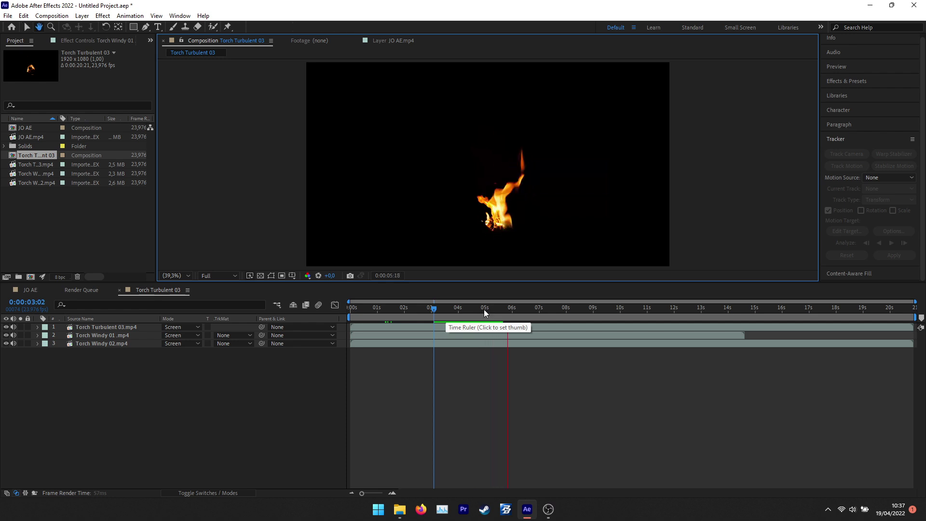
left_click(441, 308)
left_click_drag(452, 312, 543, 311)
Delete the mask from the Torch Windy 02.mp4 layer and move its flame up to align with the base of the fire.
left_click(141, 328)
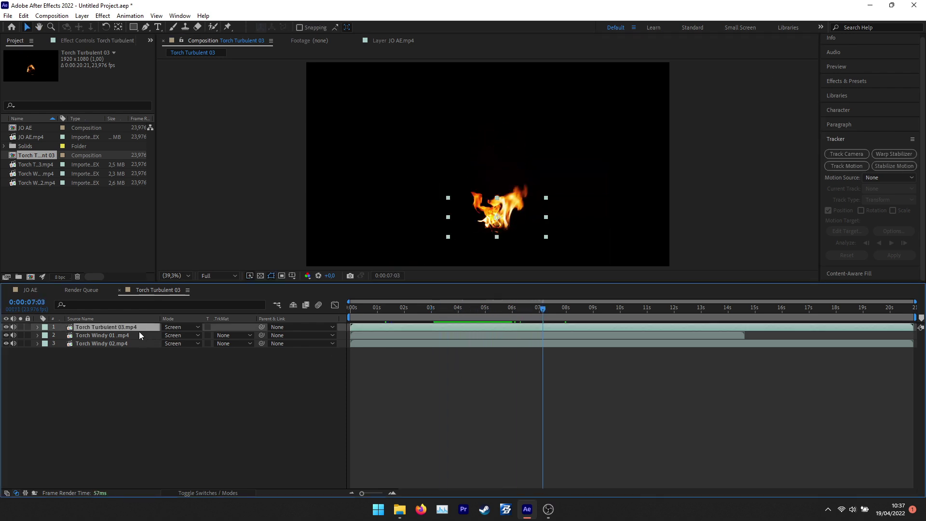
left_click(138, 335)
left_click(131, 343)
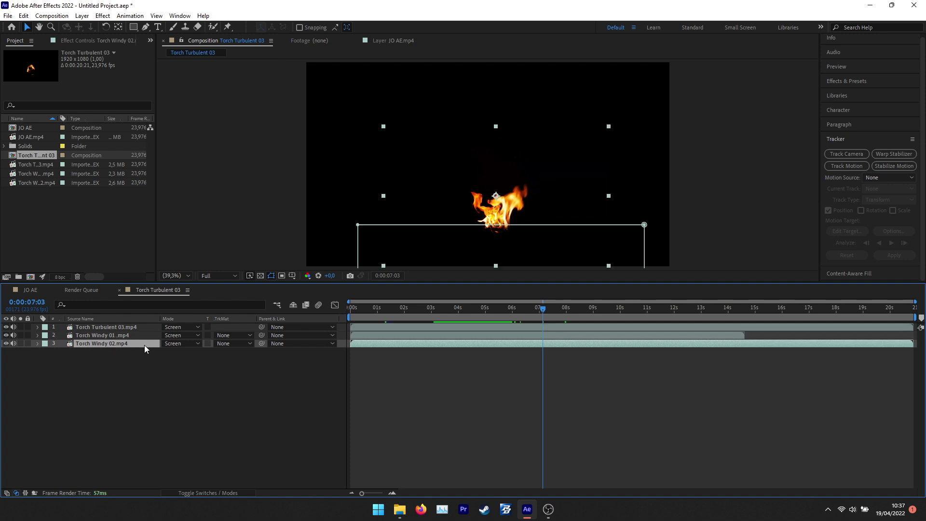
key("m")
left_click(95, 352)
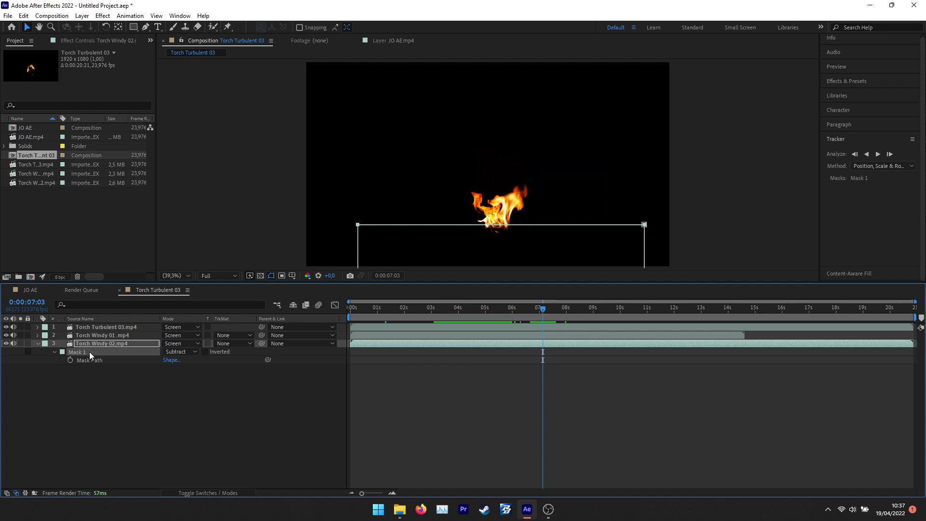
key("Delete")
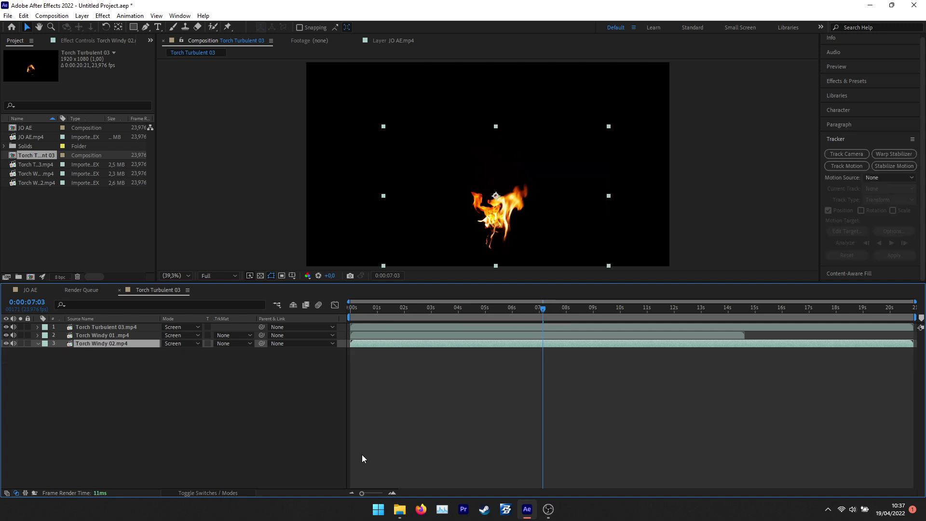
mouse_move(583, 205)
left_mouse_down()
mouse_move(598, 169)
mouse_move(574, 203)
mouse_move(578, 218)
left_mouse_up()
left_click(589, 374)
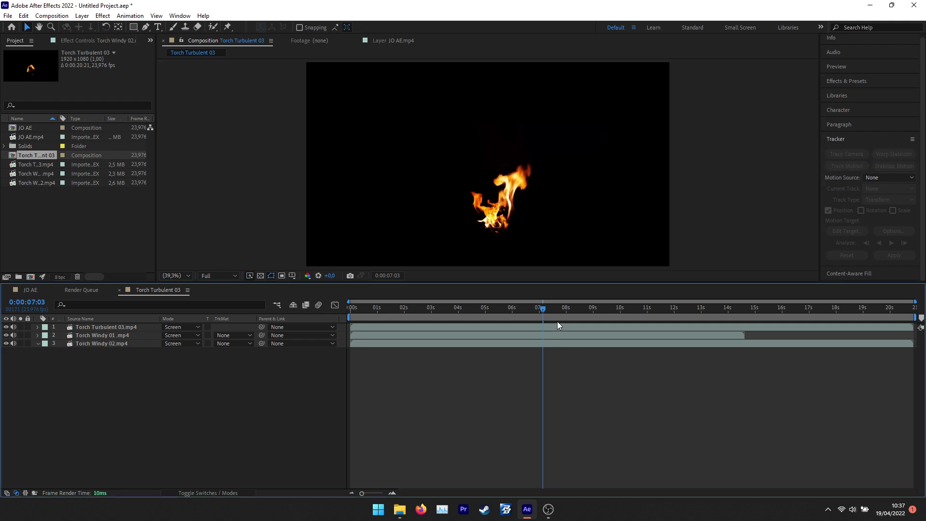
Nudge the Torch Turbulent 03 flame slightly right, then scale down Torch Windy 02.mp4 and realign it over the fire's base.
key("space")
left_click(544, 213)
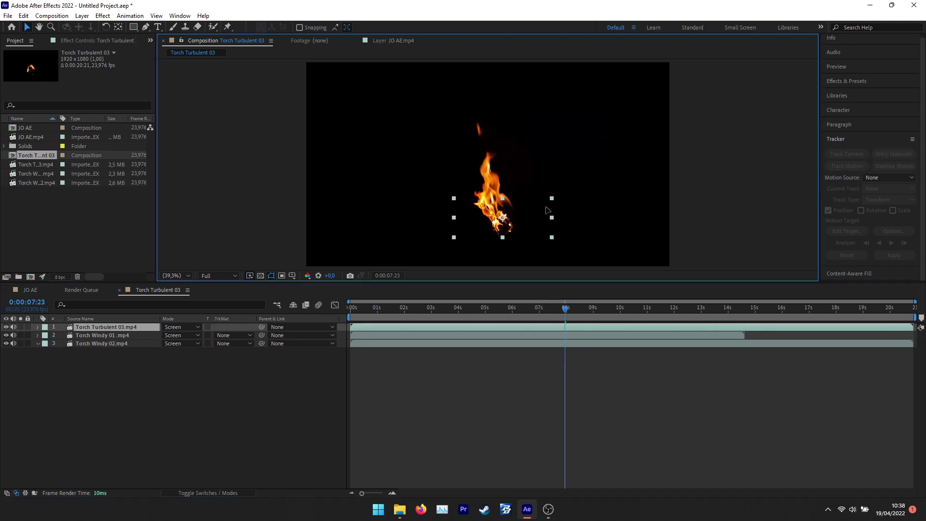
left_click(510, 164)
left_click_drag(539, 173, 560, 161)
left_click_drag(569, 307, 596, 304)
left_click_drag(633, 234, 576, 223)
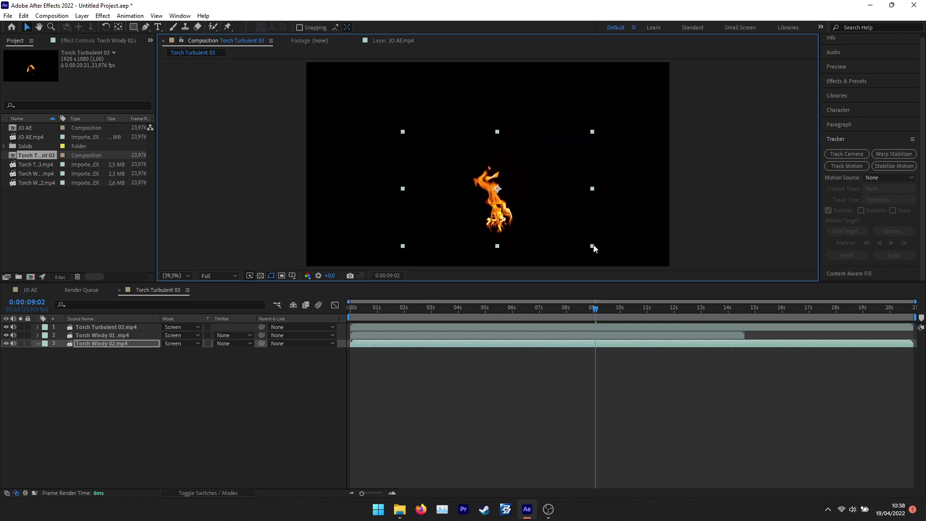
Preview the blended fire composition from its start.
left_click_drag(596, 307, 639, 310)
key("space")
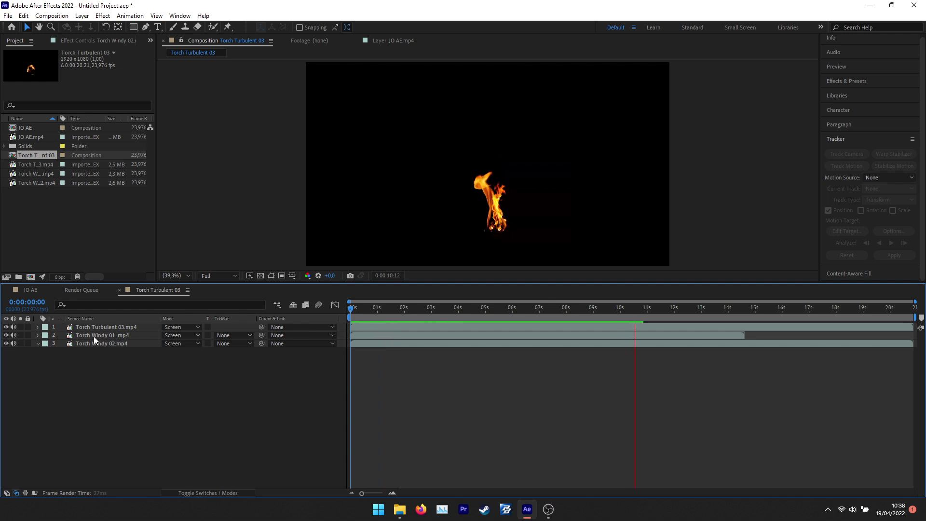
Enlarge all three torch layers together, then shift them slightly down and nudge the Torch Windy 01 flame up and left over the fire's base.
key("ctrl+a")
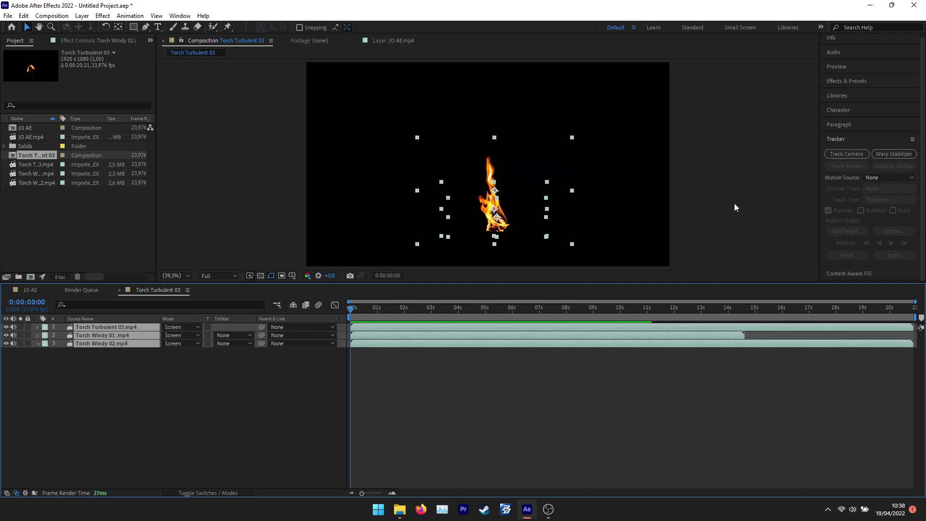
left_click_drag(574, 141, 584, 120)
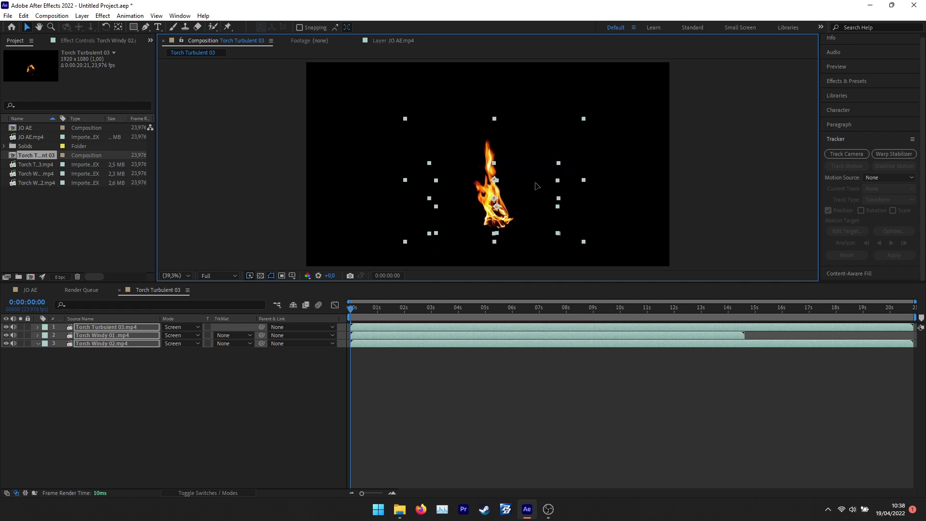
left_click(521, 447)
mouse_move(510, 235)
left_mouse_down()
mouse_move(550, 238)
mouse_move(519, 238)
left_mouse_up()
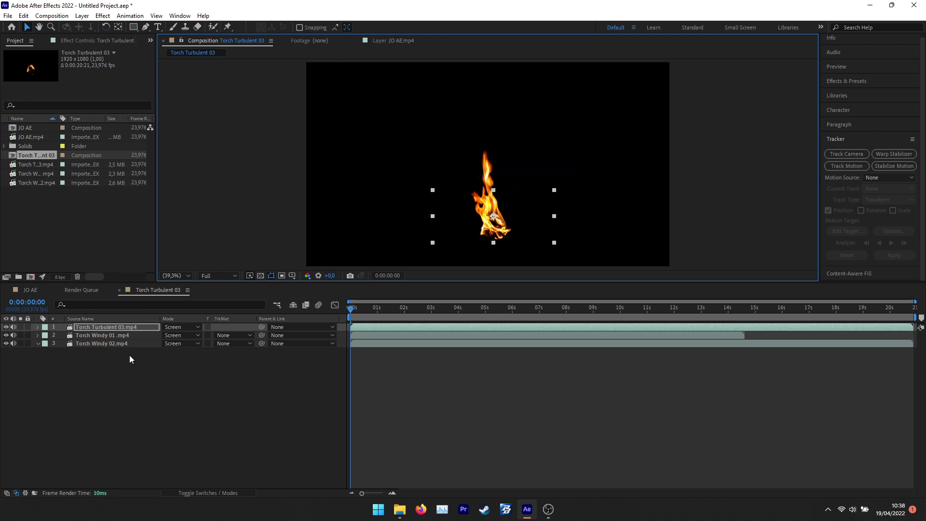
left_click(90, 334)
left_click_drag(534, 237, 528, 229)
left_click(465, 400)
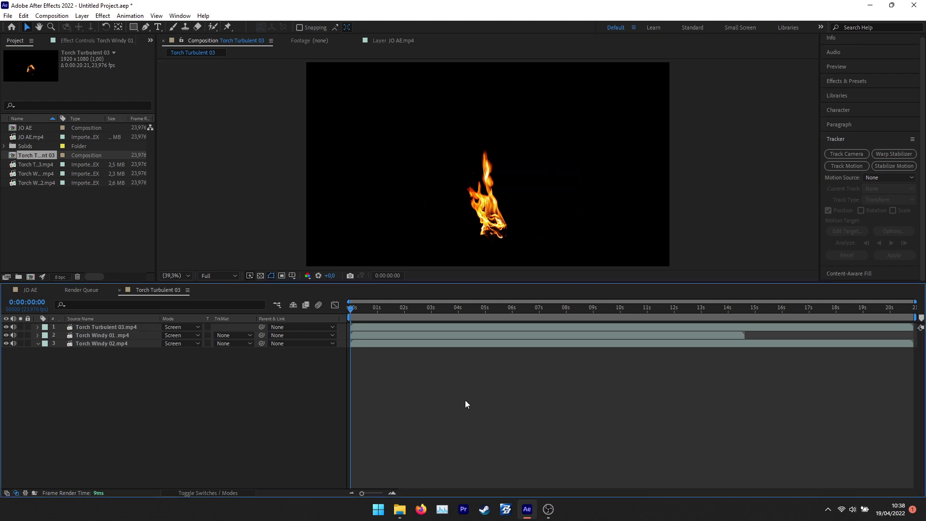
Preview the fire, nudge the Torch Windy 02.mp4 flame slightly, and preview the blend again from 0:00:05:05.
key("space")
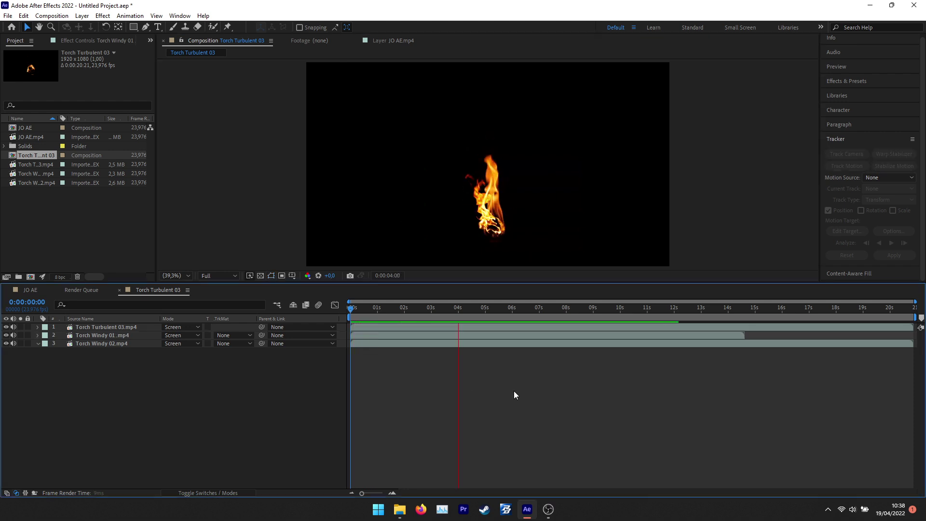
left_click(115, 343)
left_click_drag(561, 239, 560, 235)
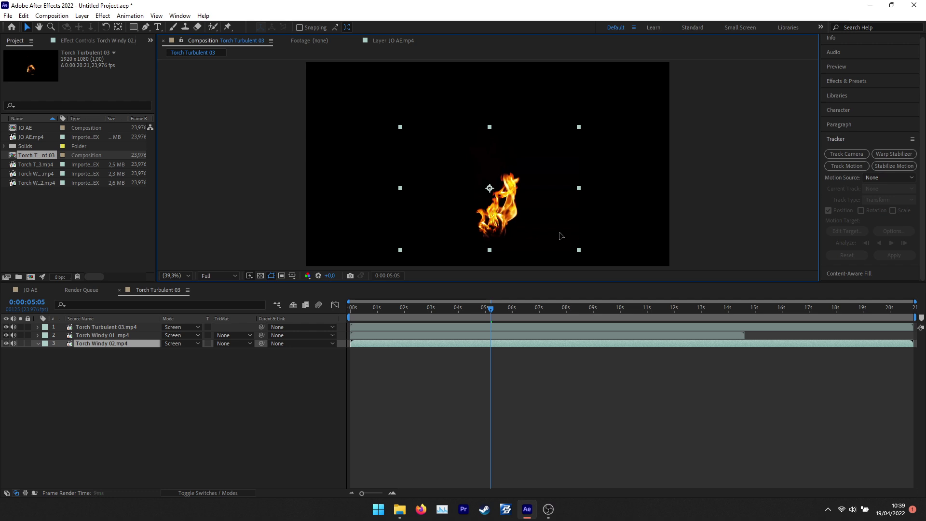
key("space")
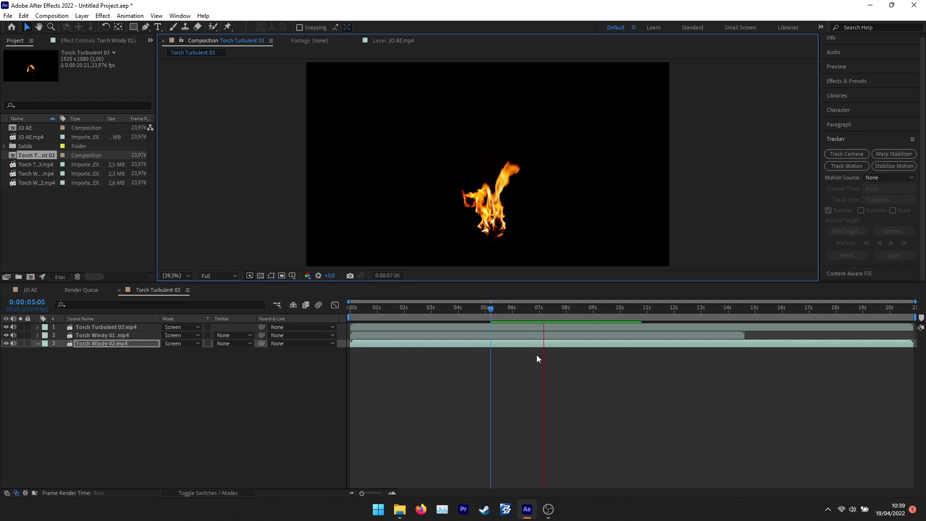
key("space")
Pre-compose all three torch layers into Pre-comp 1, moving all attributes into the new composition.
key("ctrl+a")
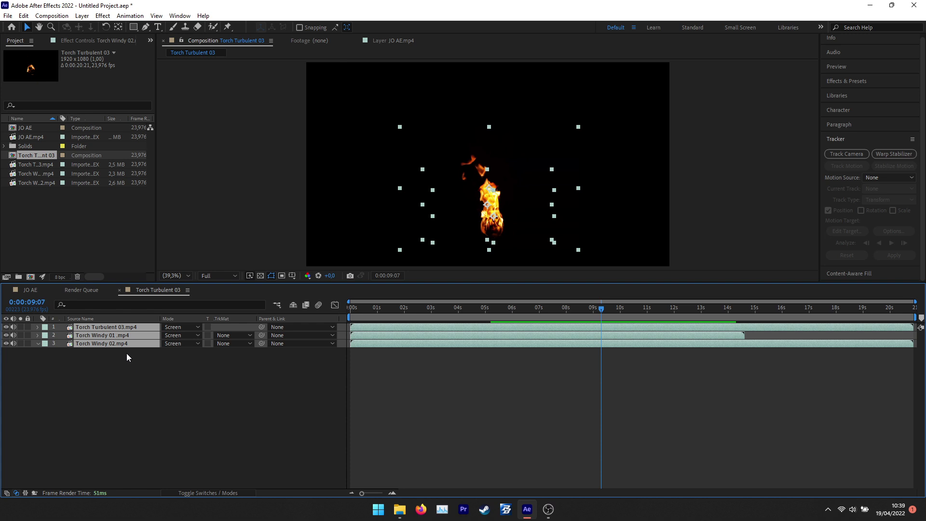
right_click(117, 343)
left_click(163, 291)
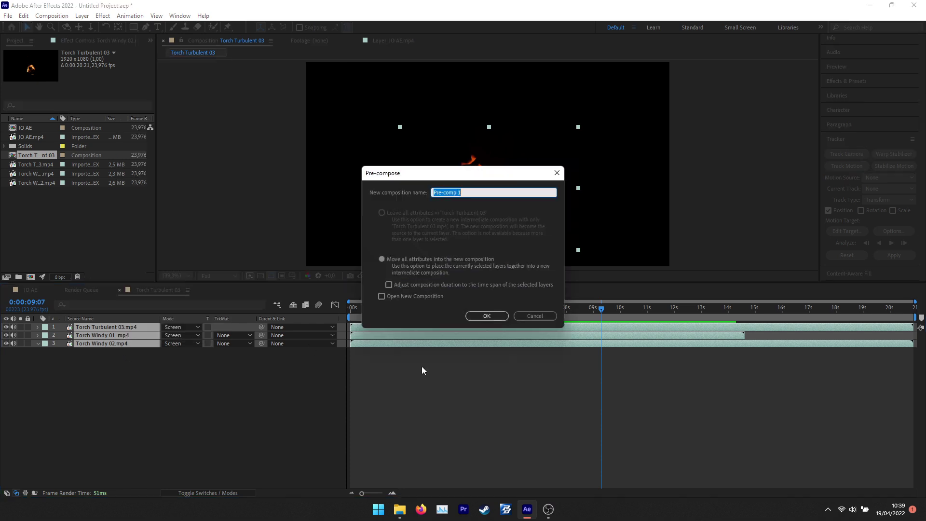
left_click(486, 316)
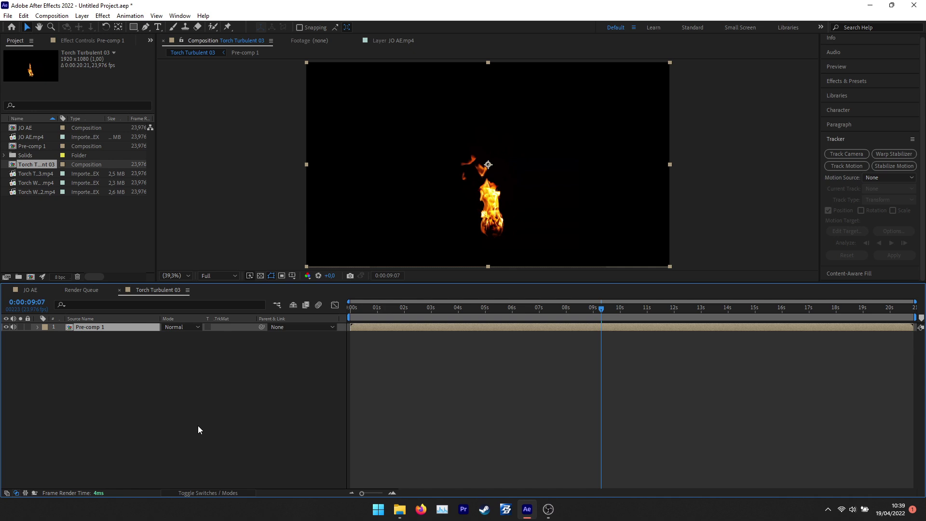
Return to the JO AE composition and rename the Torch Turbulent 03 composition as apii in the project.
key("Home")
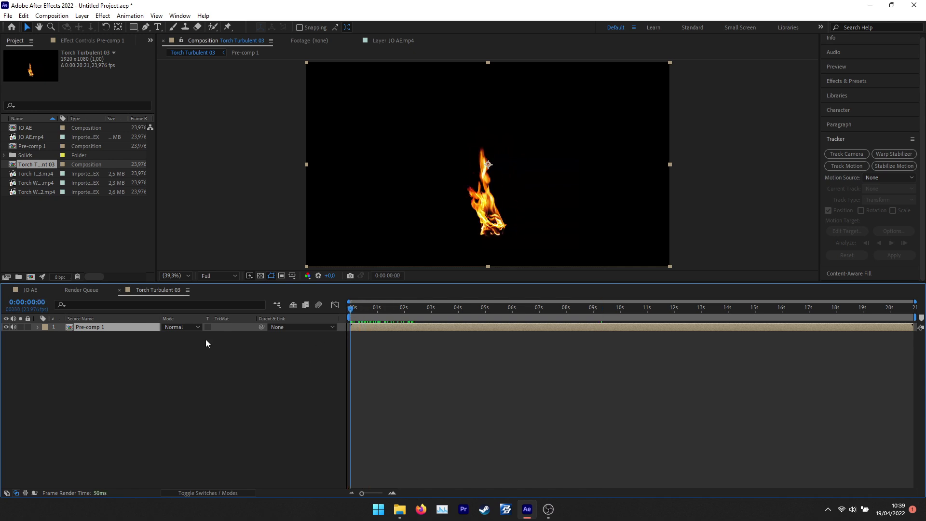
left_click(35, 292)
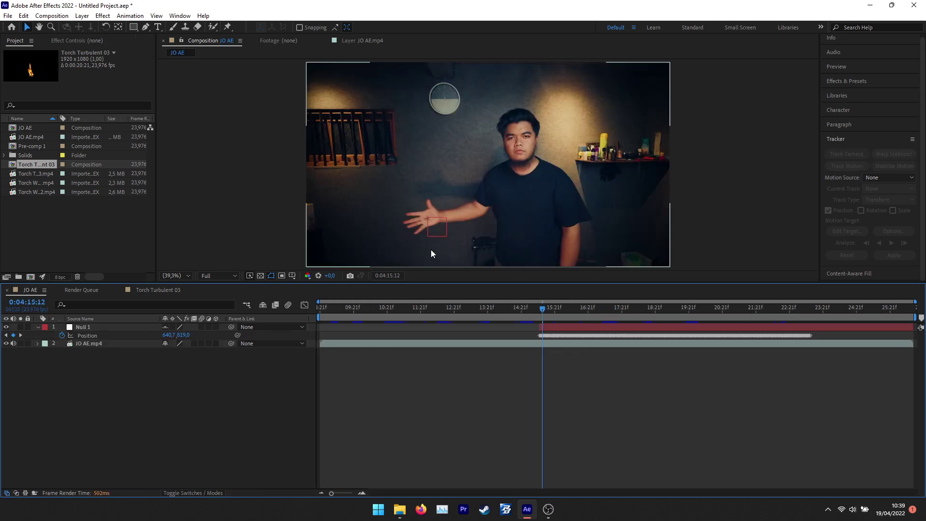
left_click(146, 291)
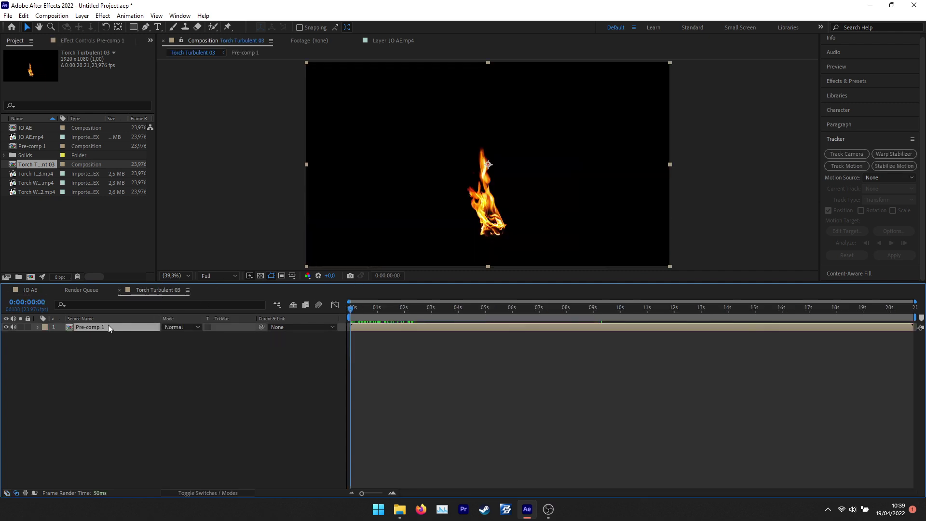
left_click(30, 290)
right_click(34, 164)
left_click(117, 318)
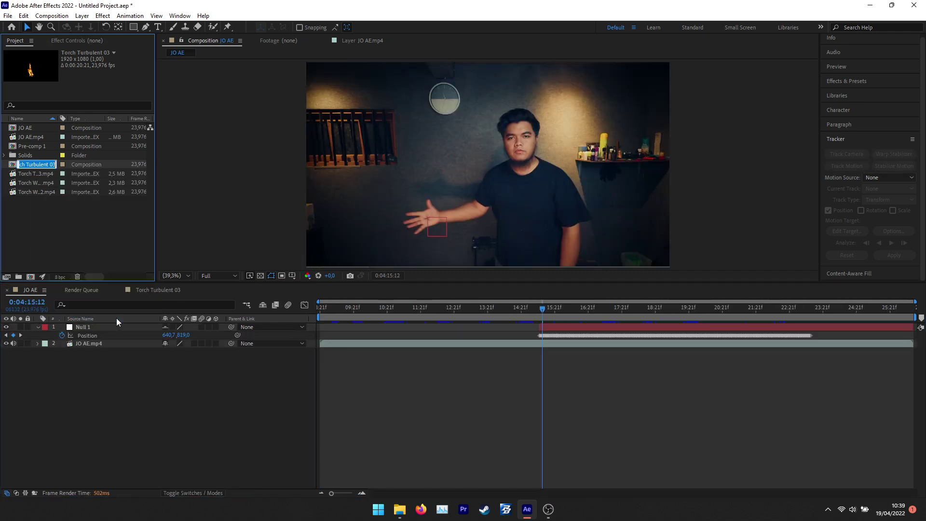
type("apii")
key("Return")
left_click(83, 233)
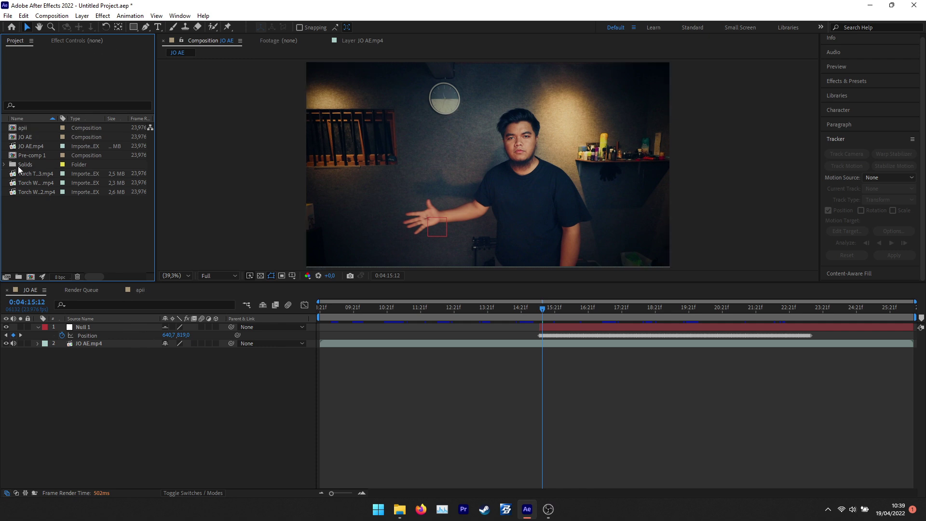
Add the apii composition between Null 1 and JO AE.mp4 in JO AE, and set its blending mode to Screen.
left_click_drag(25, 130, 77, 331)
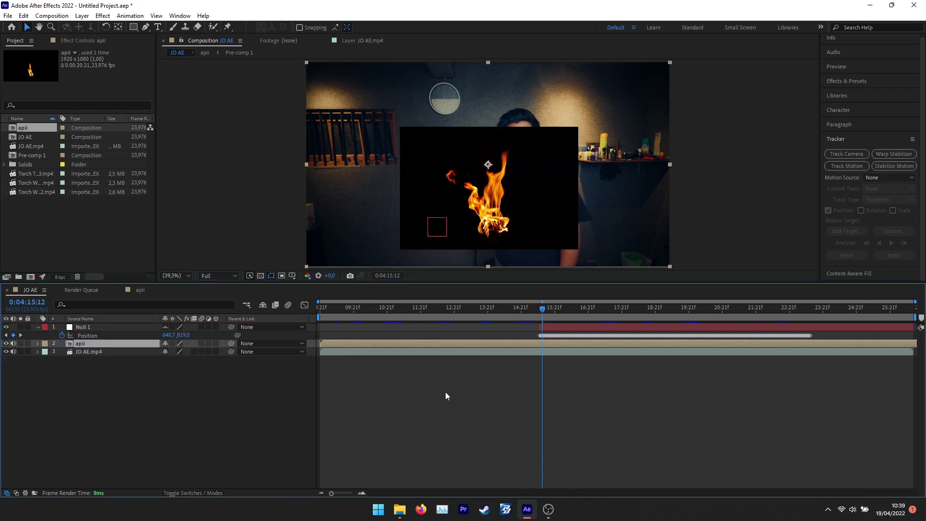
left_click(199, 490)
left_click(181, 342)
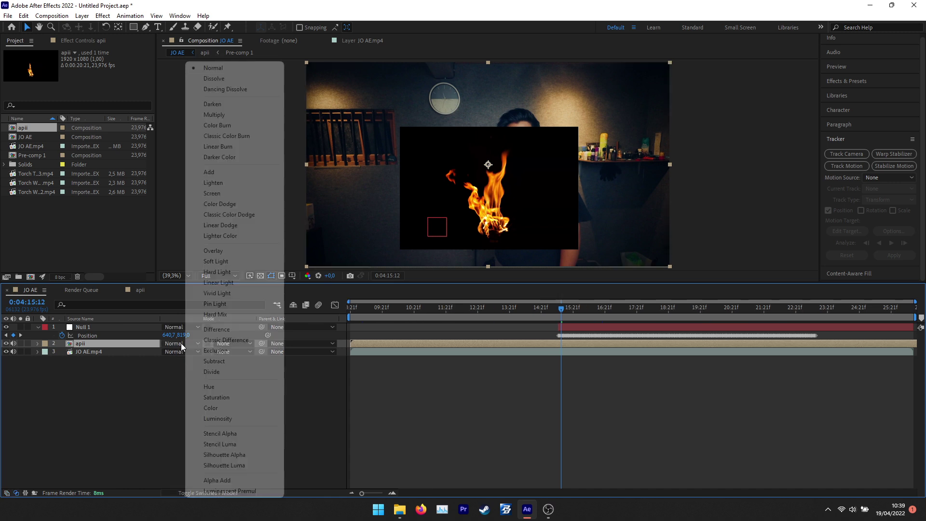
left_click(229, 193)
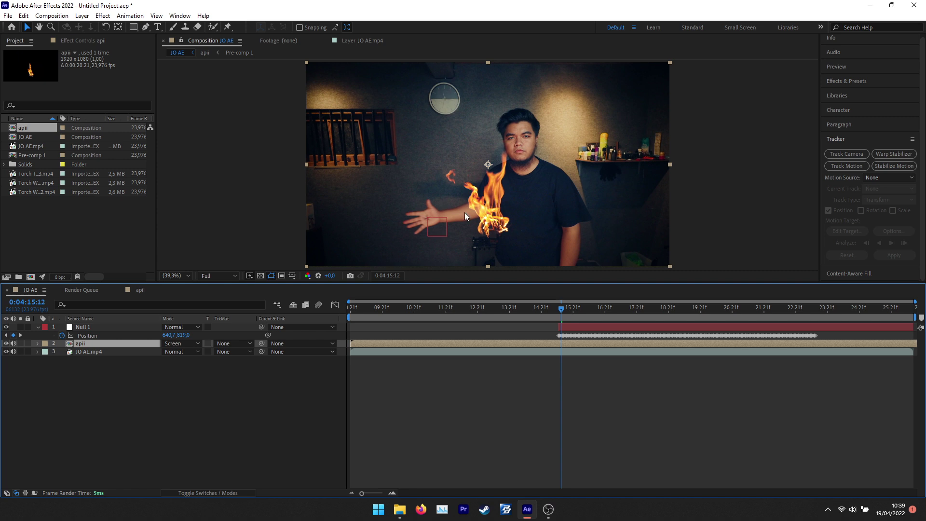
left_click(149, 404)
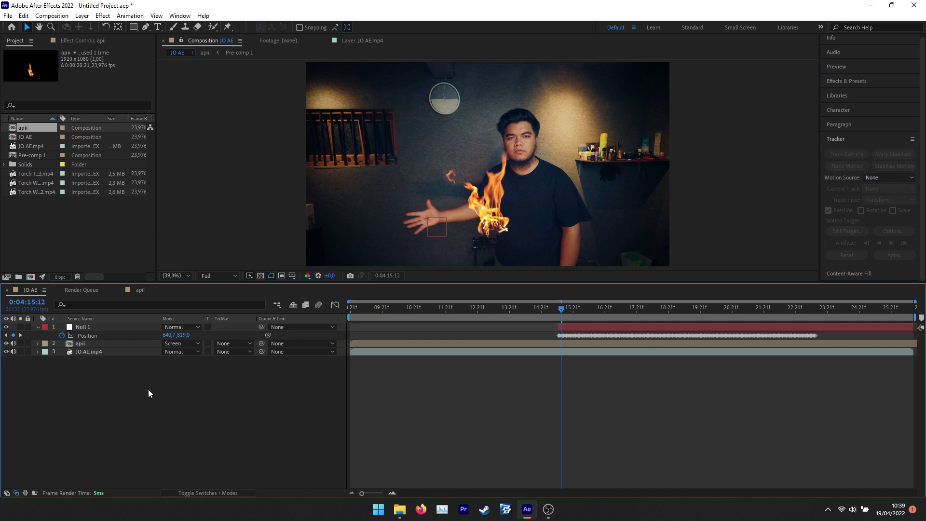
Close the Render Queue and open the apii composition in the timeline.
left_click_drag(83, 291, 137, 299)
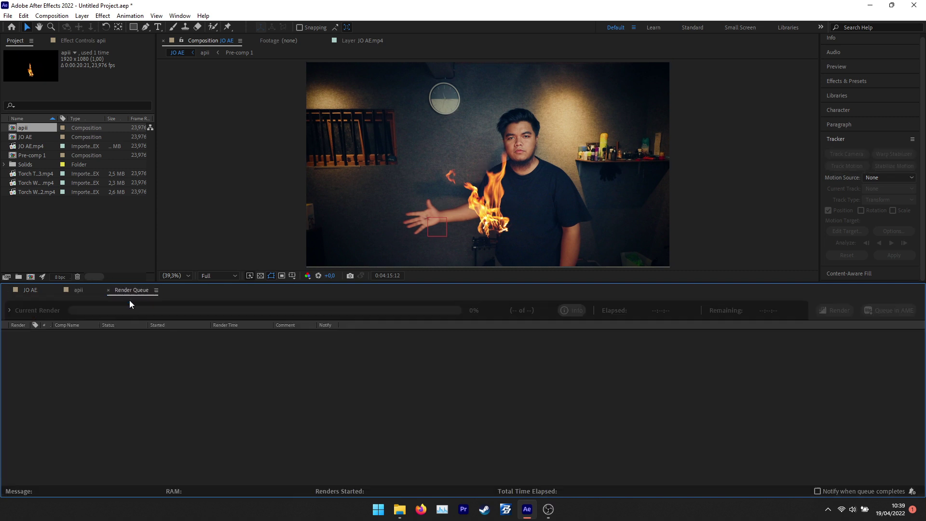
left_click(103, 289)
left_click(28, 290)
left_click(74, 291)
left_click(175, 396)
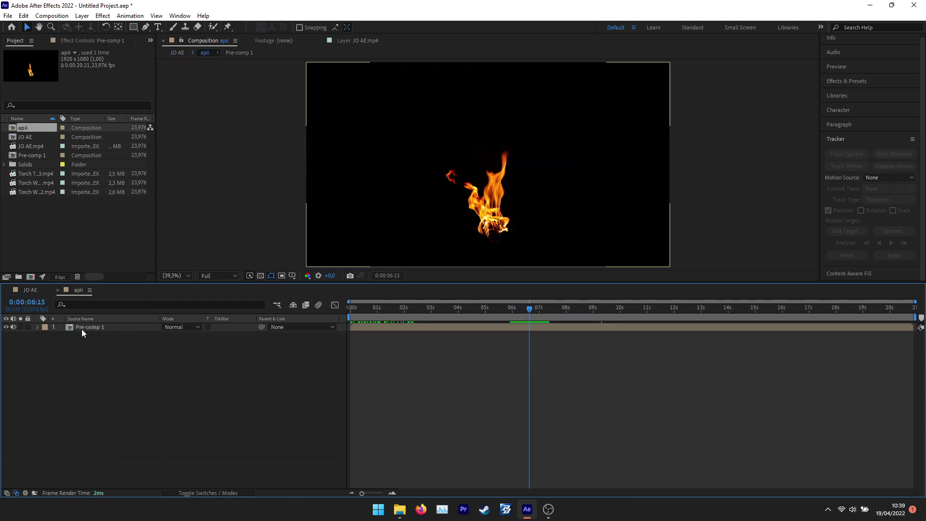
Rename the nested Pre-comp 1 composition as sumber api.
left_click(80, 330)
right_click(33, 156)
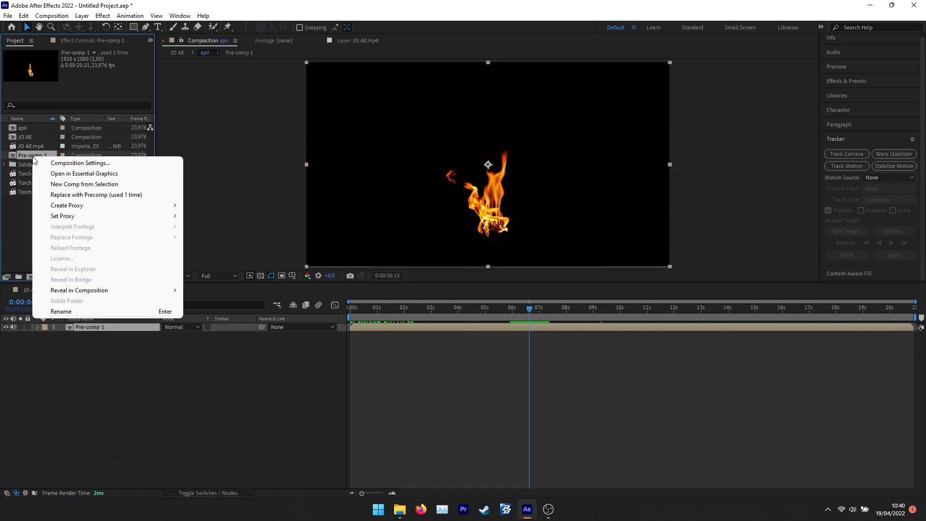
left_click(72, 309)
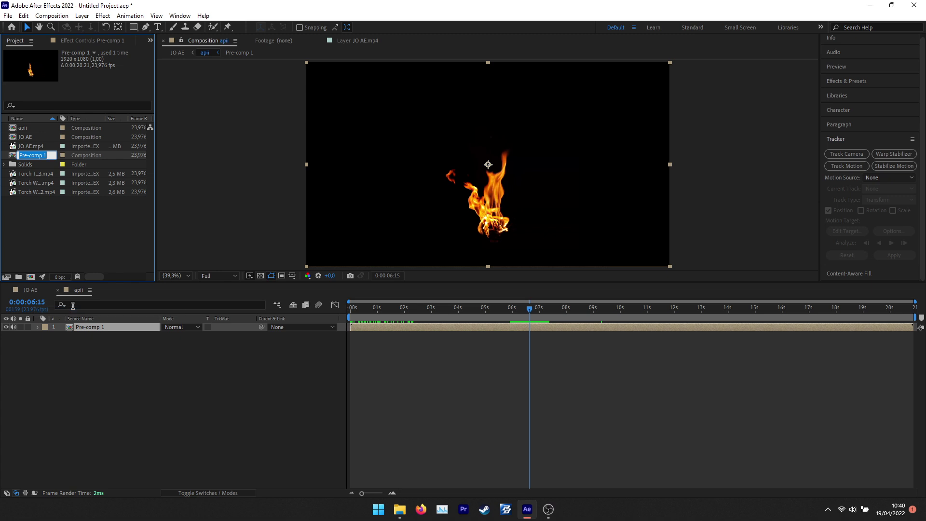
type("sumber api")
left_click(103, 437)
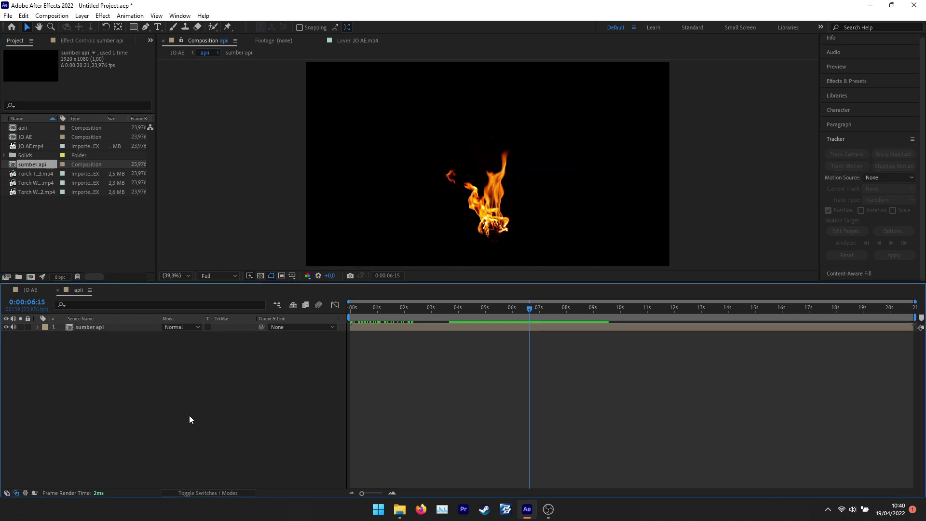
Go to 0:00:11:00 in the apii composition and add a null object above the sumber api layer.
left_click(104, 330)
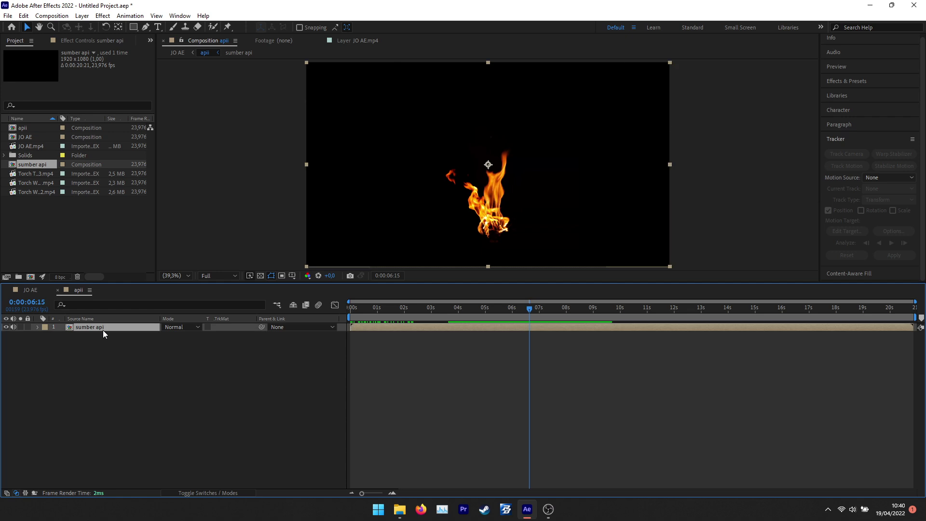
left_click_drag(544, 306, 647, 312)
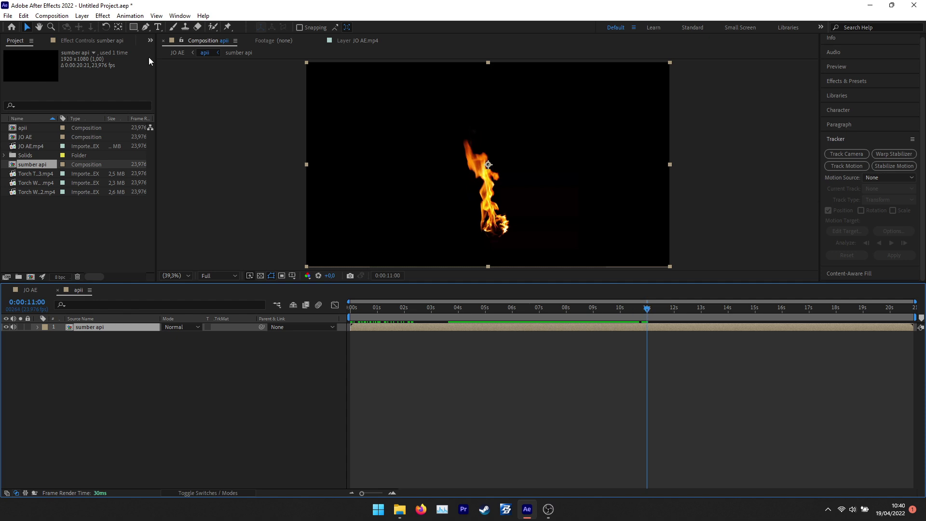
left_click(83, 16)
mouse_move(168, 27)
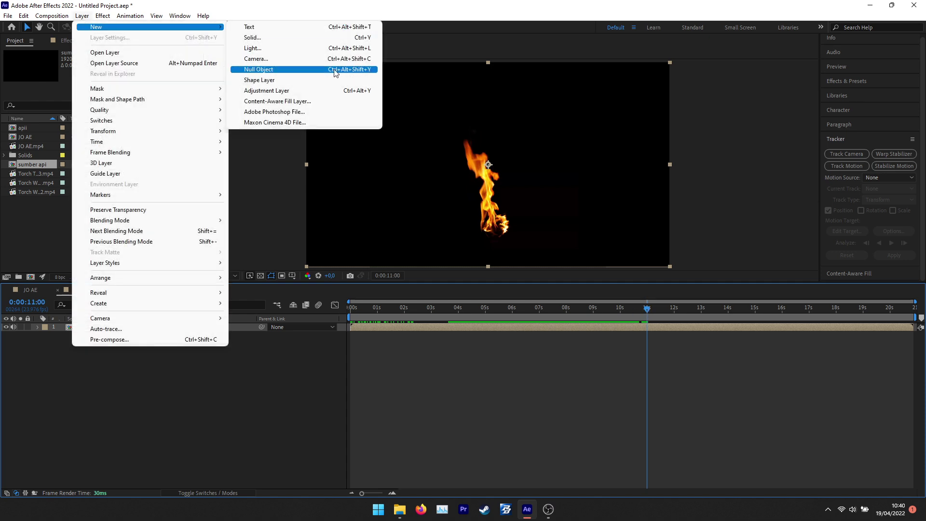
left_click(289, 65)
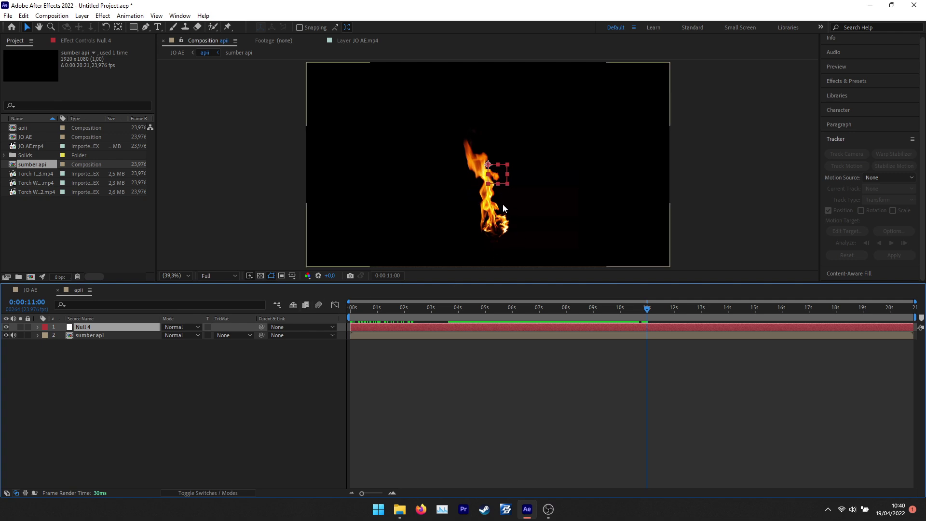
scroll(503, 204, "up", 3)
scroll(487, 153, "down", 1)
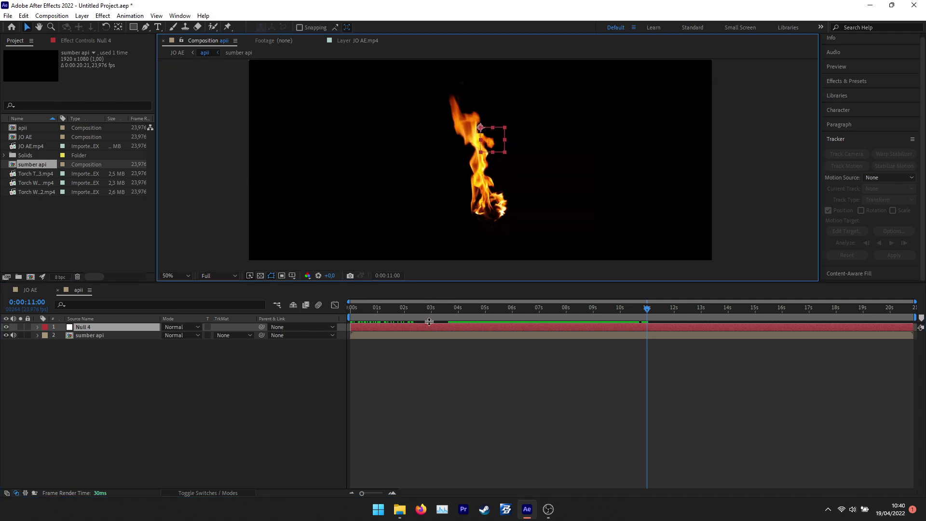
left_click_drag(428, 322, 430, 326)
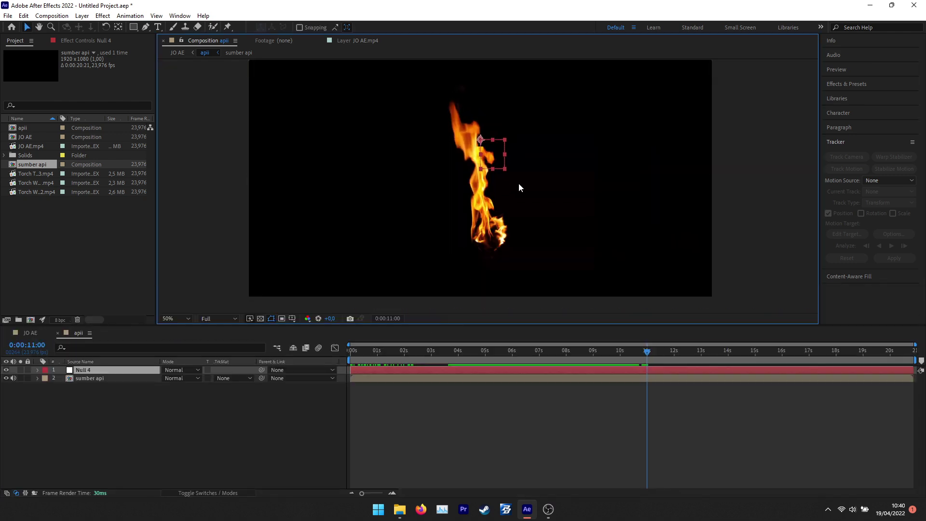
left_click(489, 154)
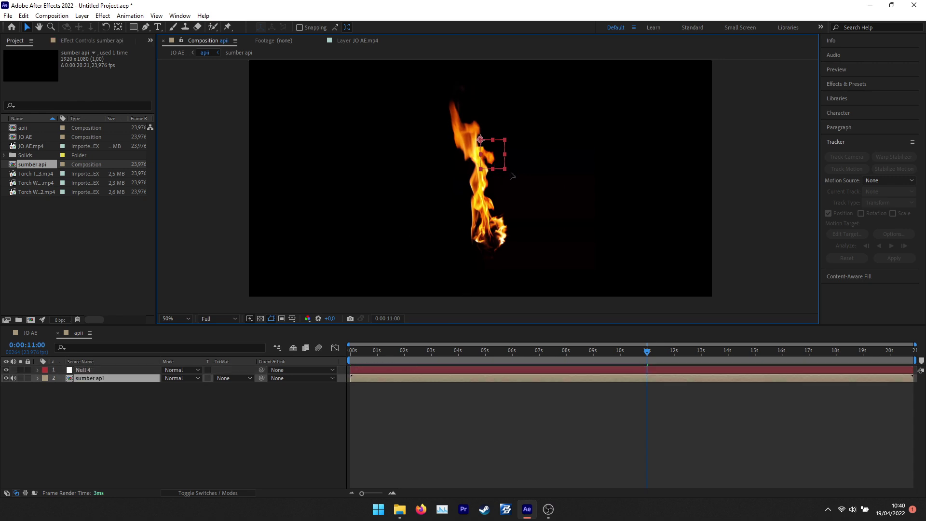
left_click(270, 435)
key("ctrl+z")
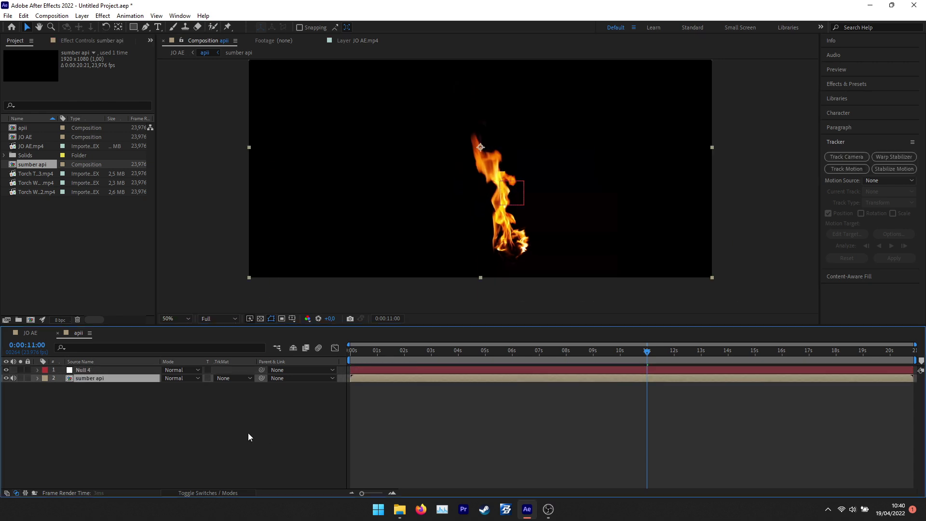
Move the Null 4 object to the right of the fire's base, advance to 0:00:11:02 and select the sumber api layer.
left_click(105, 369)
left_click_drag(512, 195, 586, 232)
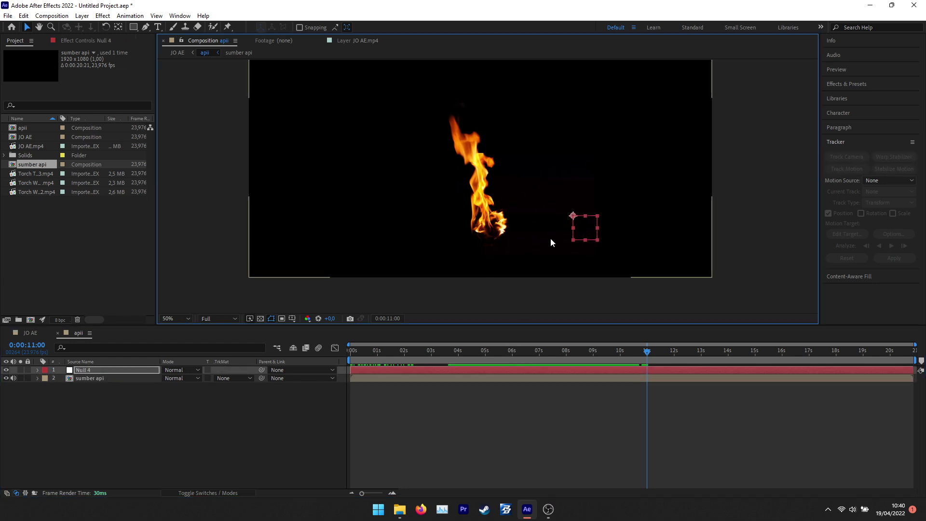
mouse_move(643, 350)
left_mouse_down()
mouse_move(663, 353)
mouse_move(650, 356)
left_mouse_up()
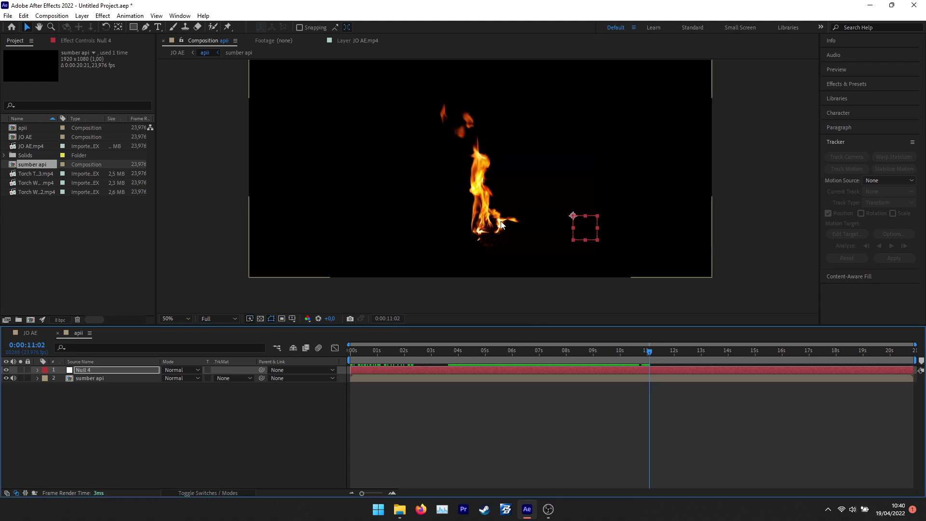
left_click(458, 380)
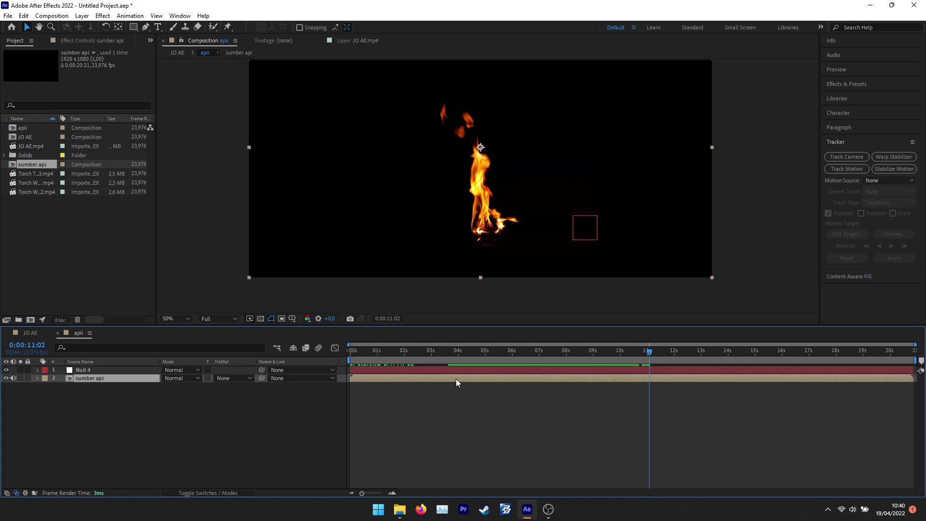
Open the sumber api composition in the viewer and nudge the Torch Turbulent 03.mp4 flame slightly left at the fire's base.
double_click(448, 378)
double_click(121, 379)
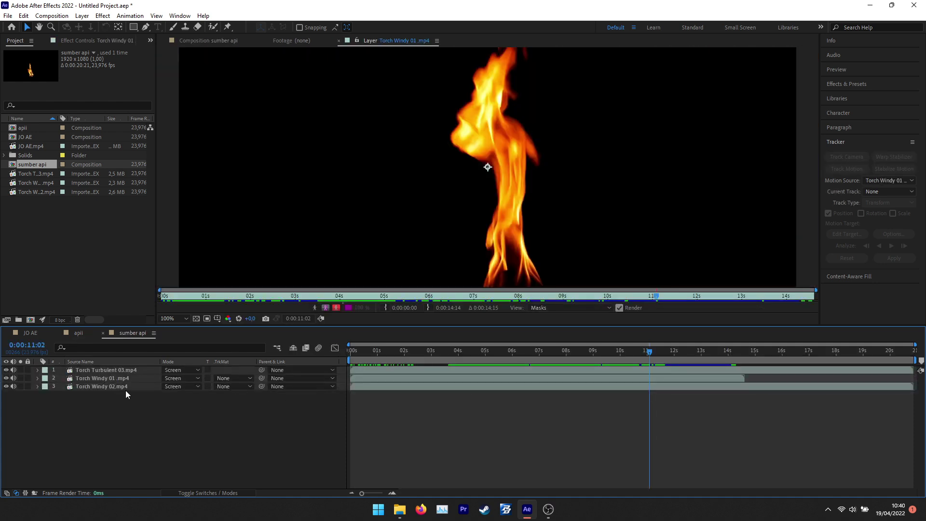
left_click(122, 389)
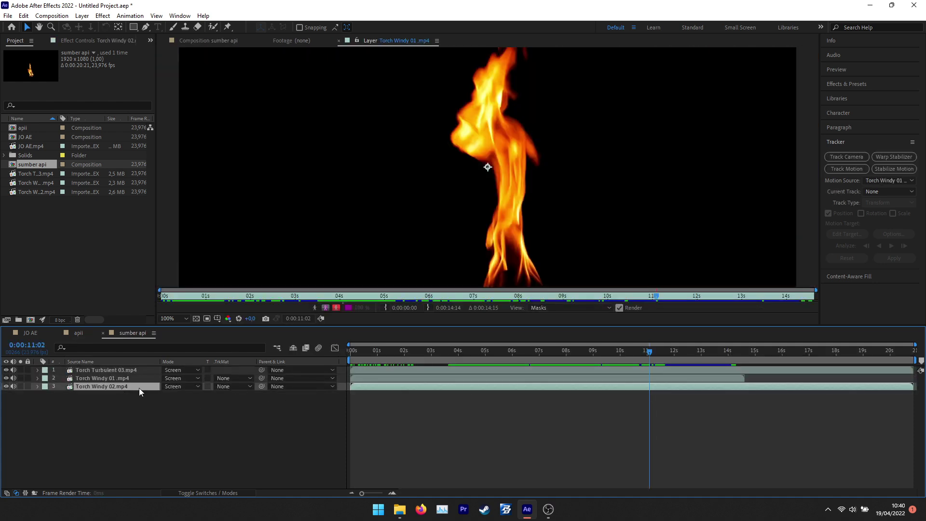
left_click(226, 40)
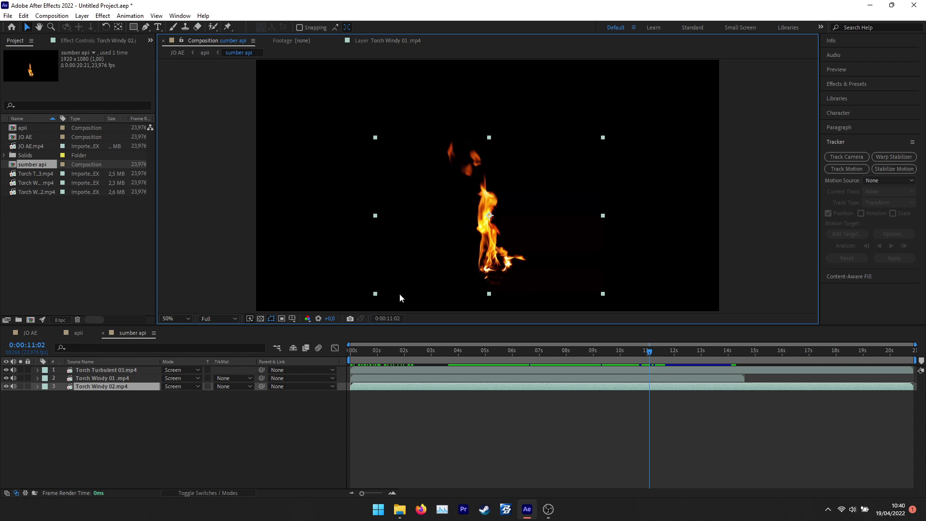
left_click(116, 371)
left_click_drag(517, 270, 512, 268)
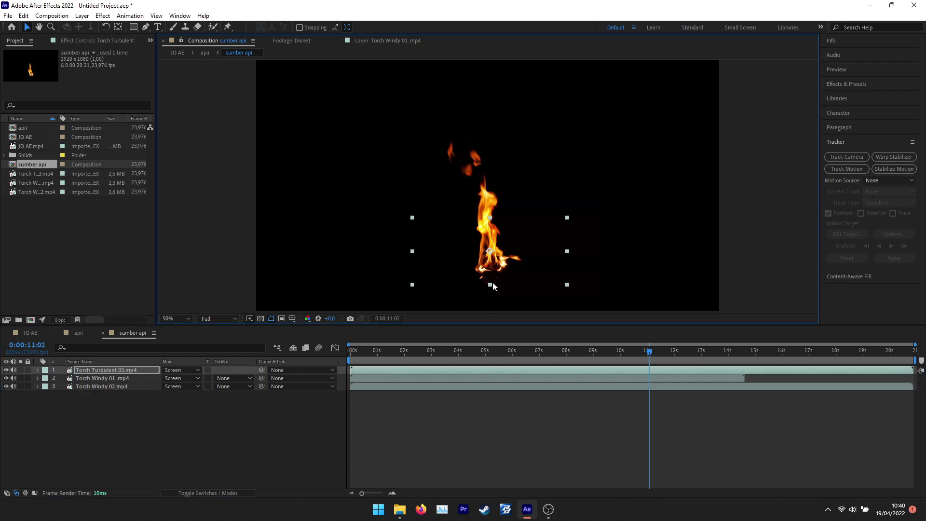
Return to the apii composition and move the Null 4 object to the fire's base, at about 972, 886.
left_click(77, 333)
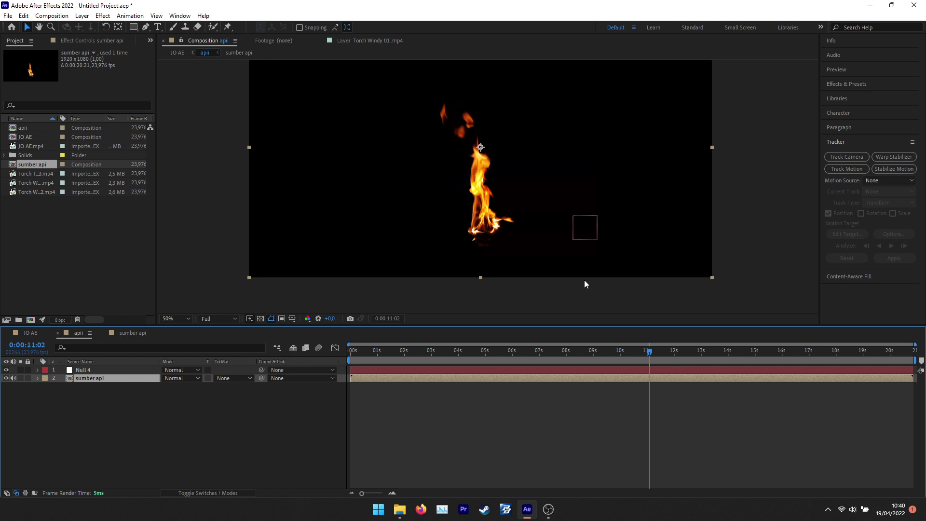
left_click(83, 370)
left_click(586, 230)
left_click_drag(587, 232, 497, 245)
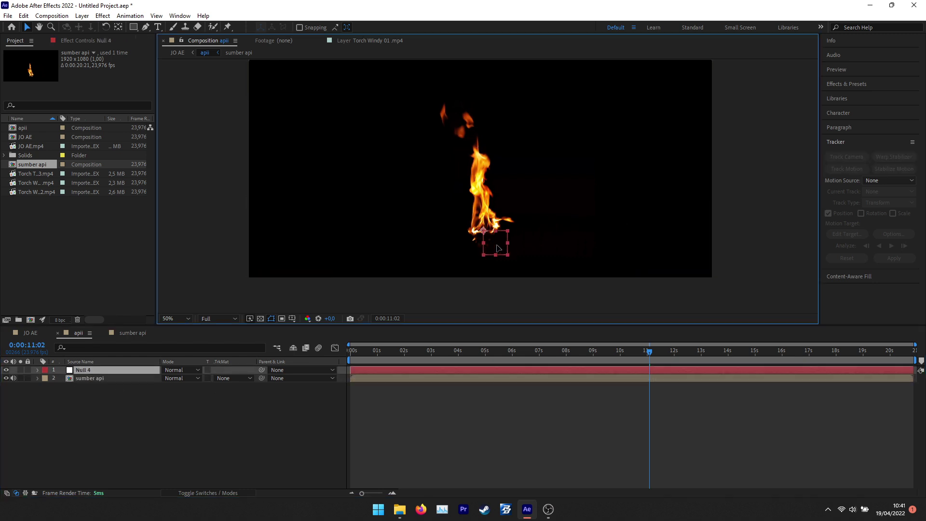
Rename the Null 4 layer as Pusat.
key("Return")
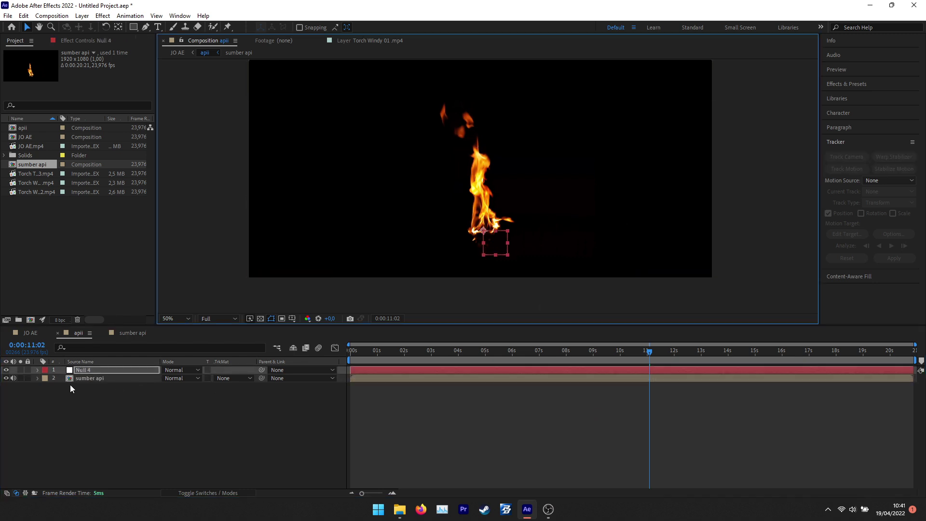
right_click(83, 373)
left_click(173, 359)
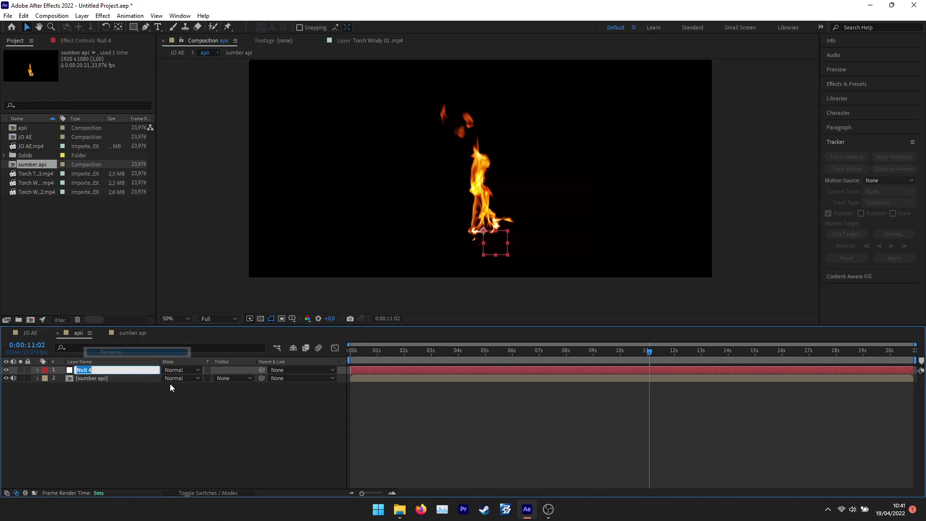
key("Right")
key("BackSpace")
key("BackSpace")
key("BackSpace")
key("BackSpace")
key("BackSpace")
key("BackSpace")
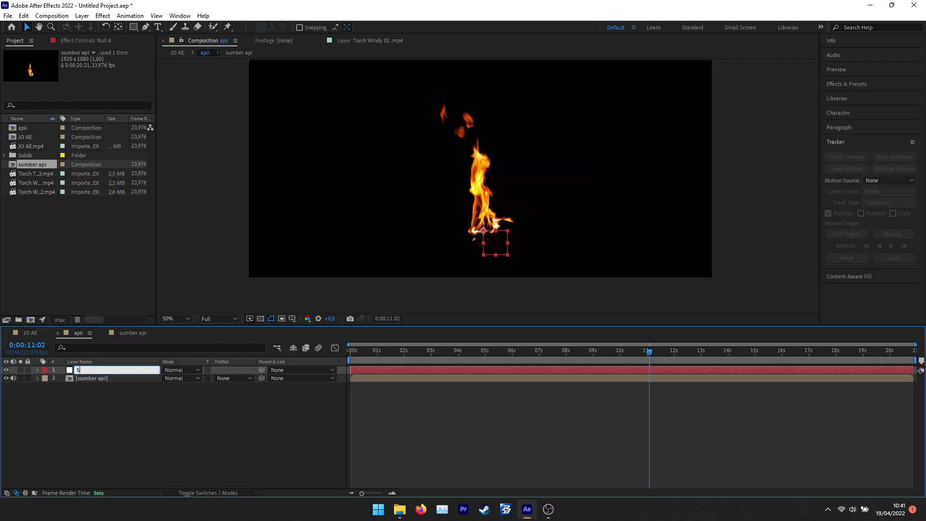
type("Pusat")
left_click(159, 447)
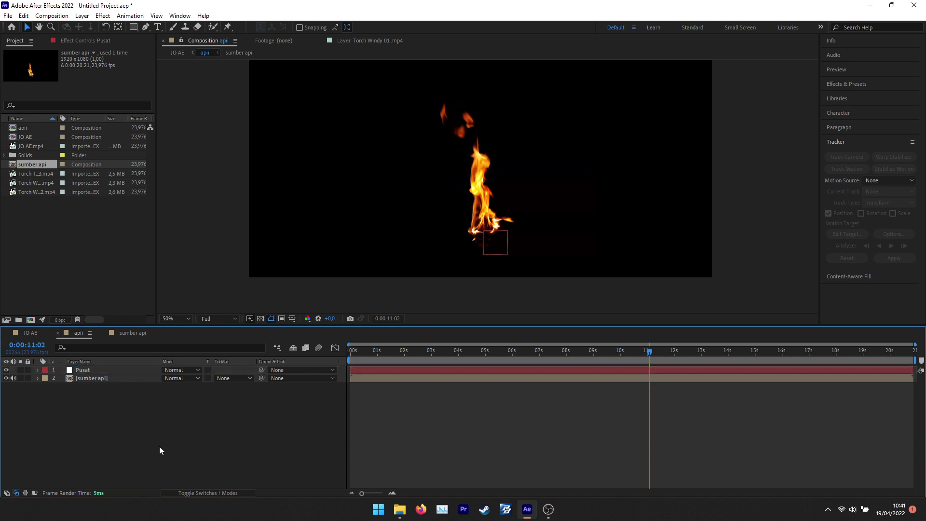
Duplicate the Pusat null layer four times.
left_click(91, 374)
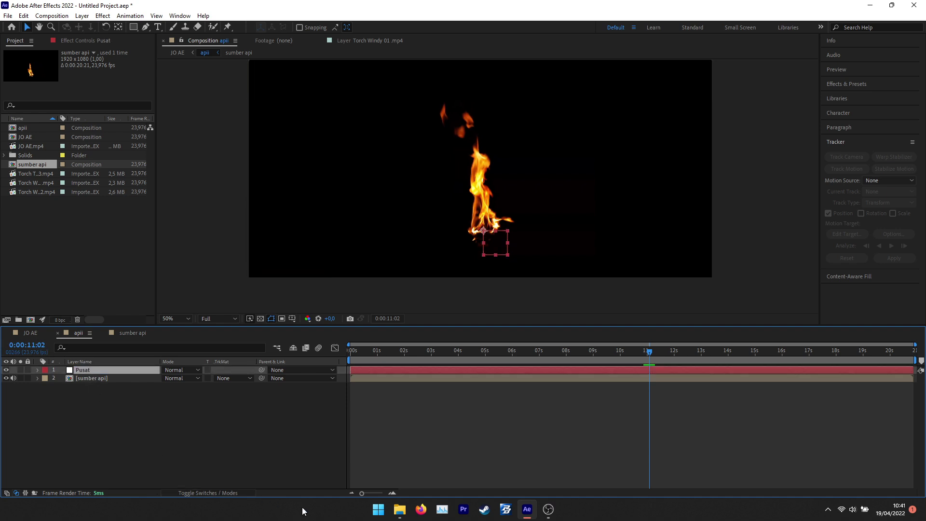
key("ctrl+d")
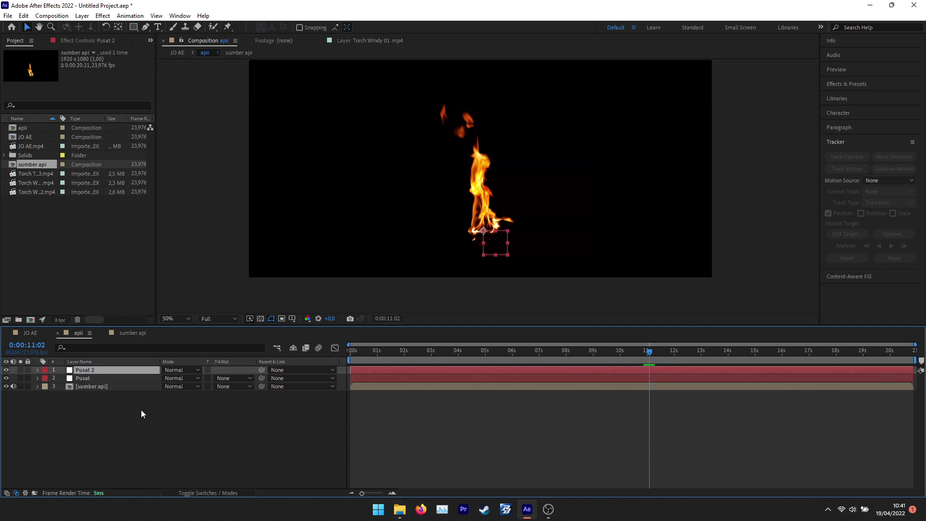
key("ctrl+d")
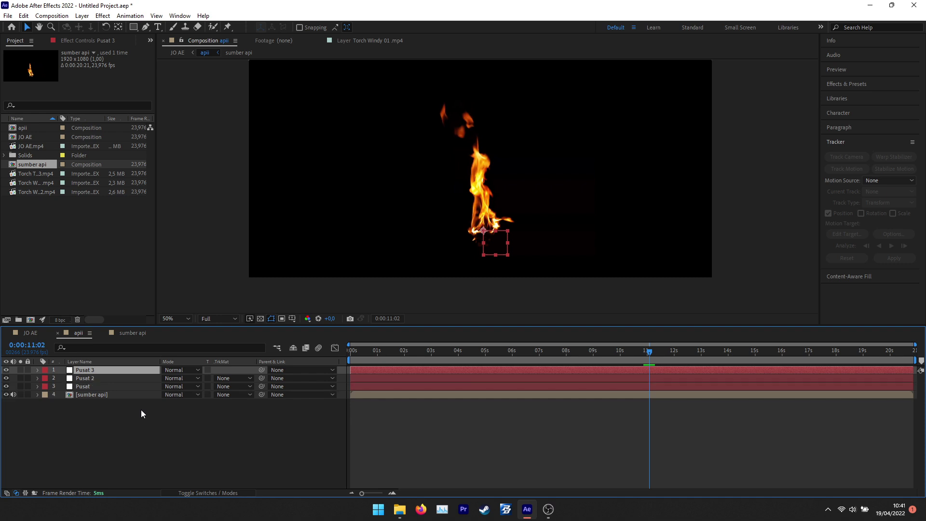
key("ctrl+d")
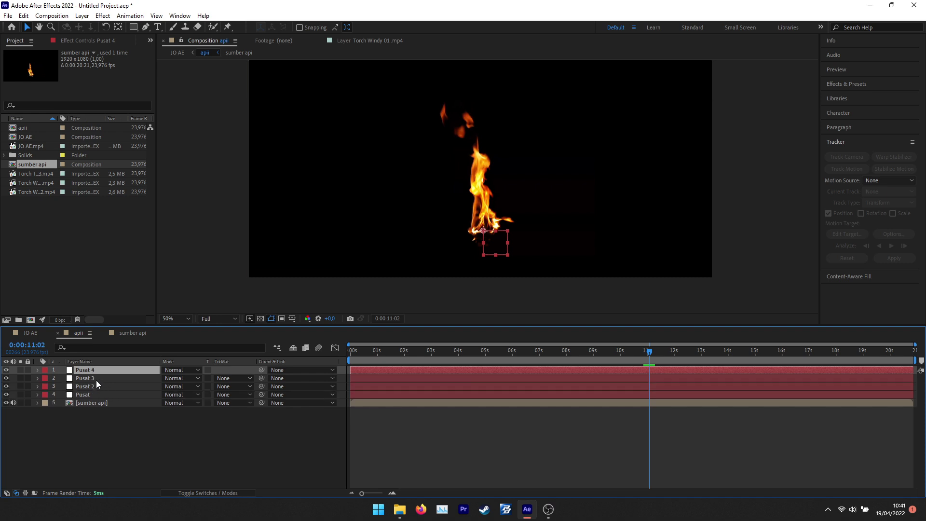
key("ctrl+d")
Rename the Pusat 2 layer as Lag 1 and the Pusat 3 layer as Lag 2.
left_click(101, 395)
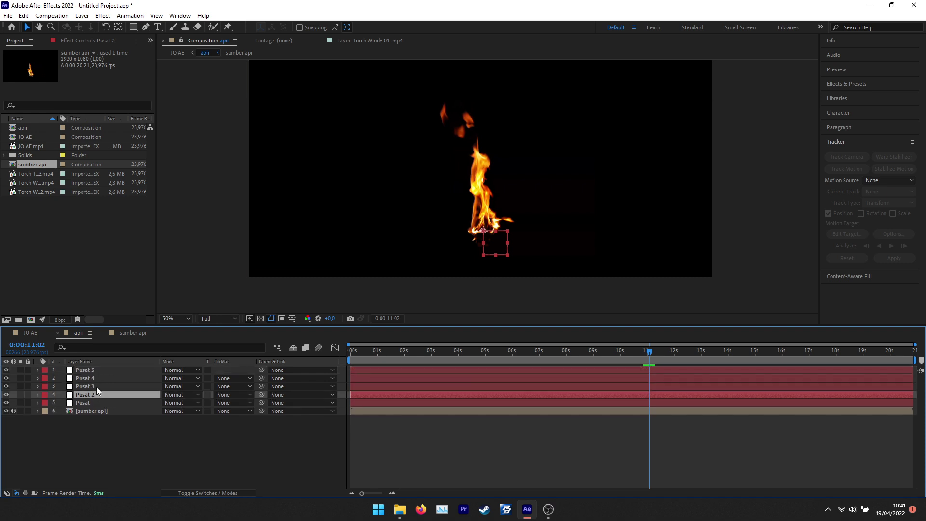
left_click(98, 386)
right_click(87, 396)
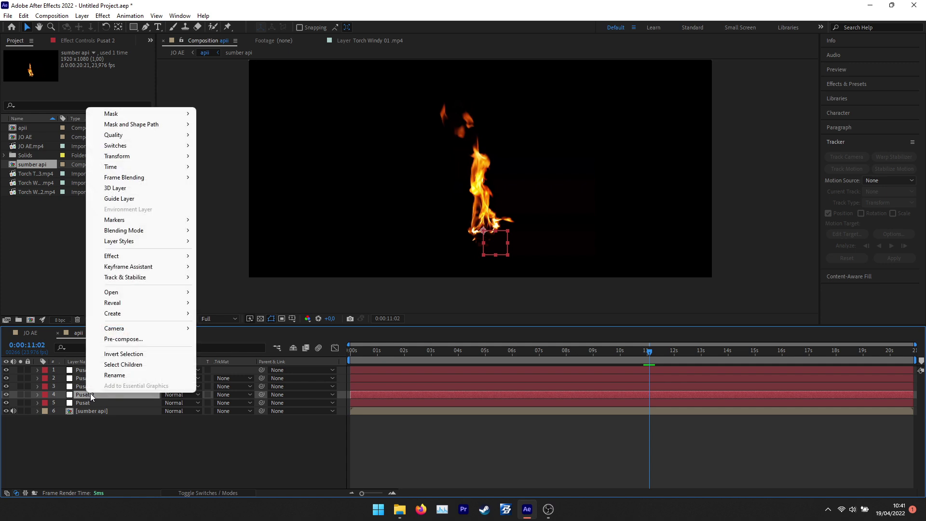
left_click(120, 375)
type("Lag 1")
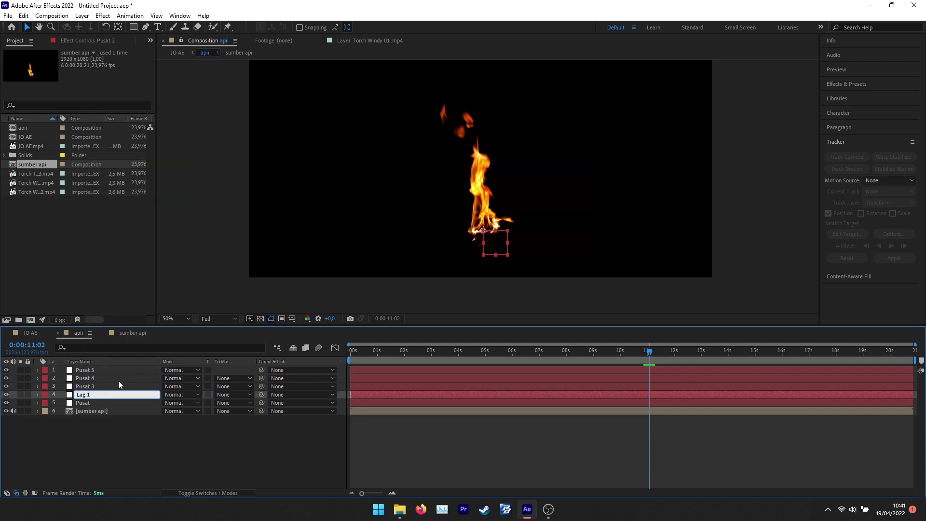
left_click(100, 386)
right_click(87, 385)
left_click(113, 367)
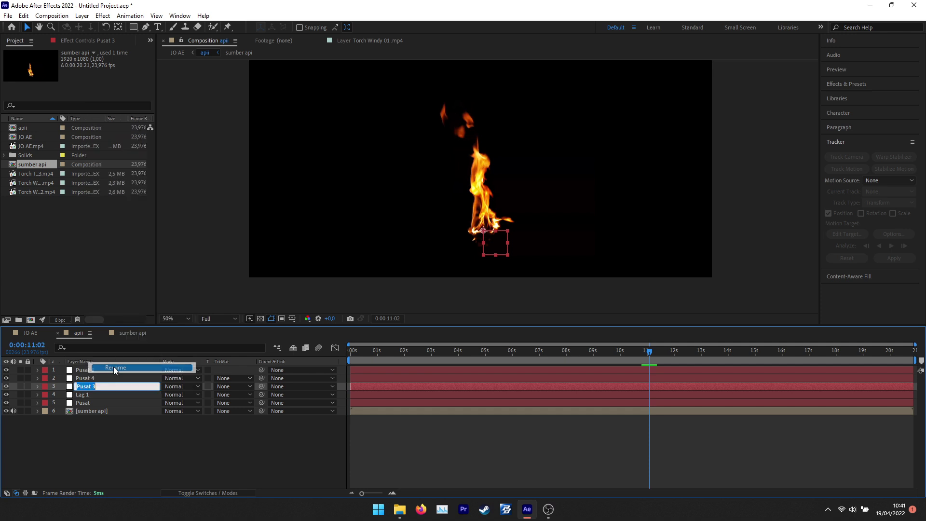
type("Lag 2")
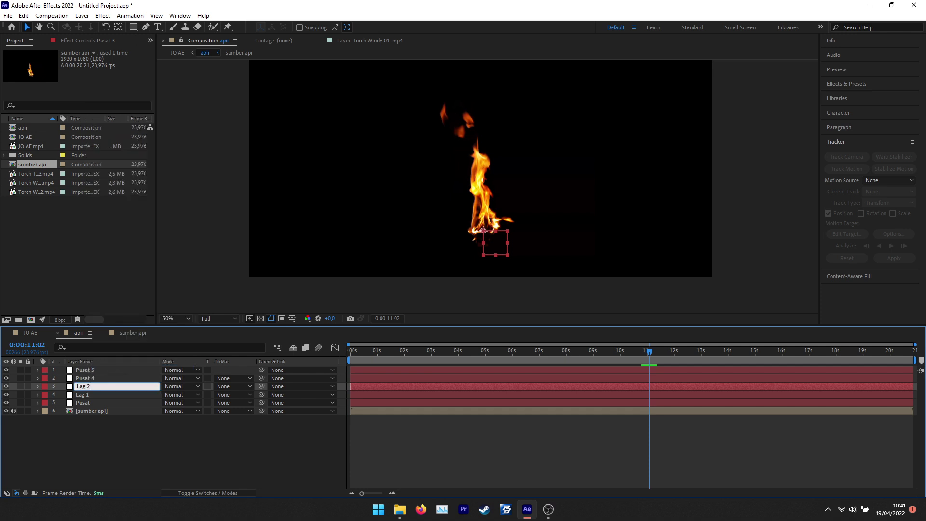
Rename the Pusat 4 layer as Lag 3 and the Pusat 5 layer as Lag 4.
left_click(91, 378)
right_click(89, 377)
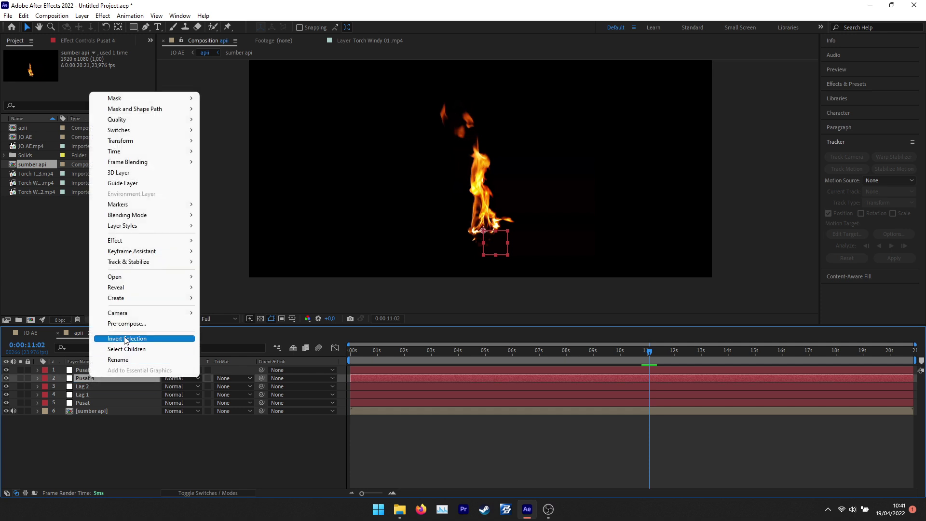
left_click(123, 359)
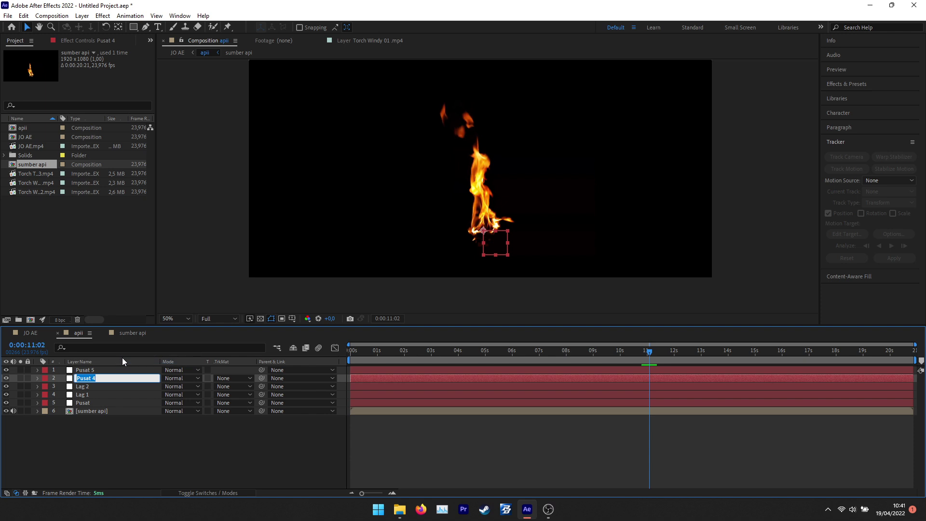
type("Lag 3")
left_click(96, 369)
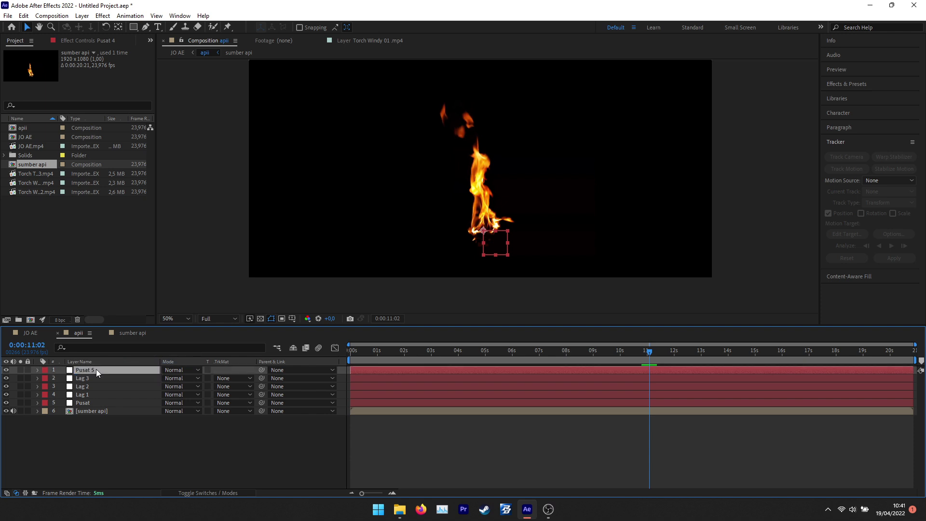
right_click(91, 368)
left_click(112, 351)
type("Lag 4")
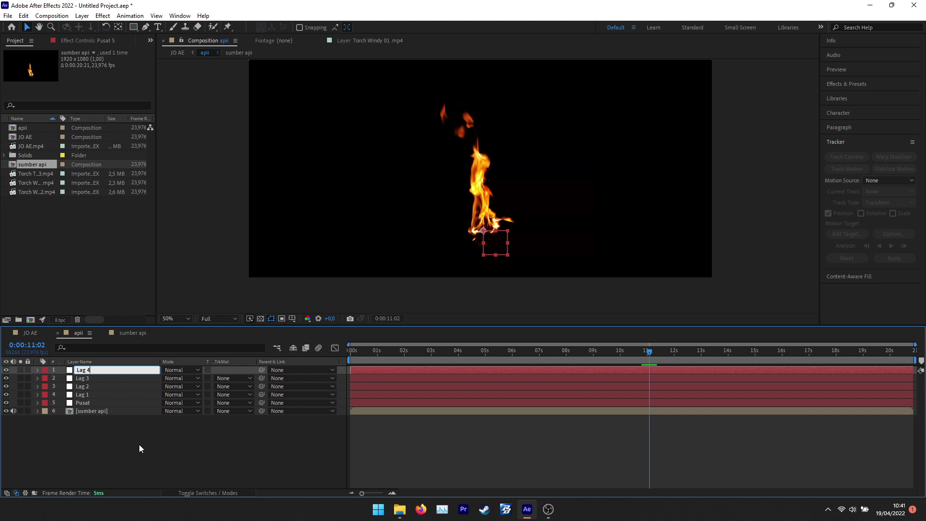
left_click(139, 444)
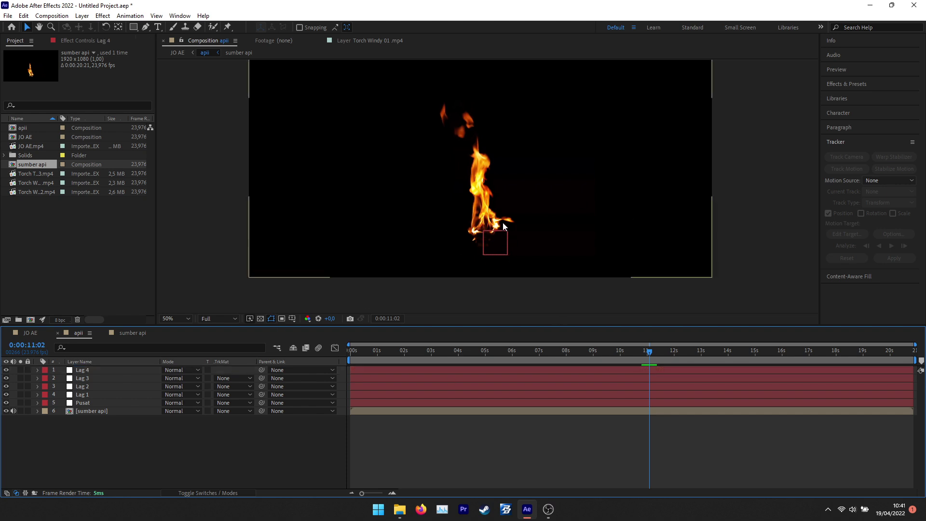
Set the label colour of the Lag 1 layer to Cyan and of the Lag 2 layer to Orange.
left_click(48, 395)
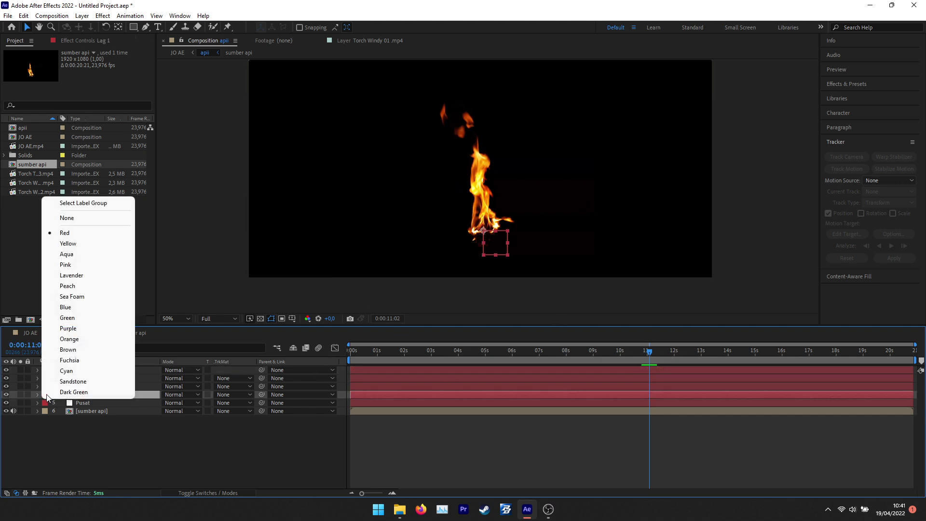
left_click(58, 371)
left_click(45, 386)
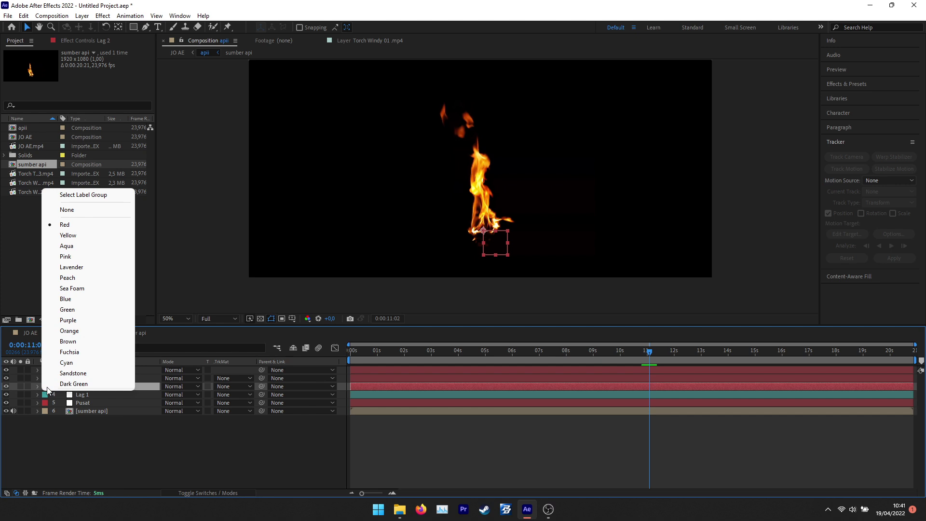
left_click(73, 341)
Set the label colour of the Lag 3 layer to Blue and of the Lag 4 layer to Pink.
left_click(45, 378)
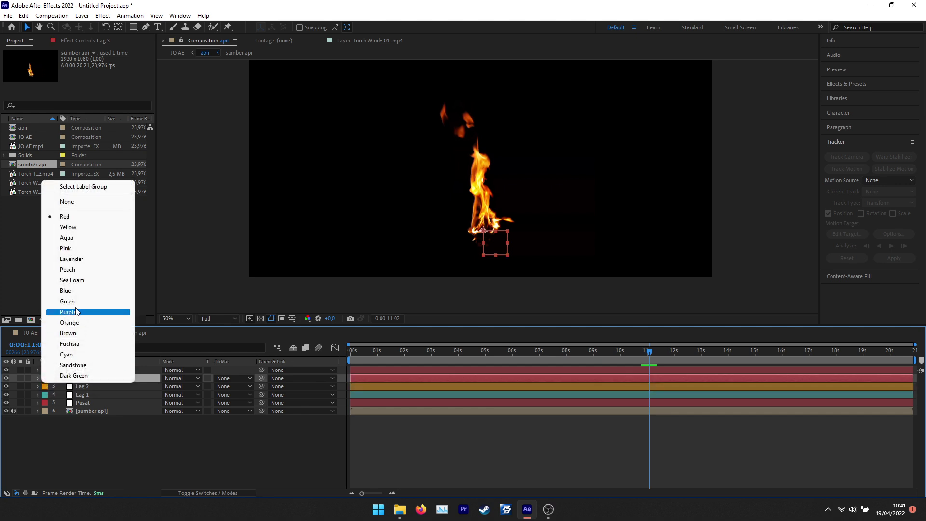
left_click(73, 316)
left_click(45, 378)
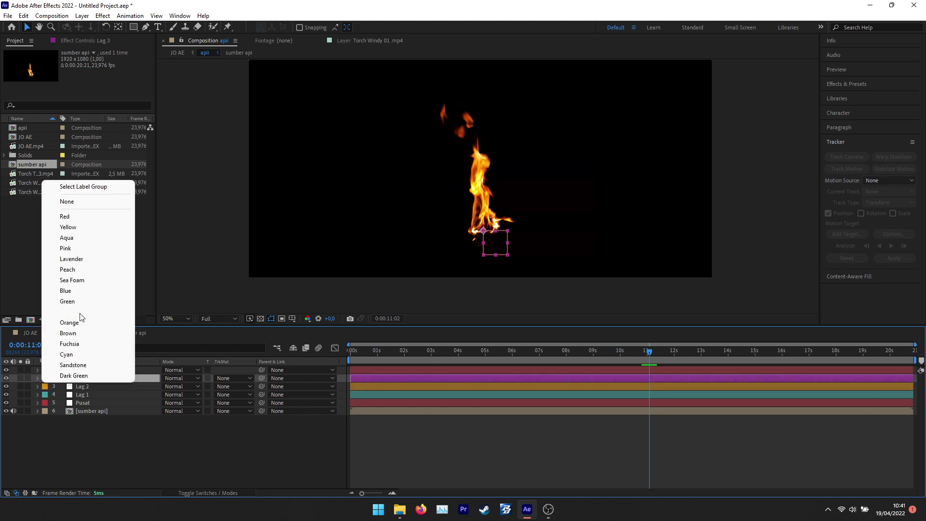
left_click(65, 282)
left_click(44, 370)
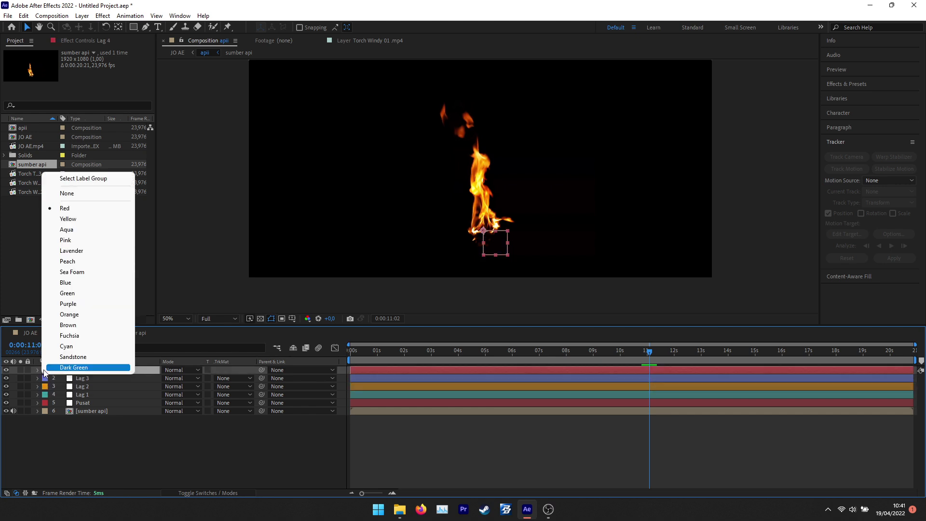
left_click(75, 262)
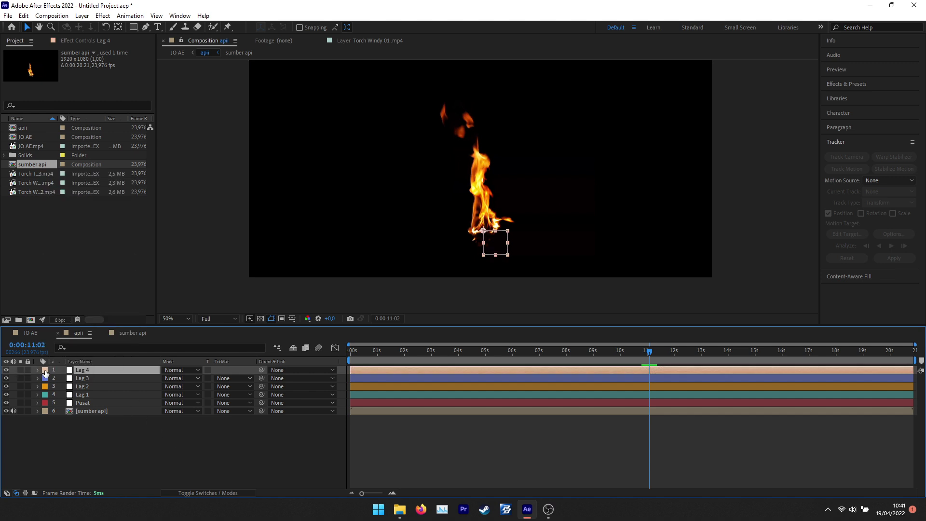
left_click(45, 370)
left_click(73, 242)
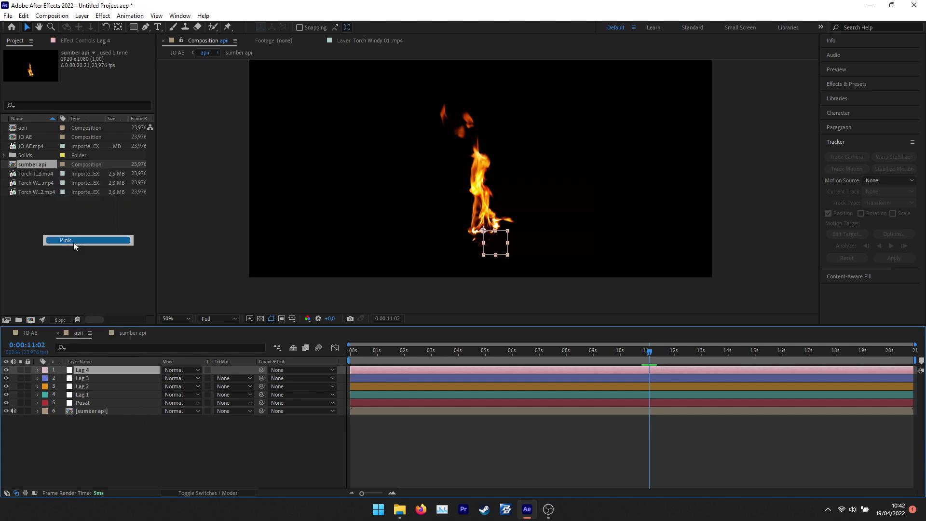
left_click(138, 449)
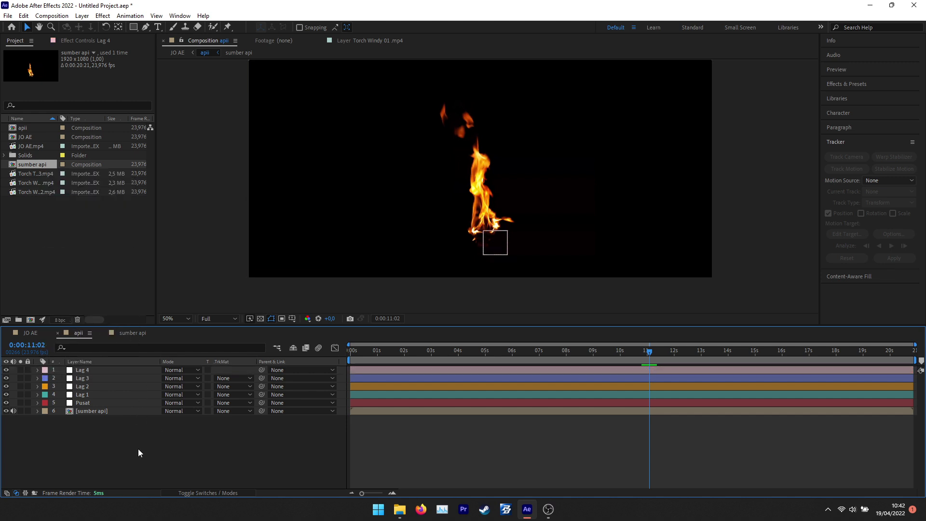
Select the five null layers from Pusat to Lag 4 and reveal their Position properties.
left_click(88, 401)
left_click(89, 369, "shift")
left_click(154, 420)
left_click(97, 402)
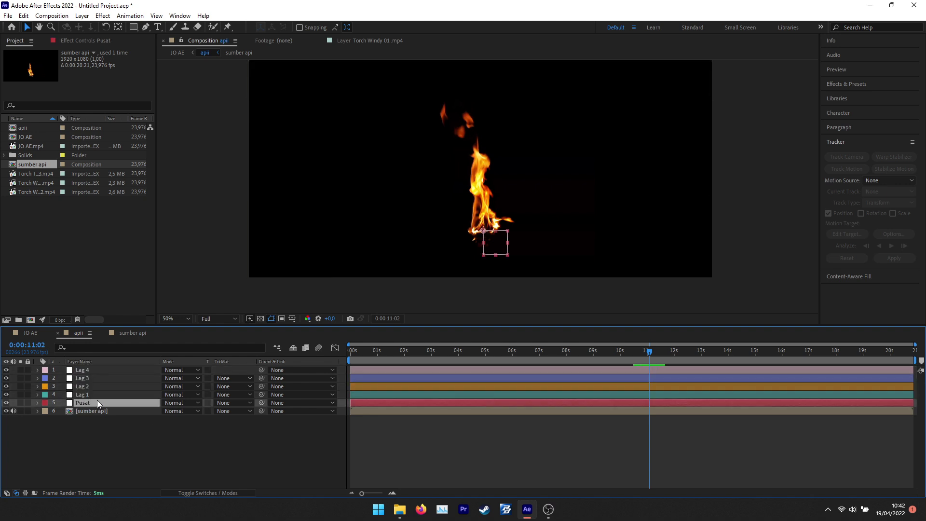
left_click(97, 373, "shift")
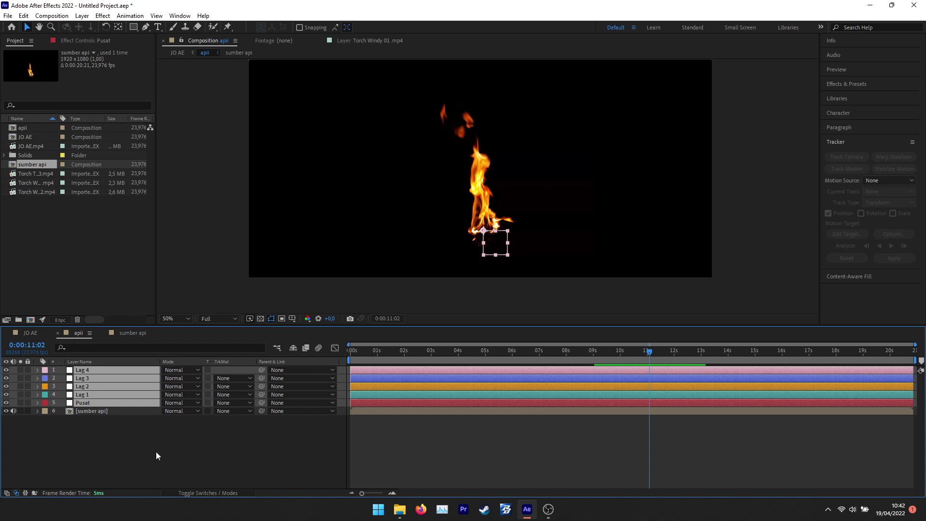
key("p")
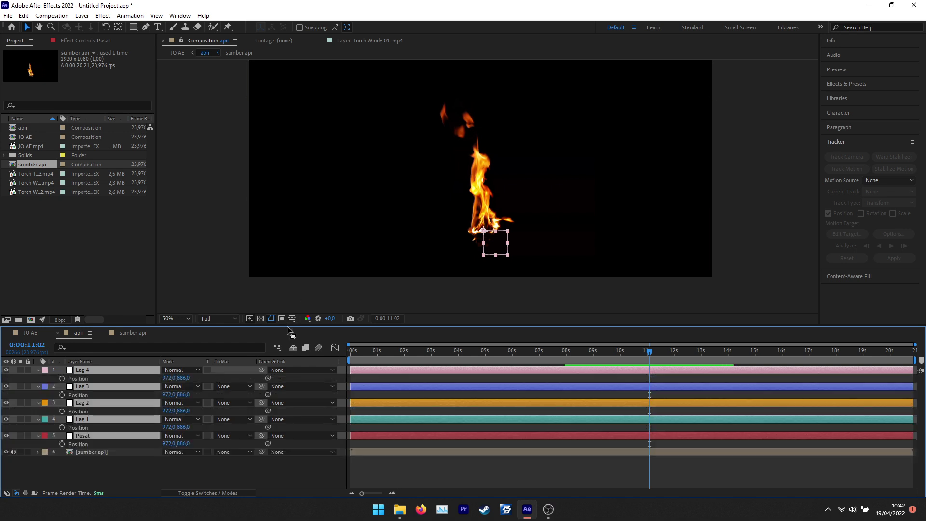
Add expressions to the Position properties of the Lag 4, Lag 3, Lag 2 and Lag 1 nulls.
left_click_drag(283, 323, 283, 278)
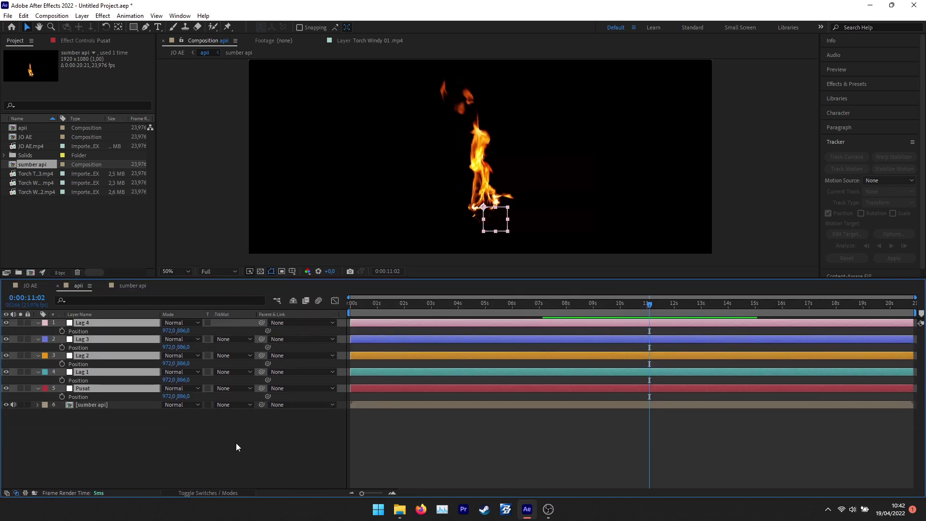
left_click(174, 444)
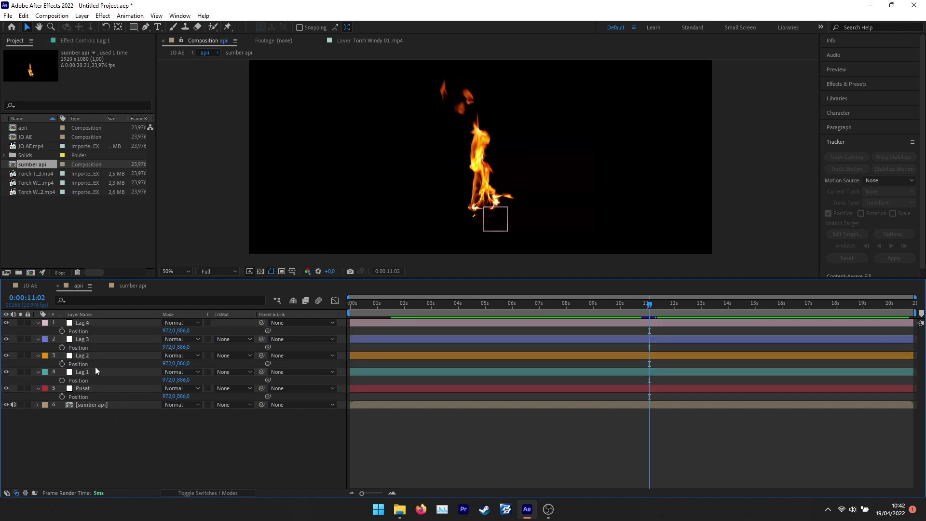
left_click(61, 331, "alt")
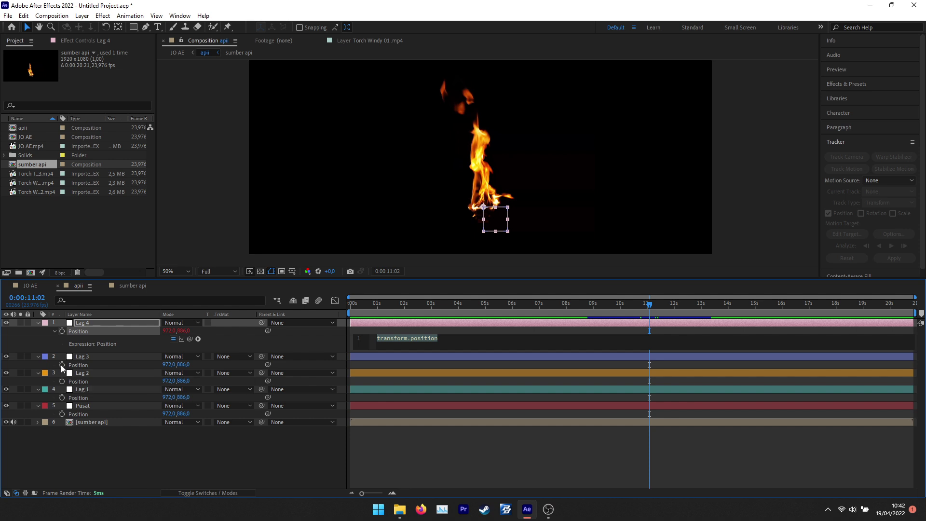
left_click(61, 364, "alt")
left_click(62, 398, "alt")
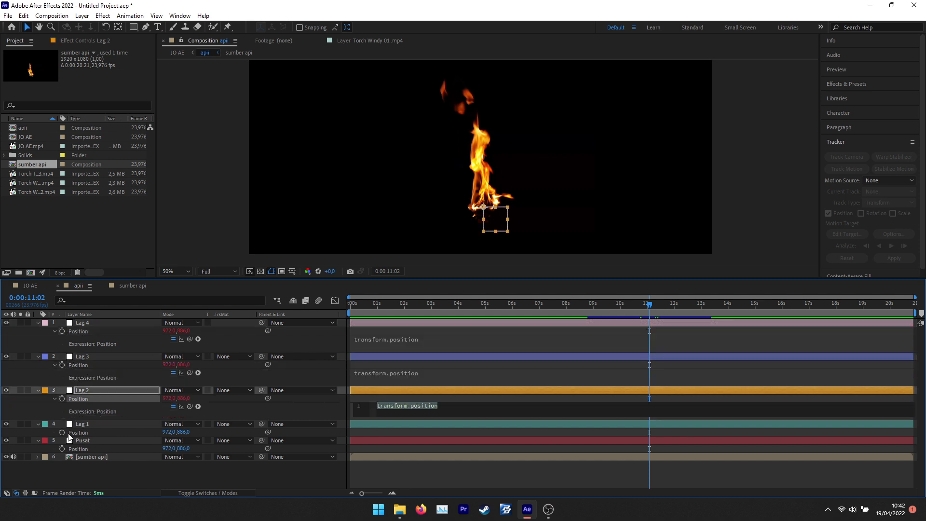
left_click(61, 432, "alt")
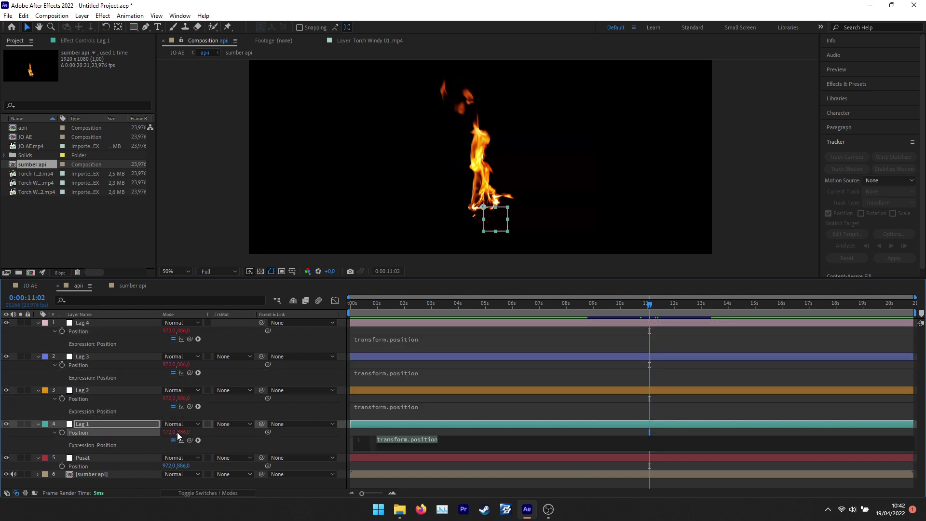
Link each Lag null's Position expression to the null before it: Lag 1 to Pusat, Lag 2 to Lag 1, Lag 3 to Lag 2, Lag 4 to Lag 3.
left_click(157, 274)
left_click_drag(157, 274, 168, 220)
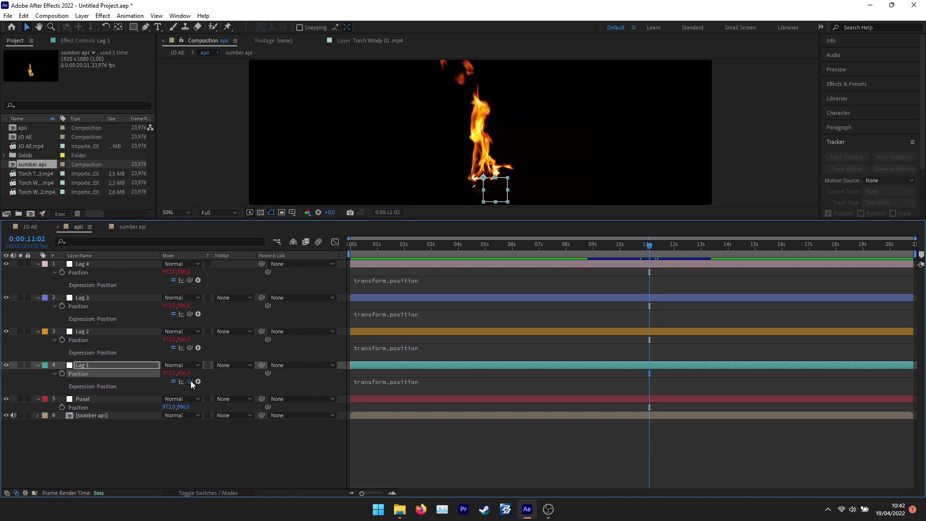
left_click_drag(157, 386, 85, 406)
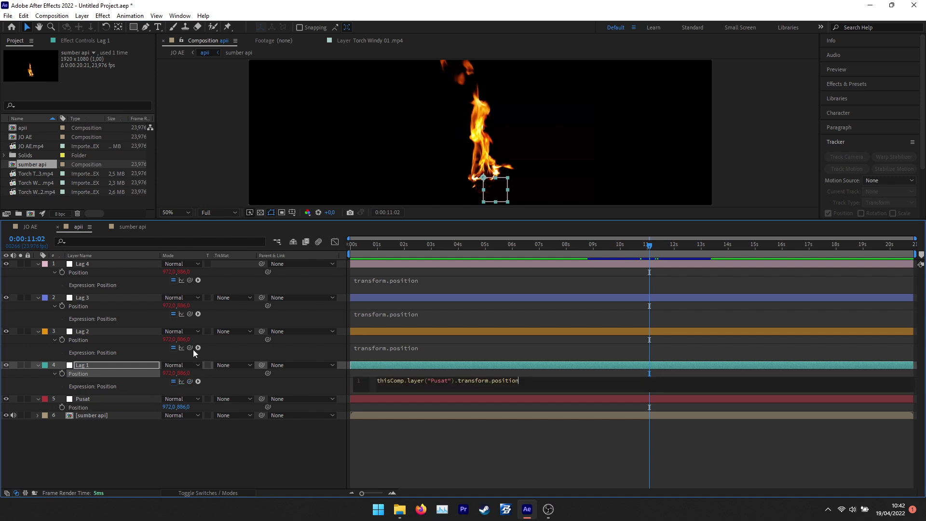
left_click_drag(190, 347, 95, 374)
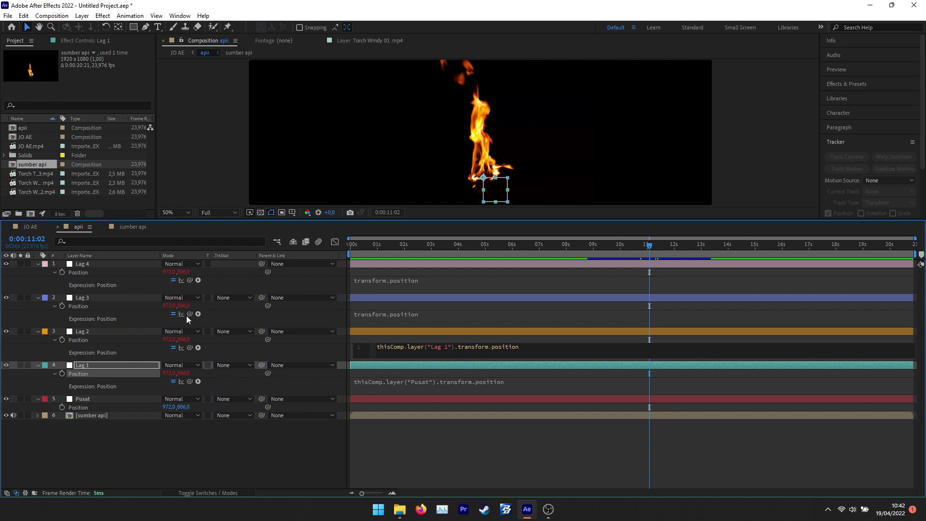
left_click_drag(189, 314, 92, 340)
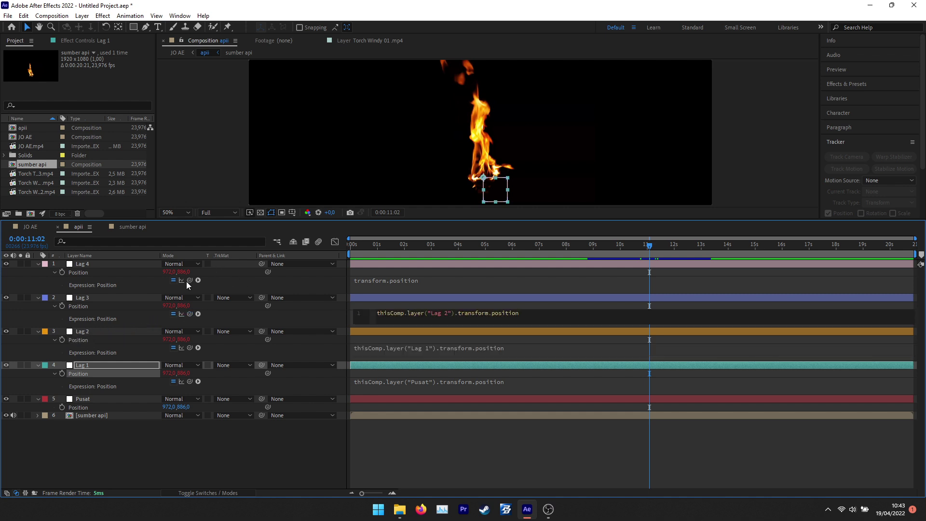
left_click_drag(189, 280, 103, 305)
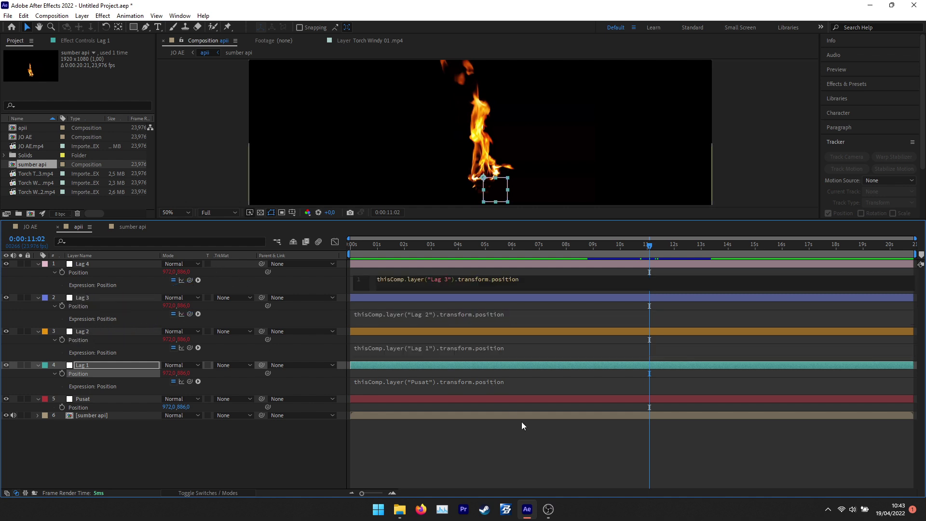
left_click(286, 443)
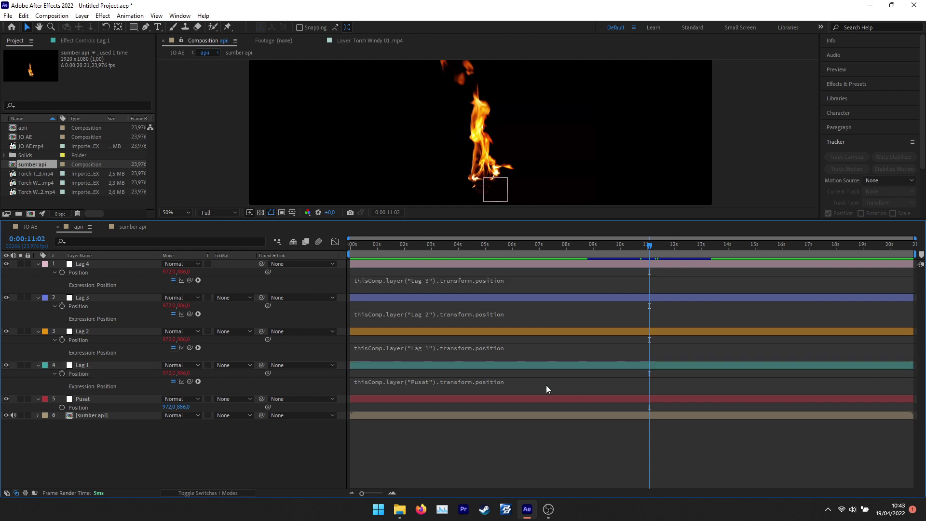
Append the offset -[0,70] to the Lag 4 null's Position expression.
left_click(517, 281)
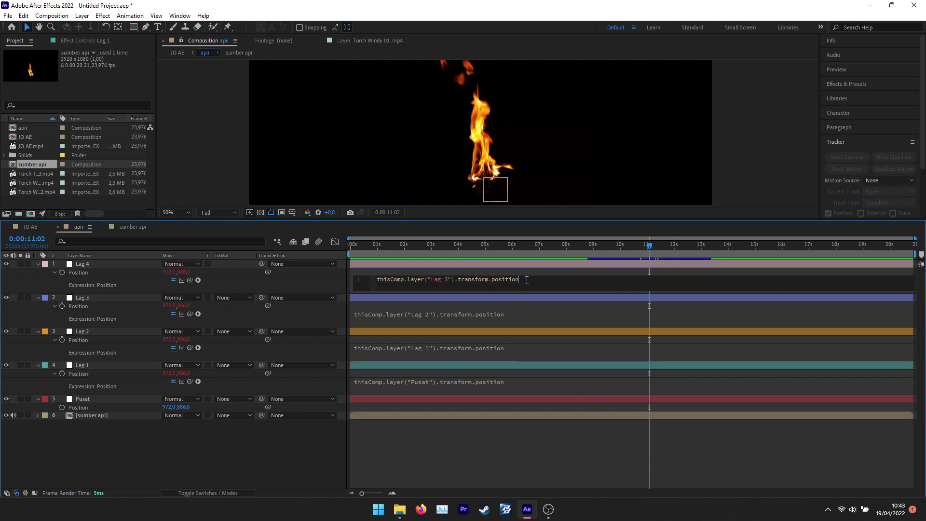
type("-[0,70]")
key("KP_Enter")
Copy the -[0,70] offset from Lag 4's expression to the end of the Lag 3, Lag 2 and Lag 1 Position expressions.
left_click(536, 284)
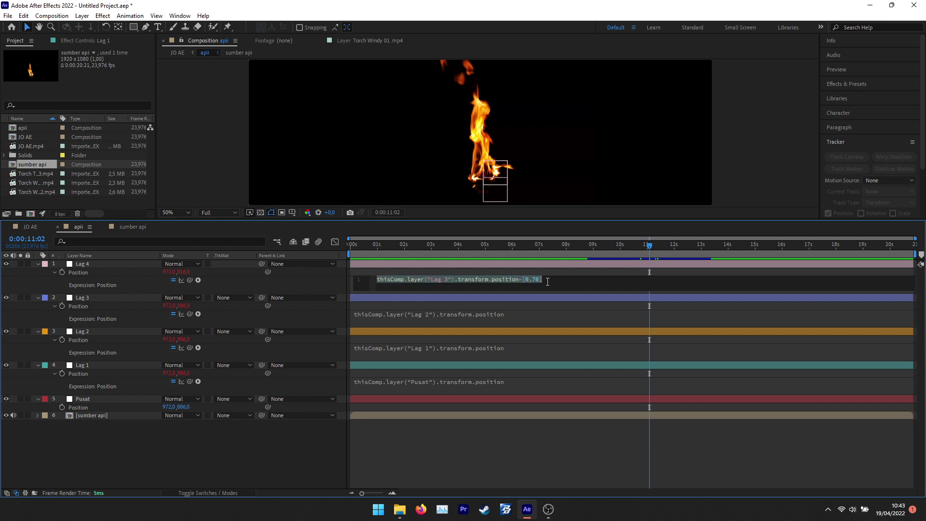
left_click(520, 284)
key("shift+End")
key("ctrl+c")
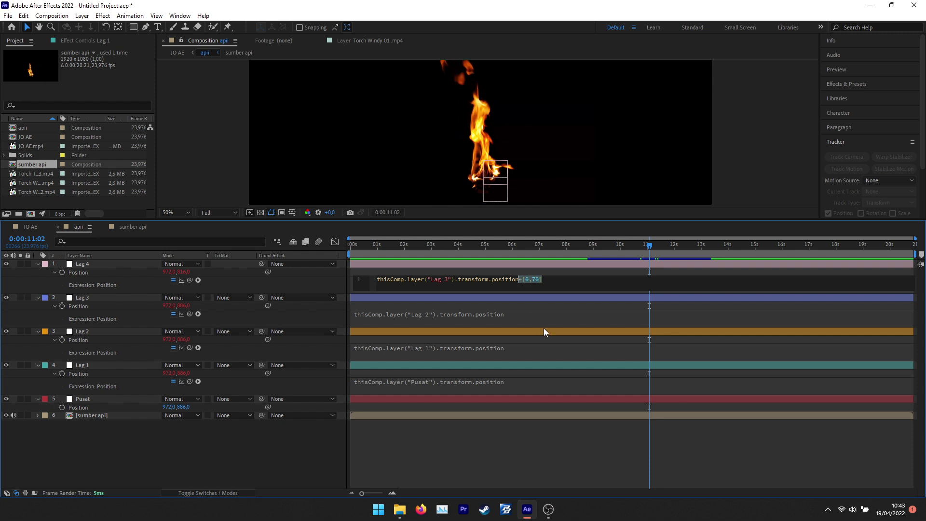
left_click(517, 313)
left_click(532, 313)
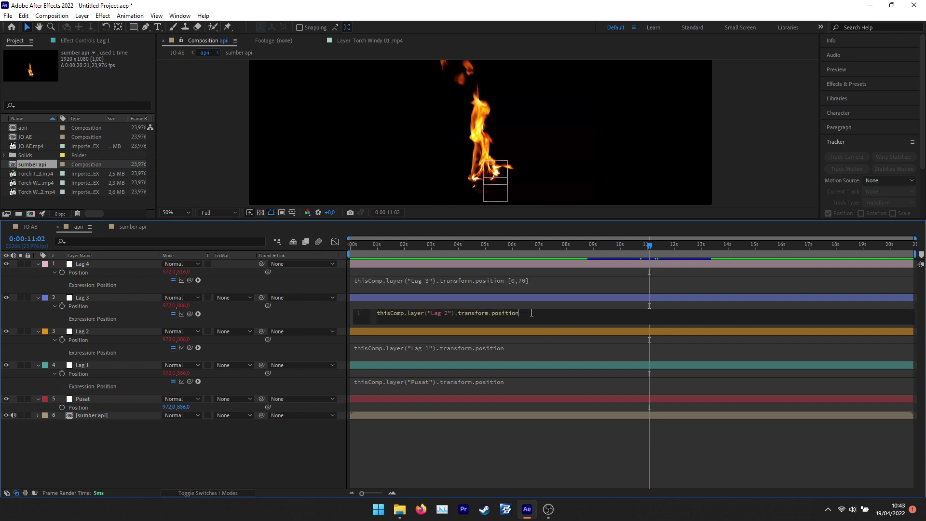
left_click(518, 348)
key("ctrl+v")
left_click(519, 382)
key("ctrl+v")
left_click(325, 450)
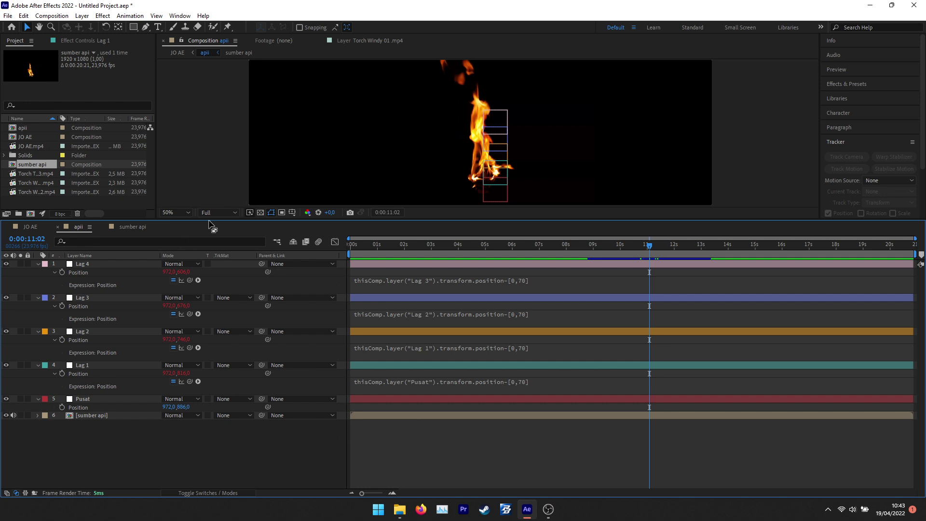
Place five puppet pins on the sumber api layer, from the flame's base upward at the Pusat to Lag 4 nulls' upper-left corners.
left_click_drag(205, 221, 204, 283)
scroll(514, 209, "up", 2)
left_click_drag(513, 210, 508, 166)
key("v")
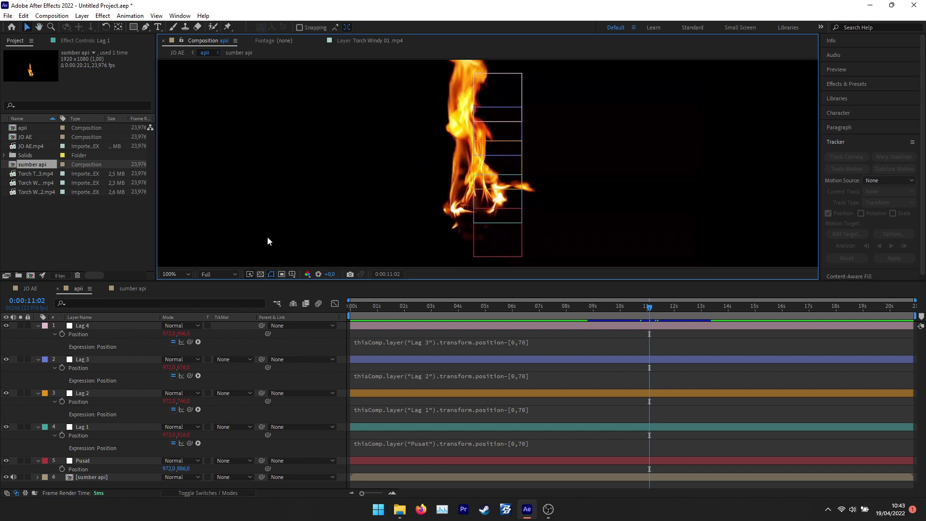
left_click(102, 477)
left_click(226, 28)
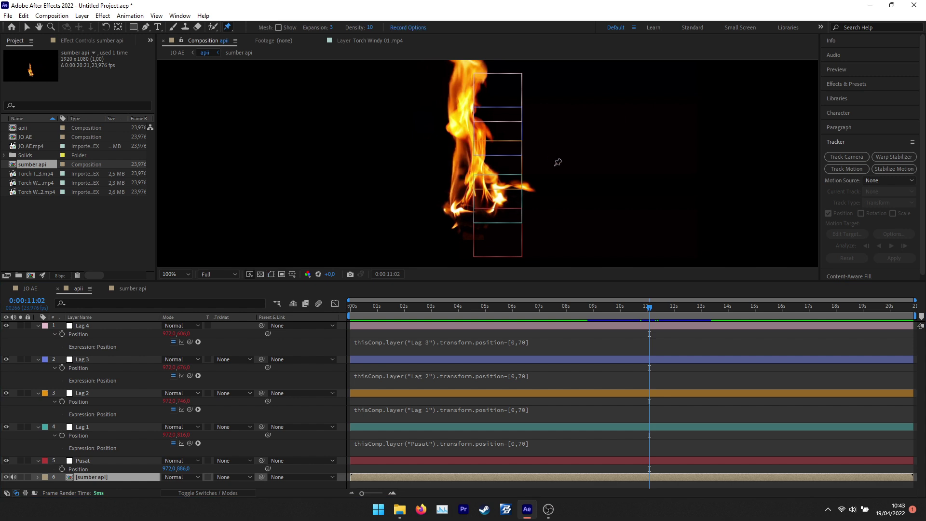
left_click(474, 208)
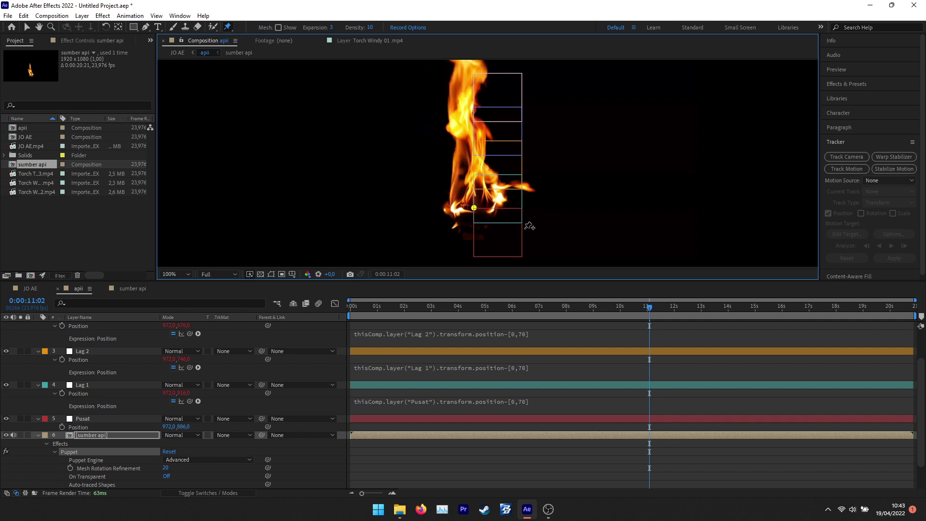
left_click(474, 175)
left_click(474, 141)
left_click(475, 107)
left_click(476, 71)
Reveal the keyframed Position properties of the sumber api layer's five puppet pins.
left_click_drag(221, 283, 241, 92)
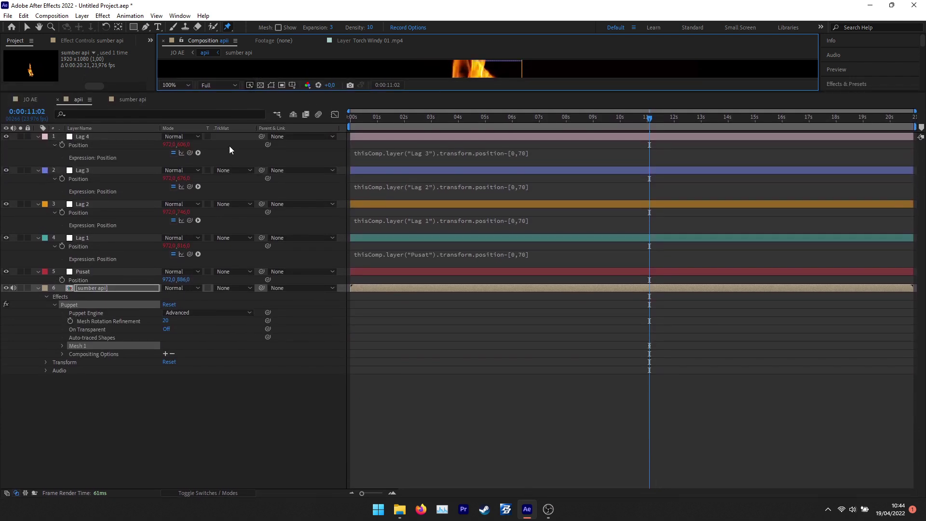
left_click(97, 289)
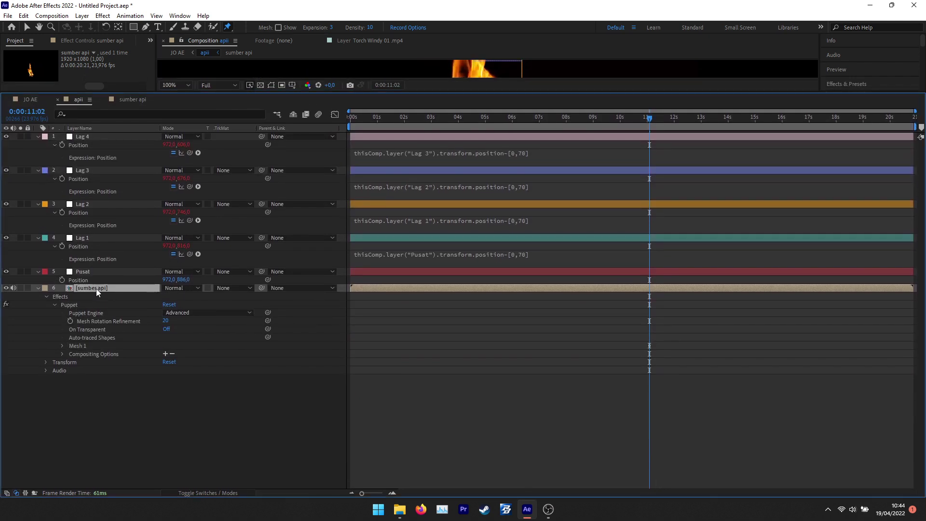
key("u")
key("p")
key("u")
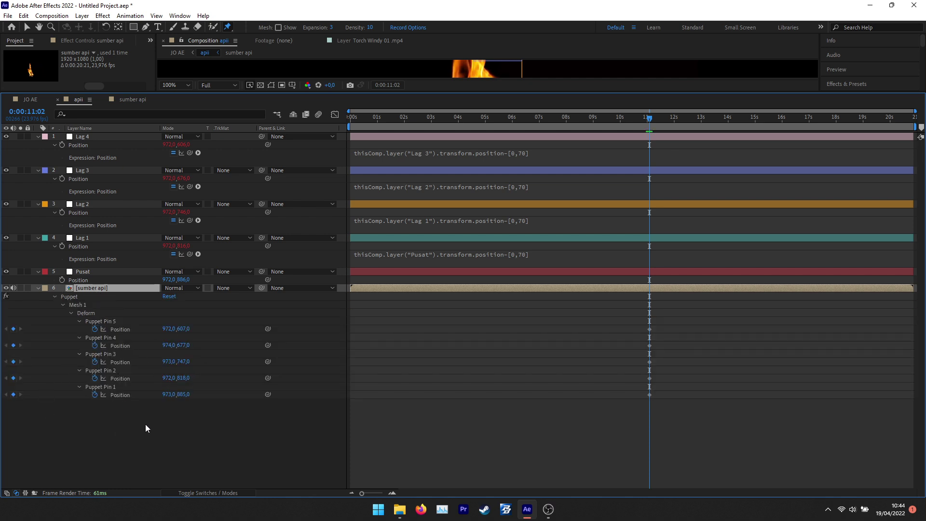
Add expressions to the Position properties of Puppet Pin 1 through Puppet Pin 5.
left_click(95, 394, "alt")
left_click(95, 378, "alt")
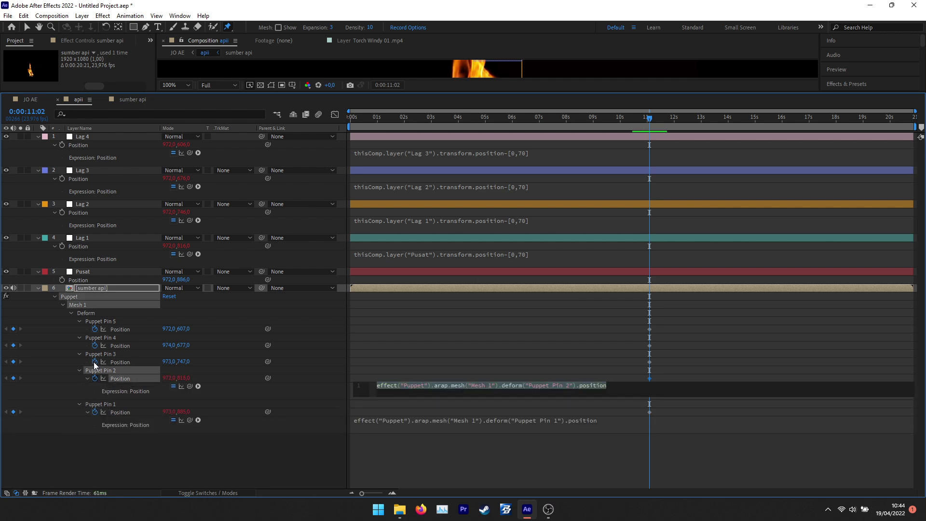
left_click(94, 361, "alt")
left_click(94, 345, "alt")
left_click(95, 329, "alt")
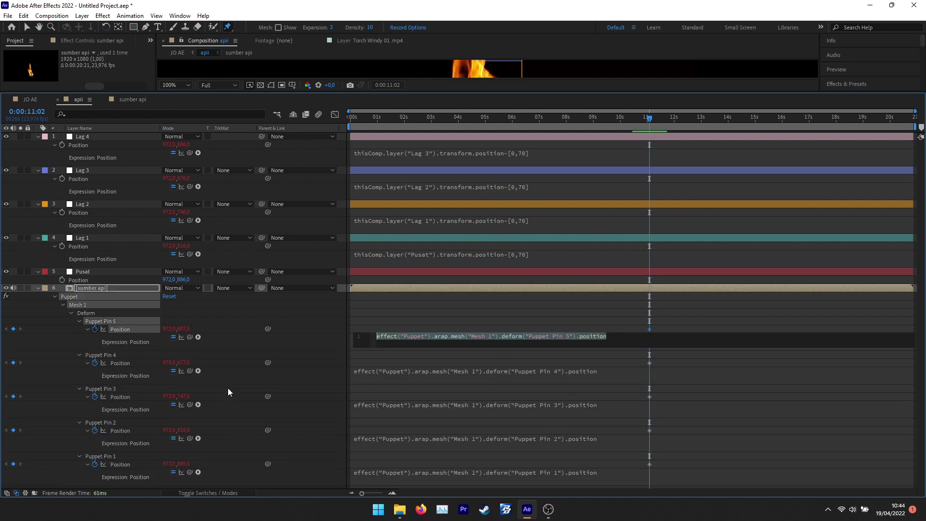
Rename Puppet Pin 1 as Pusat and Puppet Pin 2 as Lag 1.
right_click(105, 454)
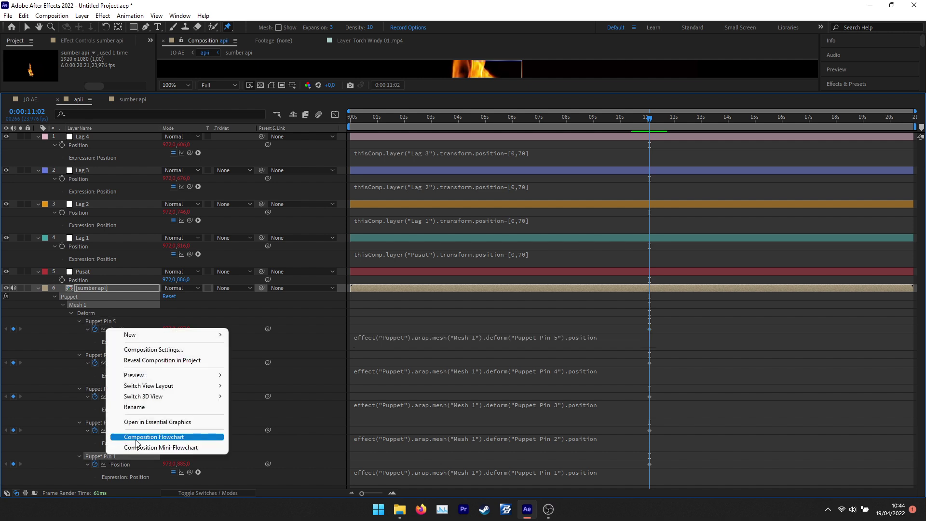
left_click(135, 406)
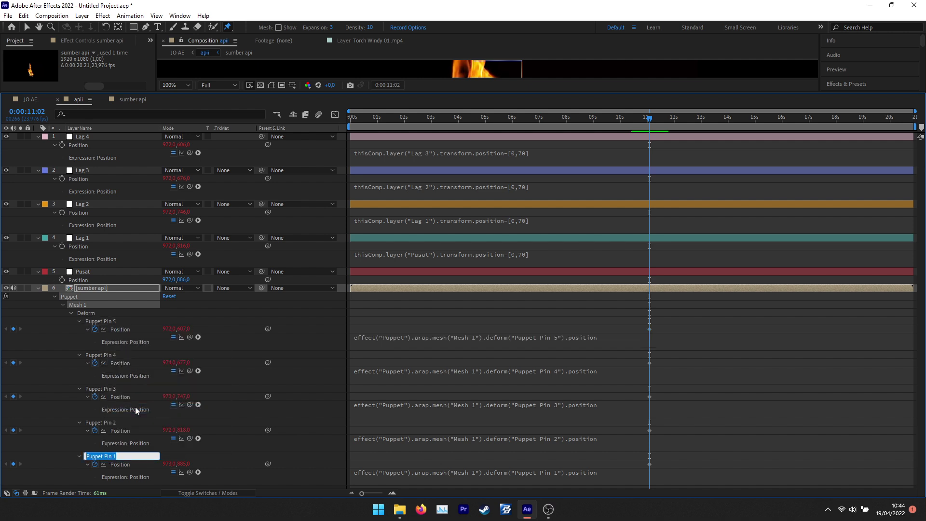
type("Pusat")
right_click(96, 427)
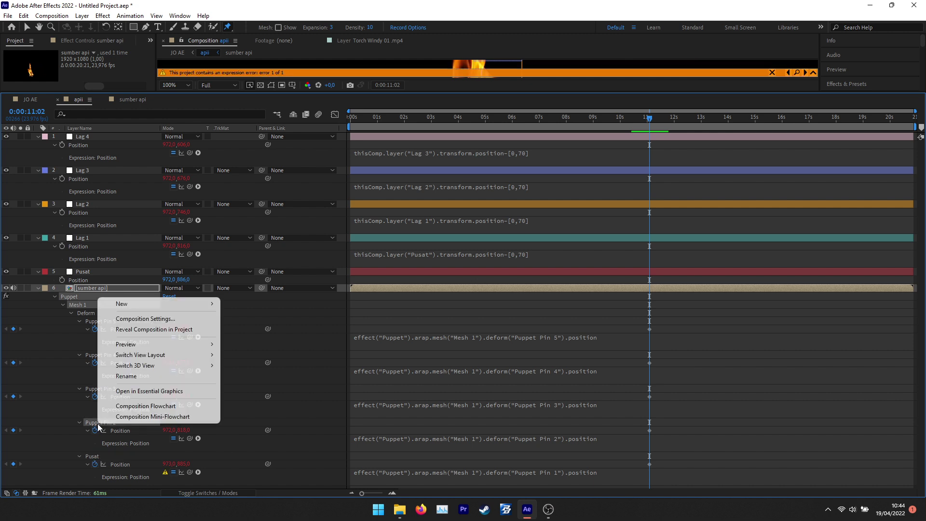
left_click(123, 376)
type("Lag 1")
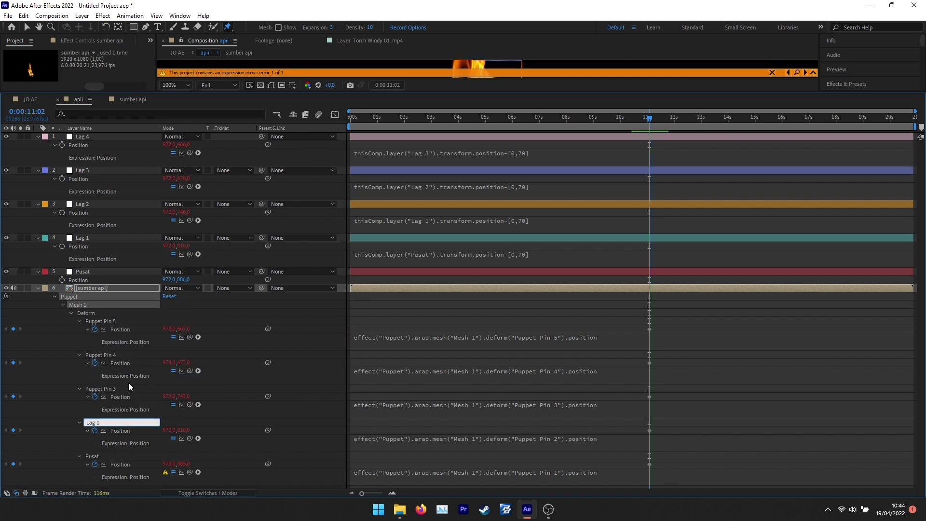
Rename Puppet Pin 3 as Lag 2, Puppet Pin 4 as Lag 3 and Puppet Pin 5 as Lag 4.
right_click(115, 390)
left_click(143, 342)
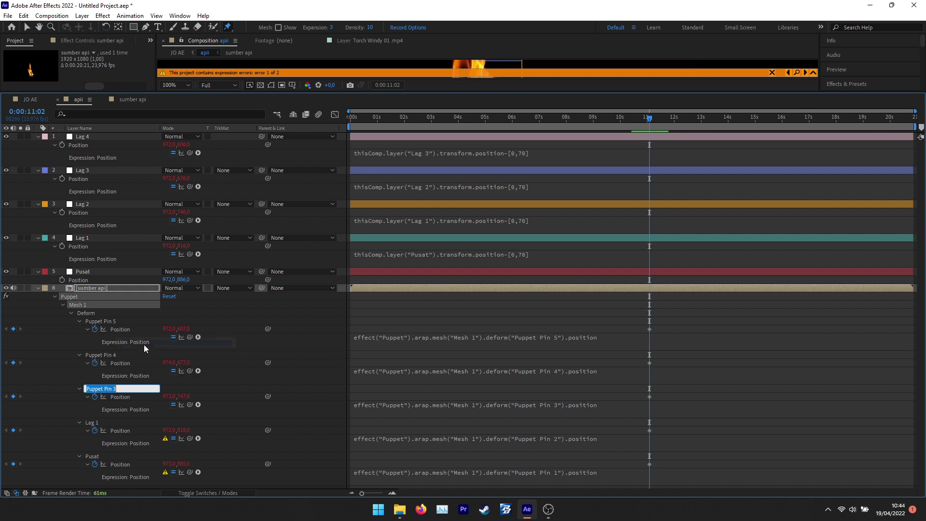
type("Lag 2")
right_click(113, 354)
left_click(147, 436)
type("Lag 3")
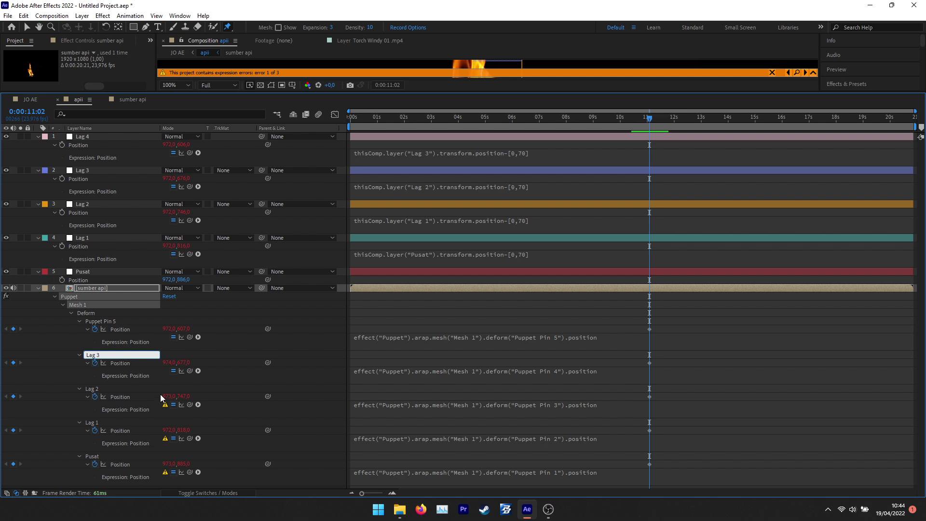
right_click(113, 322)
left_click(143, 400)
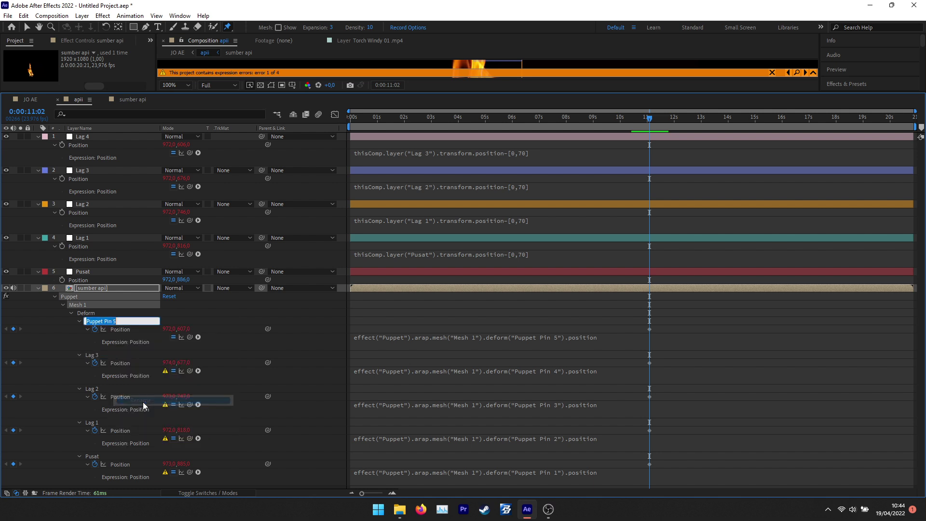
type("Lag 4")
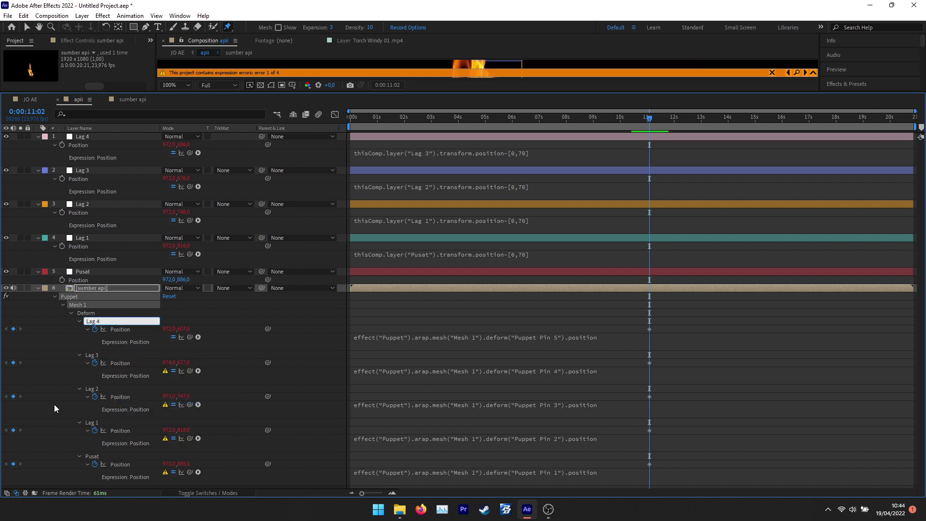
key("Return")
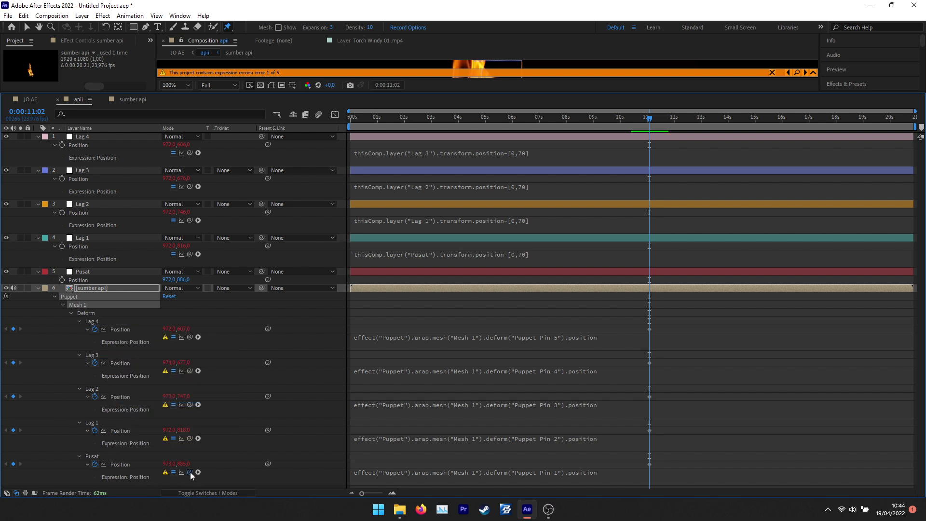
Link the Position expressions of the Pusat and Lag 1 to Lag 4 pins to the Position of the null with the same name.
left_click_drag(190, 471, 94, 280)
left_click_drag(189, 438, 86, 247)
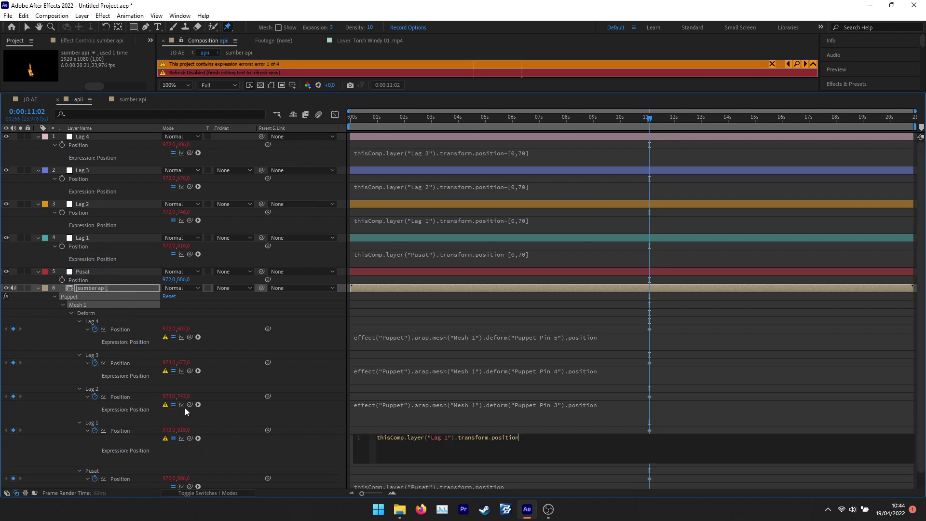
left_click_drag(191, 405, 88, 212)
left_click_drag(189, 371, 103, 184)
left_click_drag(189, 339, 85, 146)
left_click(80, 359)
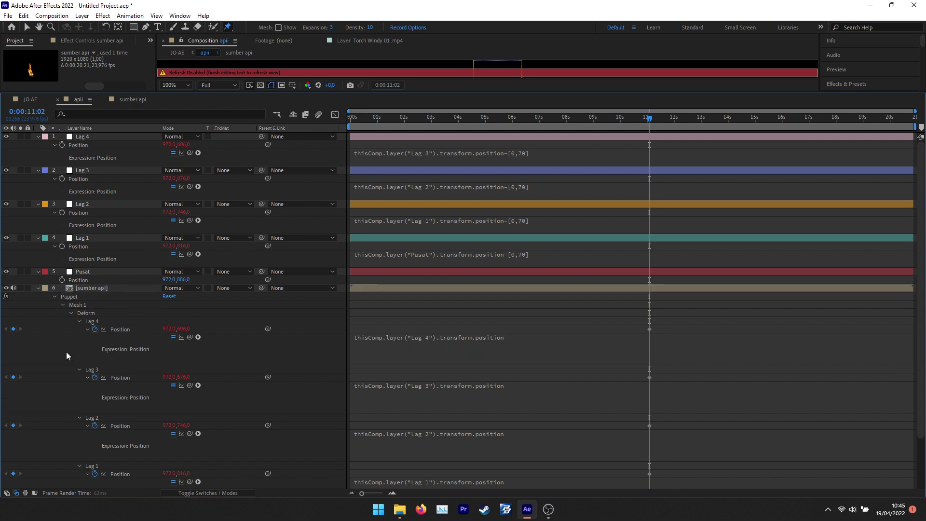
Collapse the puppet properties of the sumber api layer and the expanded Position properties of all nulls.
left_click(39, 288)
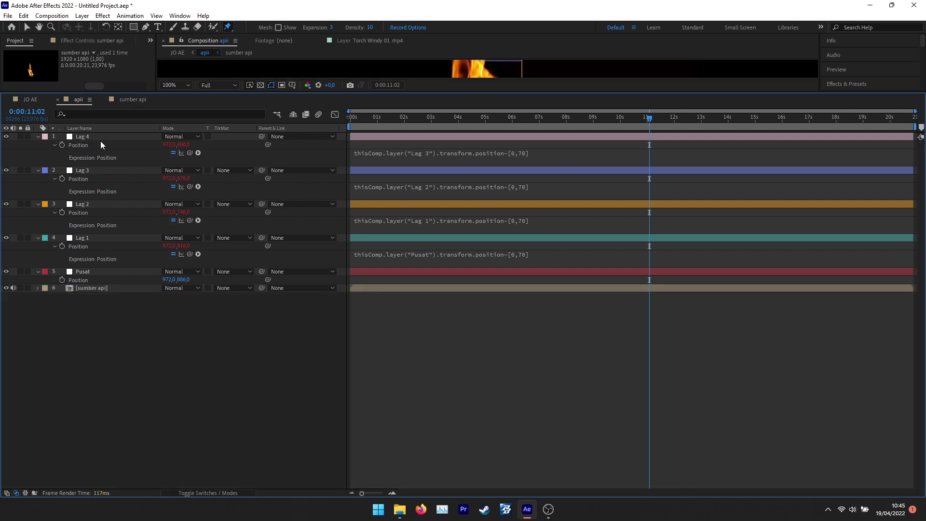
left_click_drag(311, 94, 311, 257)
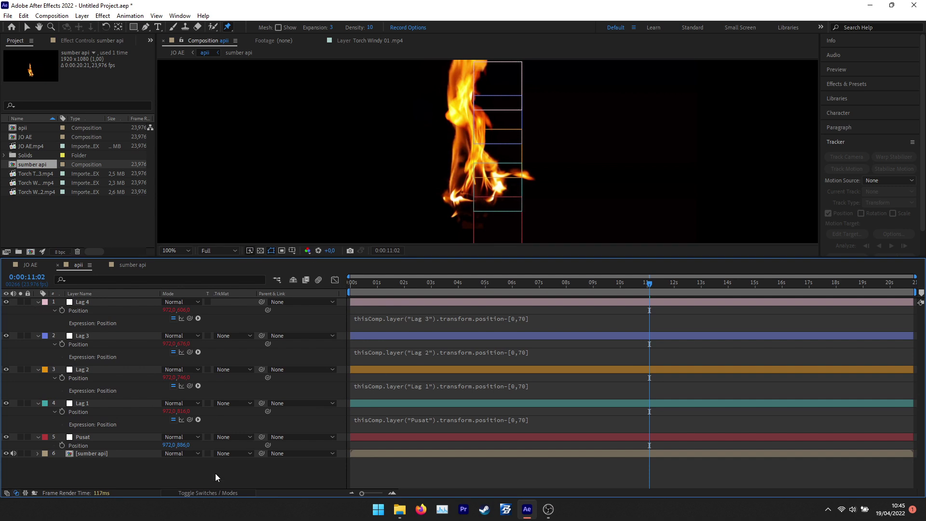
key("u")
key("u")
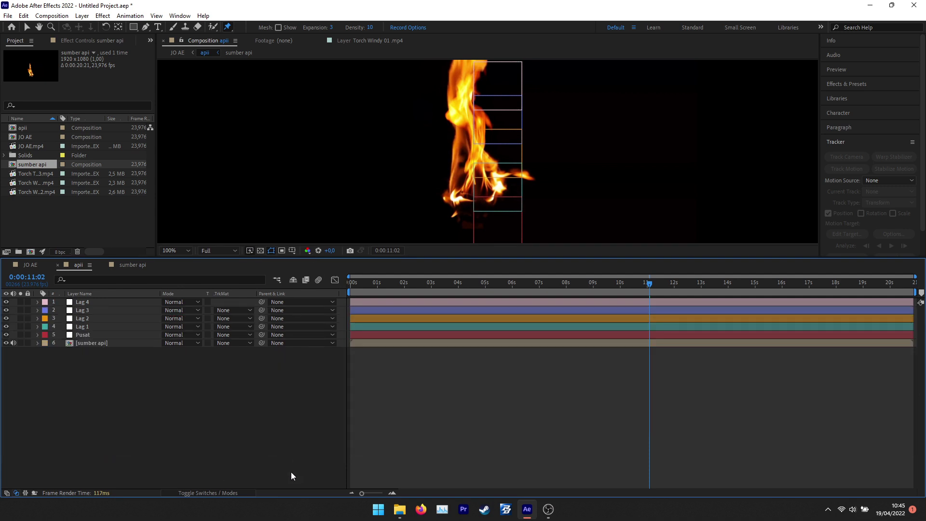
left_click_drag(351, 257, 359, 333)
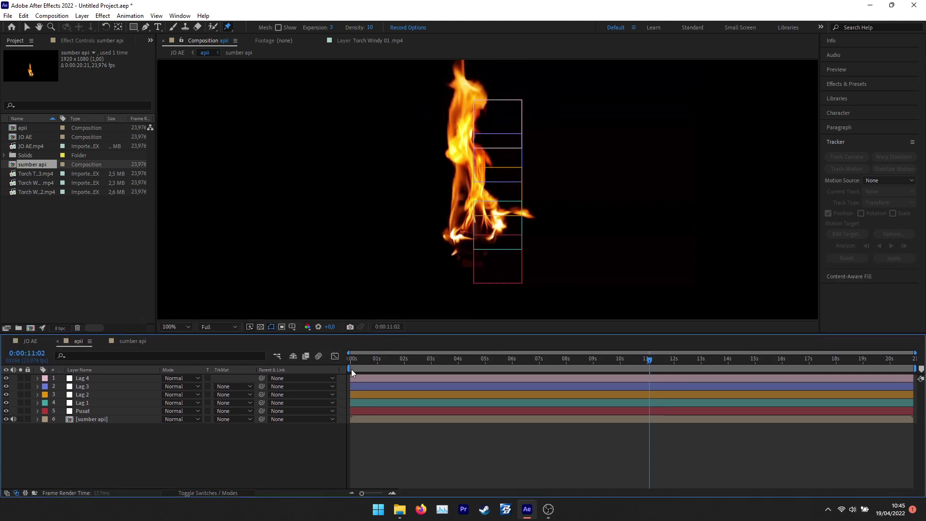
Show the Position property of the Pusat null.
left_click(37, 411)
left_click(96, 411)
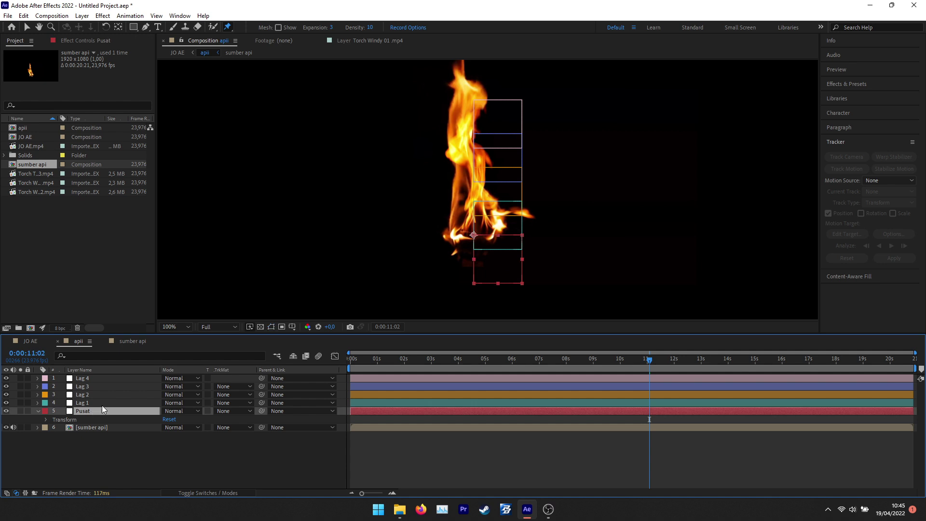
key("p")
left_click_drag(161, 419, 169, 419)
Duplicate the four nulls Lag 1 to Lag 4.
left_click(93, 404)
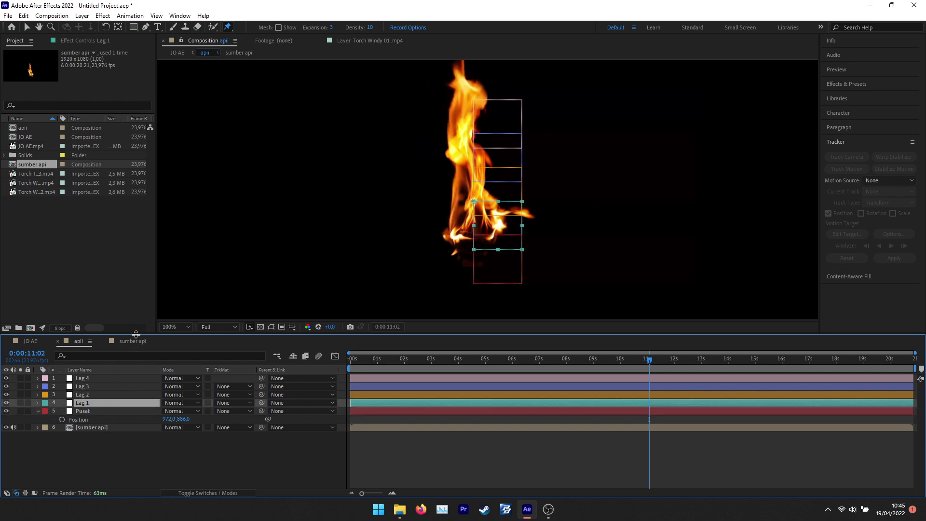
left_click_drag(140, 334, 141, 328)
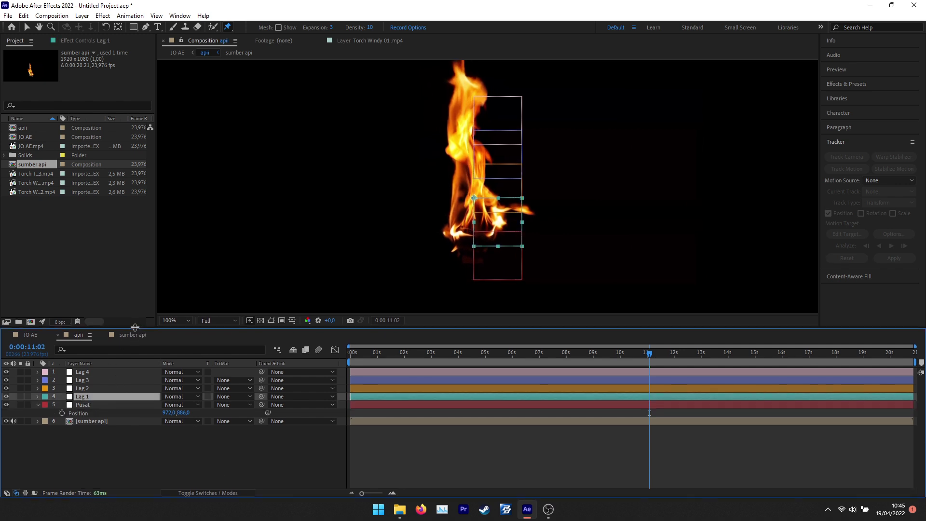
left_click(95, 374, "shift")
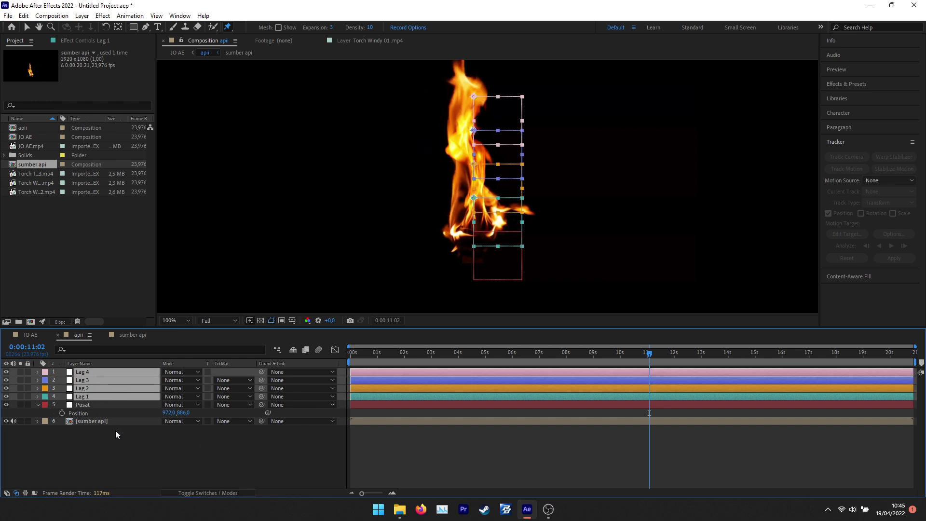
key("ctrl+d")
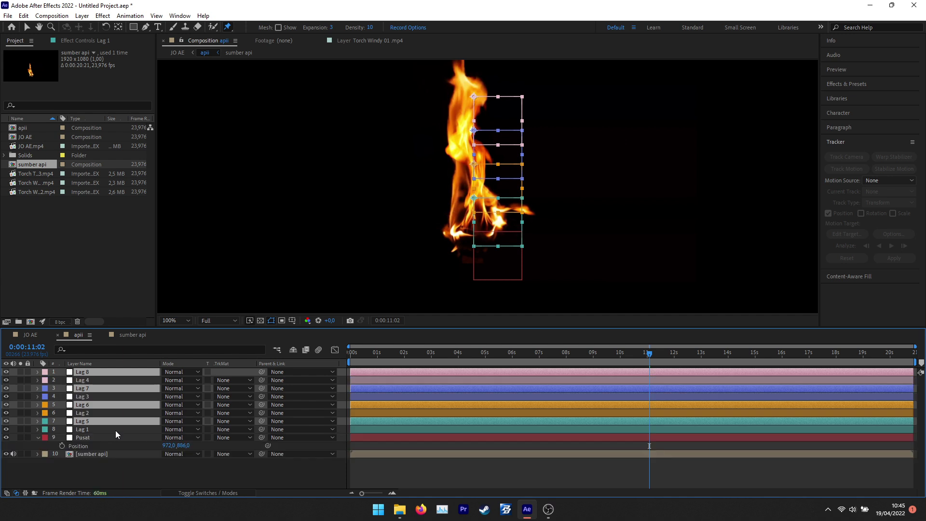
Rename the duplicated nulls Lag 5 as Pos1 and Lag 6 as Pos2.
right_click(86, 419)
left_click(120, 470)
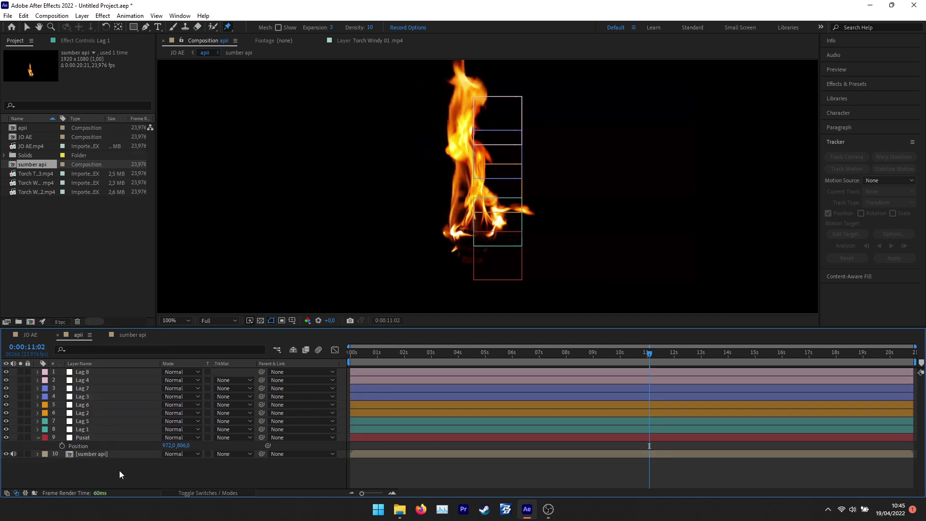
right_click(88, 420)
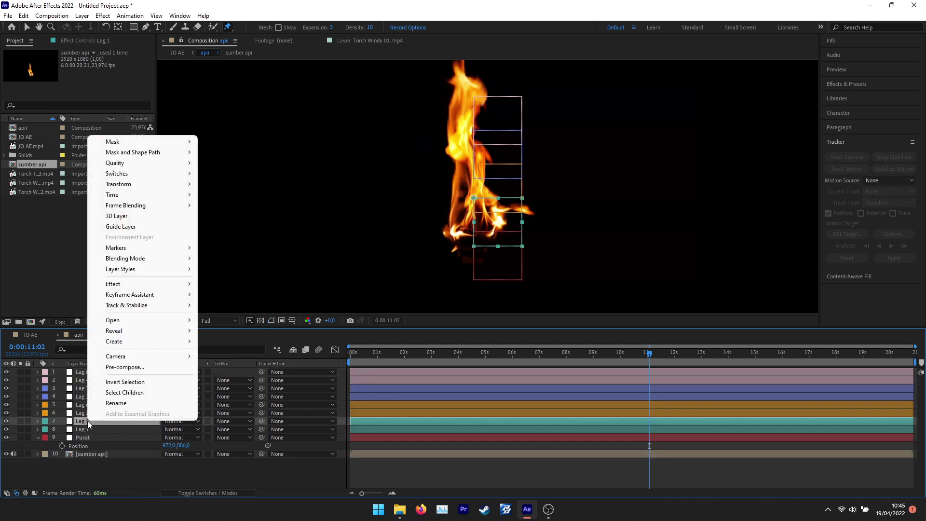
left_click(107, 405)
type("Pos1")
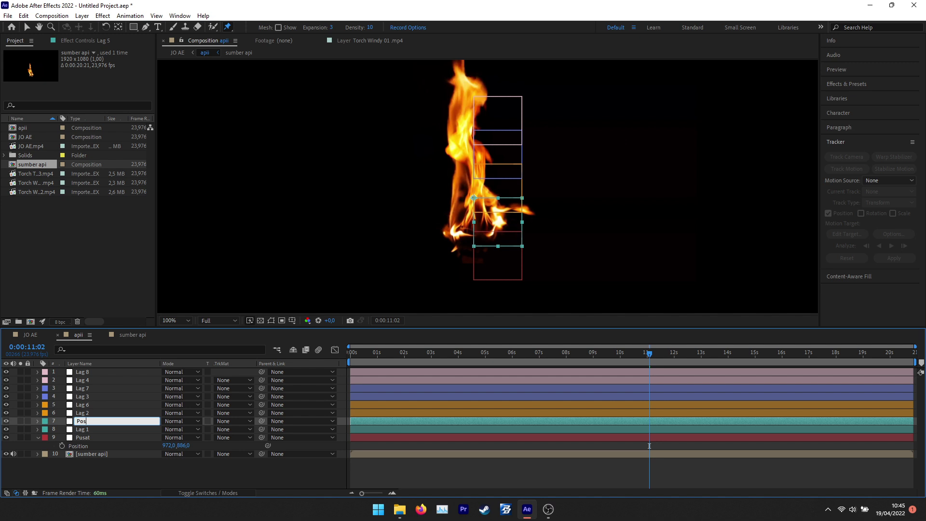
left_click(89, 405)
right_click(89, 405)
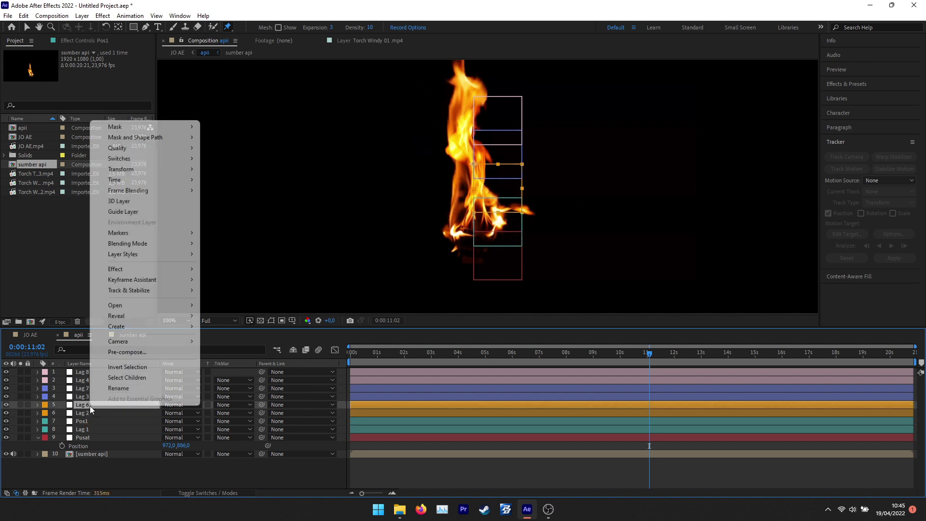
left_click(122, 396)
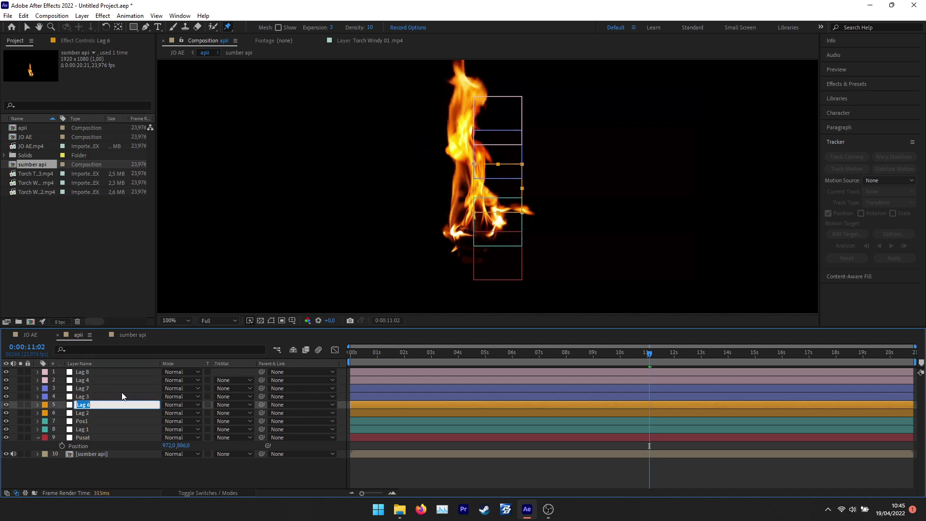
type("Pos2")
key("Return")
Rename the duplicated nulls Lag 7 as Pos3 and Lag 8 as Pos4.
left_click(92, 387)
right_click(91, 387)
left_click(117, 374)
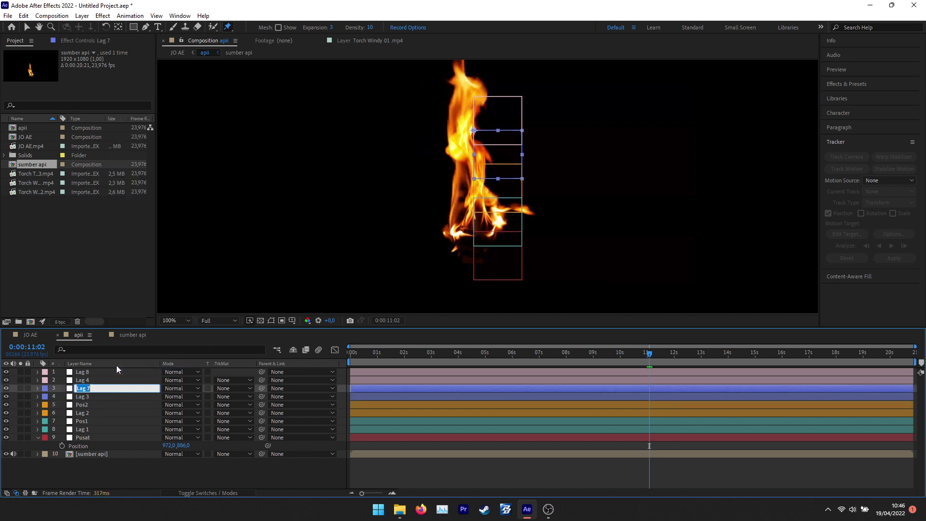
type("Pos3")
left_click(87, 373)
right_click(86, 373)
left_click(116, 355)
type("Pos")
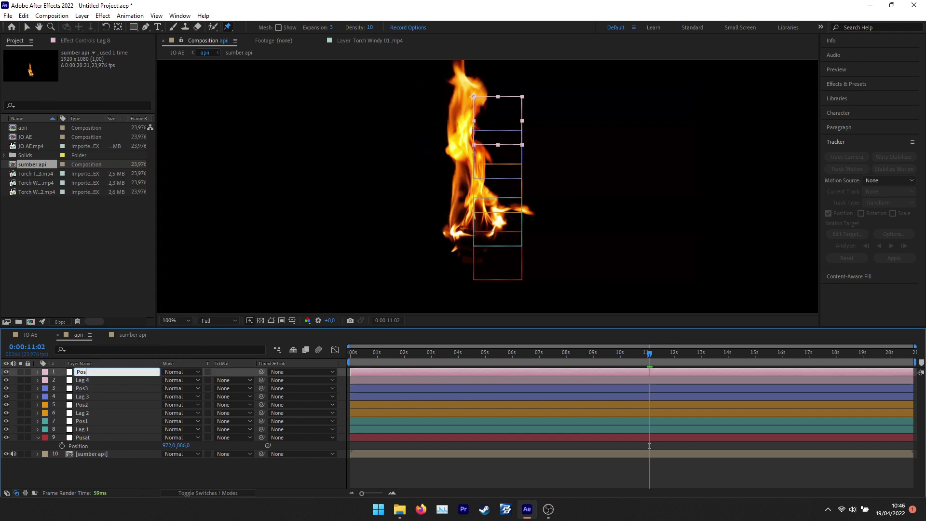
type("4")
left_click(145, 475)
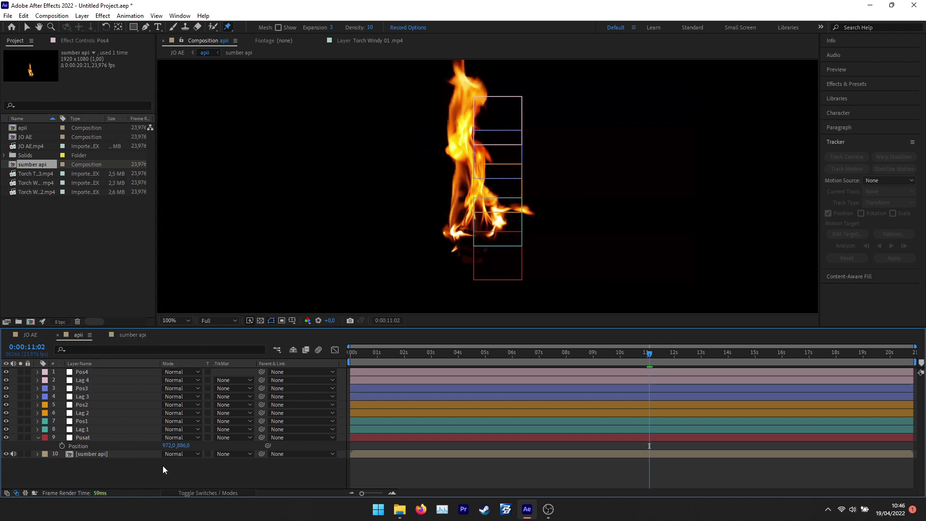
Show the Position properties of all nulls from Pos4 to Pusat.
left_click(101, 373)
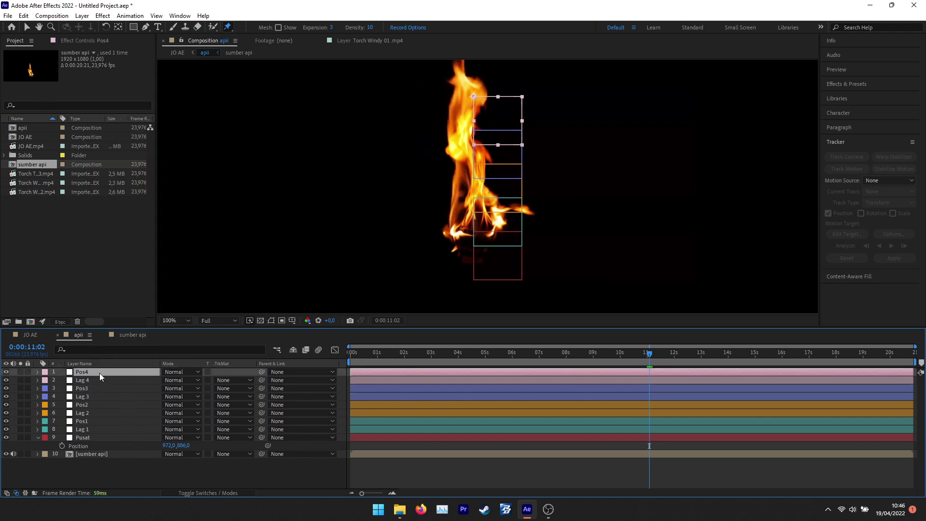
left_click(91, 437, "shift")
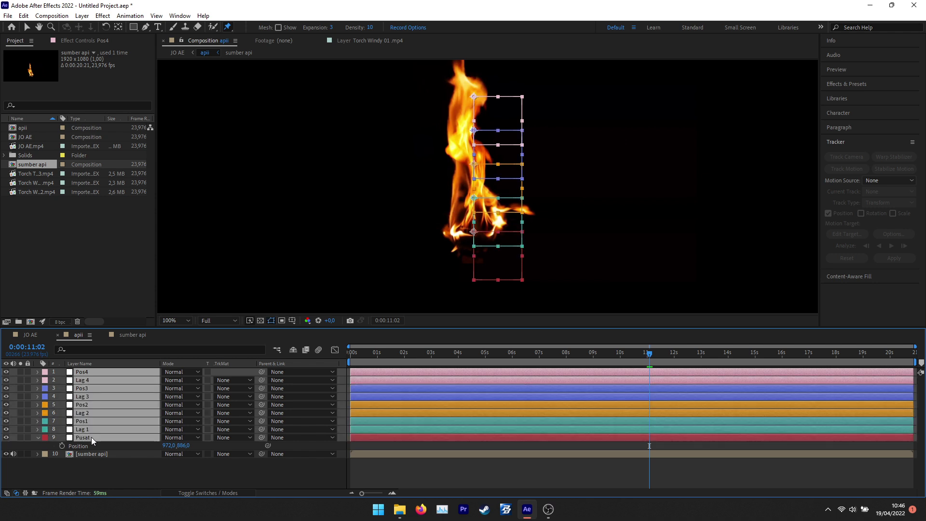
key("p")
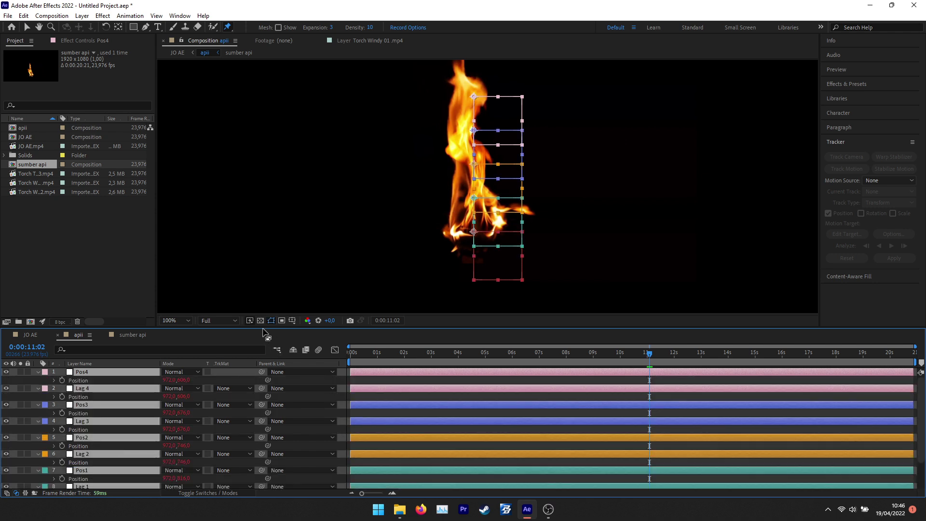
left_click_drag(260, 328, 258, 199)
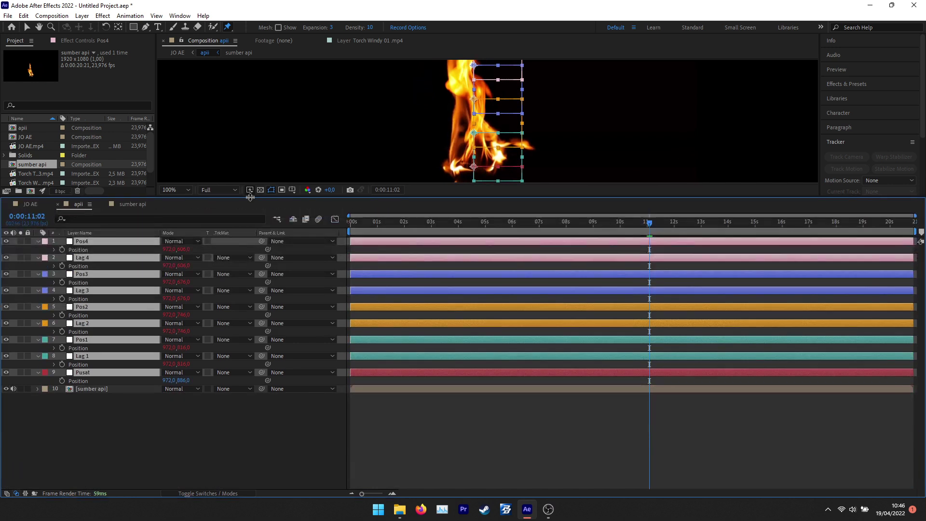
Reveal the Position expressions of the Pos1 to Pos4 and Lag 1 to Lag 4 nulls.
left_click(78, 250)
type("thisComp.layer(\"Lag 3\").transform.position-[0,70]")
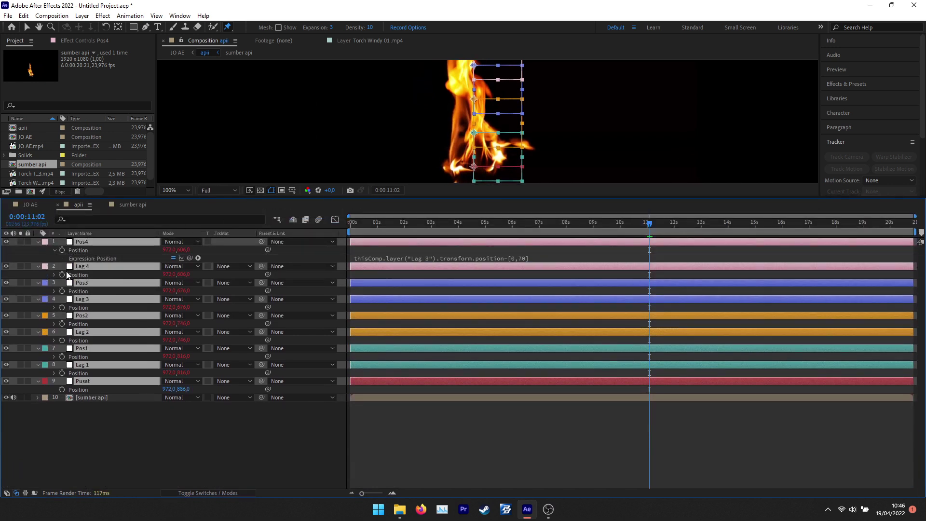
left_click(56, 275)
type("thisComp.layer(\"Lag 3\").transform.position-[0,70]")
left_click(54, 310)
type("thisComp.layer(\"Lag 2\").transform.position-[0,70]")
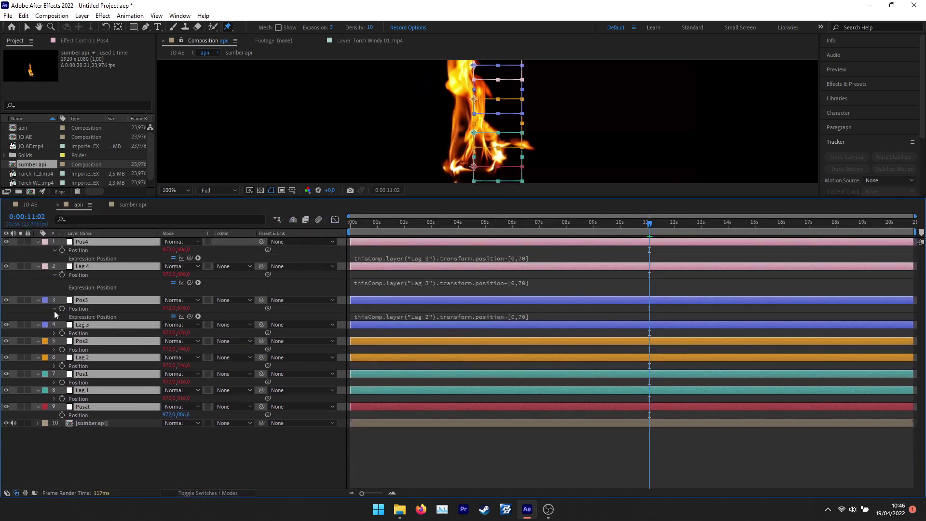
left_click(53, 333)
type("thisComp.layer(\"Lag 2\").transform.position-[0,70]")
left_click(56, 366)
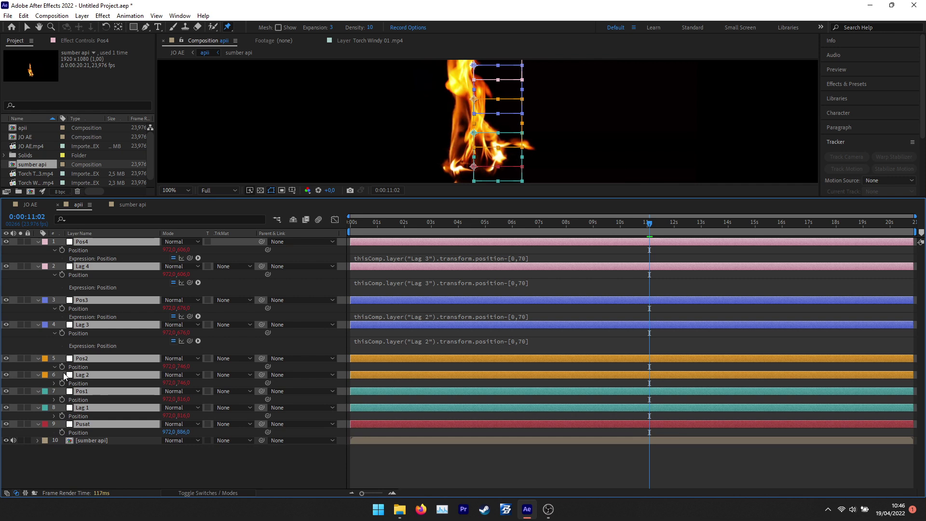
key("ctrl+v")
left_click(53, 392)
key("ctrl+v")
left_click(53, 425)
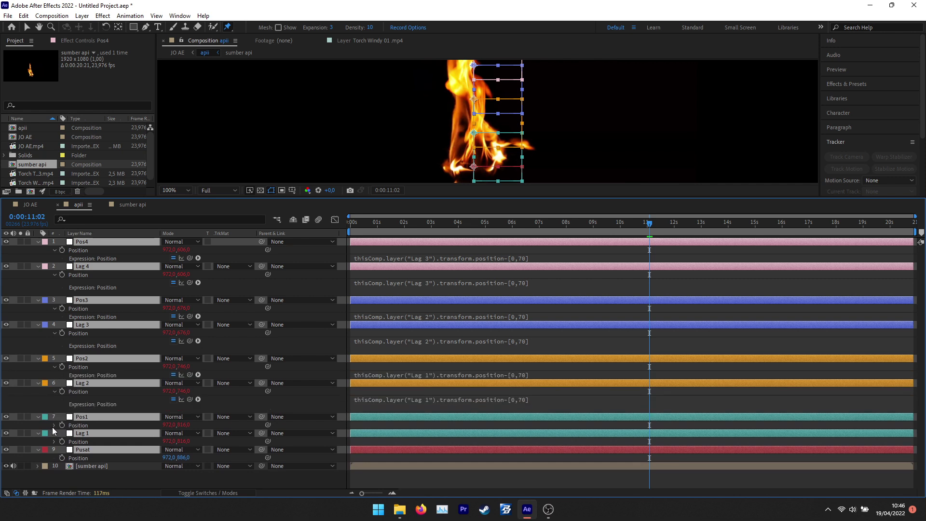
type("thisComp.layer(\"Pusat\").transform.position-[0,70]")
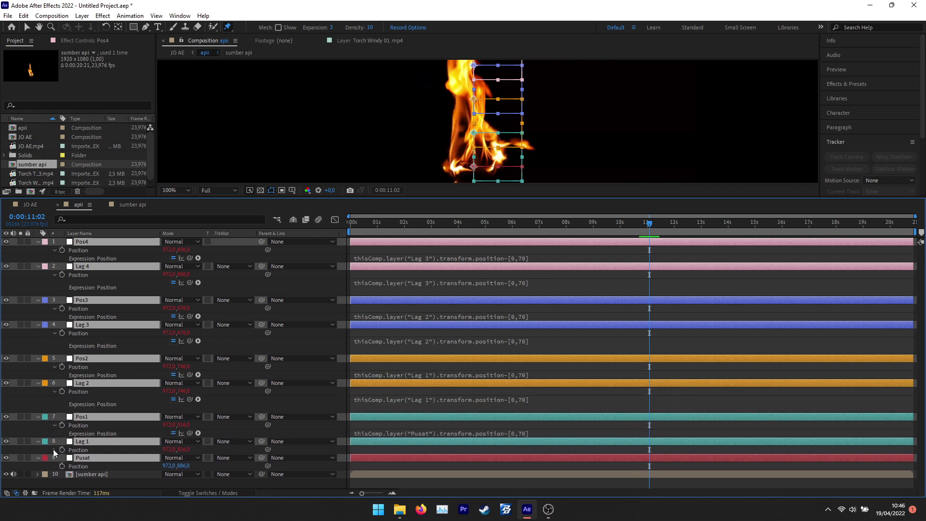
left_click(54, 449)
type("thisComp.layer(\"Pusat\").transform.position-[0,70]")
left_click_drag(247, 196, 247, 125)
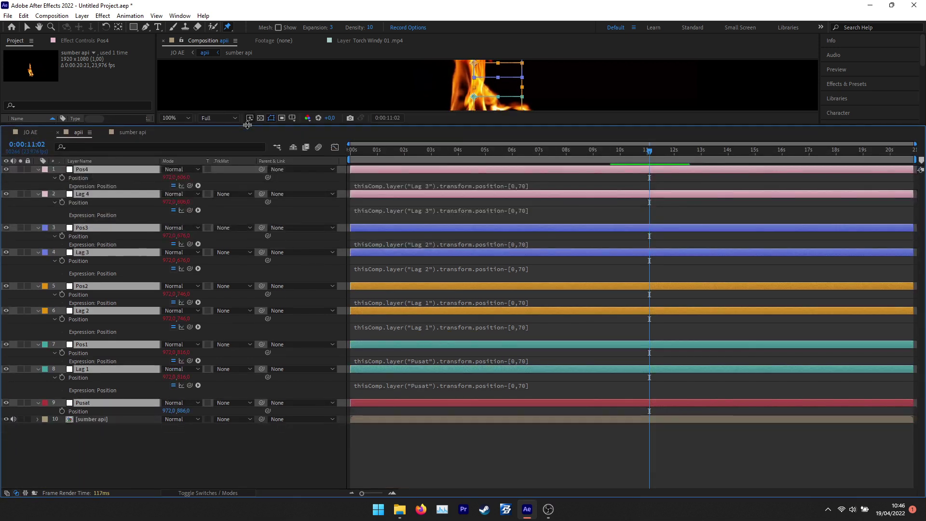
left_click(179, 444)
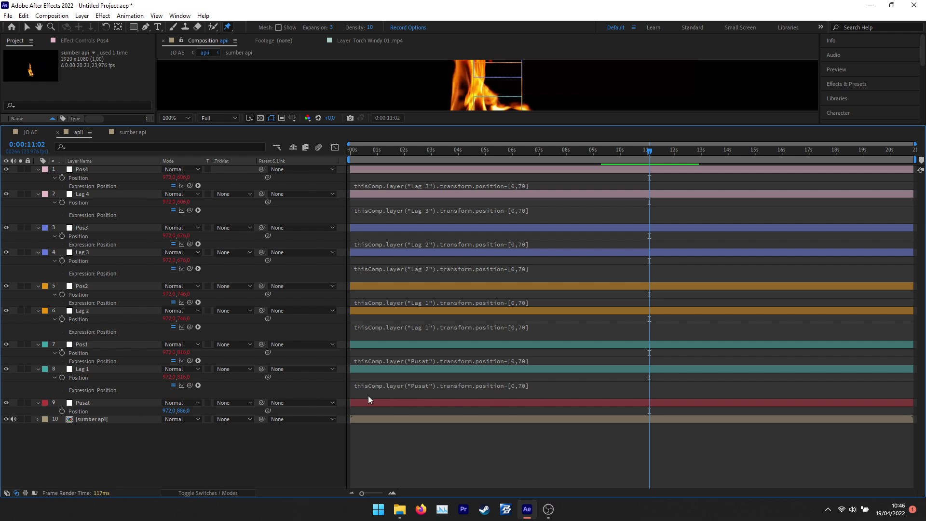
Link the Position expressions of the Lag 1 to Lag 4 nulls to the Positions of Pos1 to Pos4, matching the numbers.
left_click(87, 370)
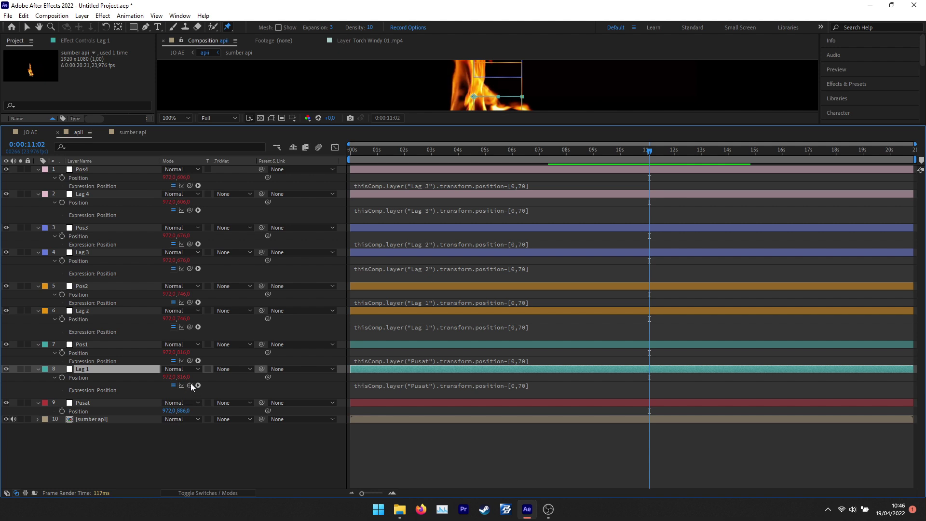
left_click_drag(189, 385, 90, 352)
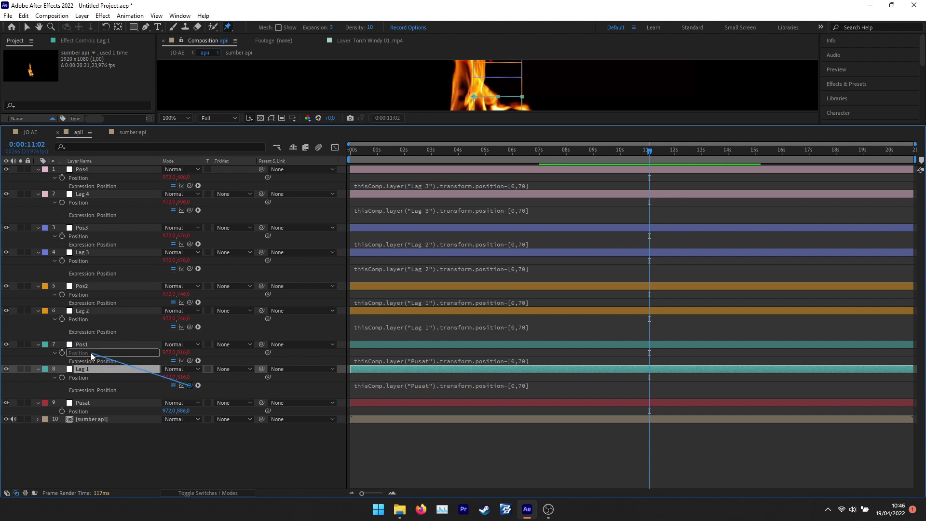
left_click_drag(91, 352, 90, 352)
left_click_drag(190, 328, 83, 295)
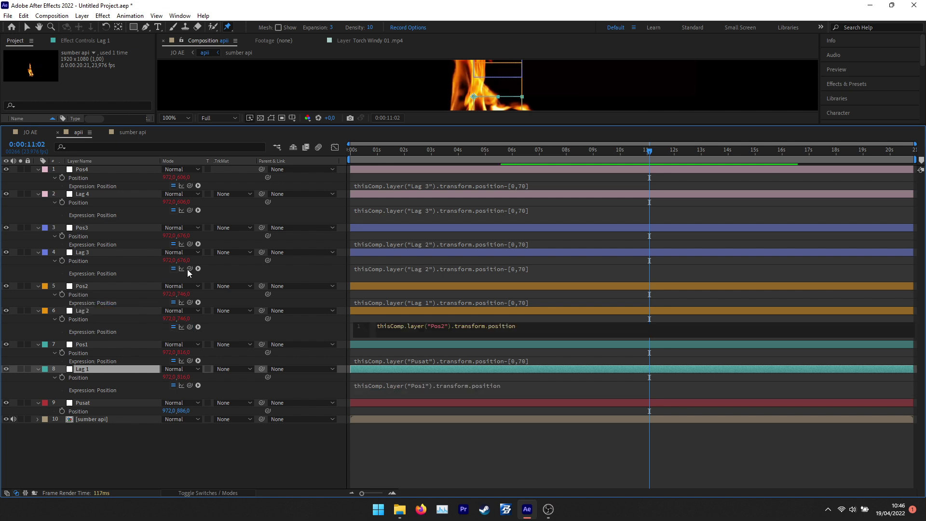
left_click_drag(190, 269, 84, 238)
left_click_drag(190, 211, 91, 180)
left_click(294, 478)
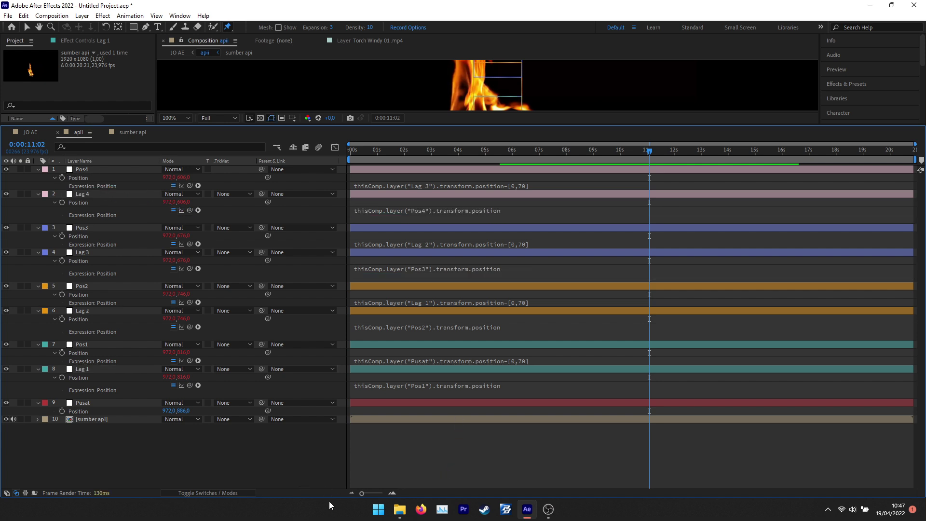
Append .valueAtTime(time-.1) to the Position expression of the Lag 1 null.
left_click(88, 370)
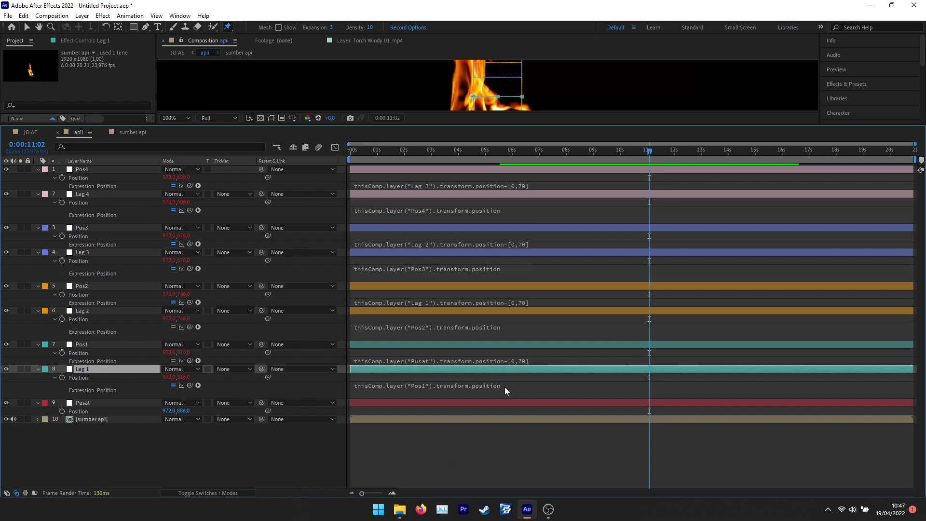
left_click(505, 387)
left_click(524, 385)
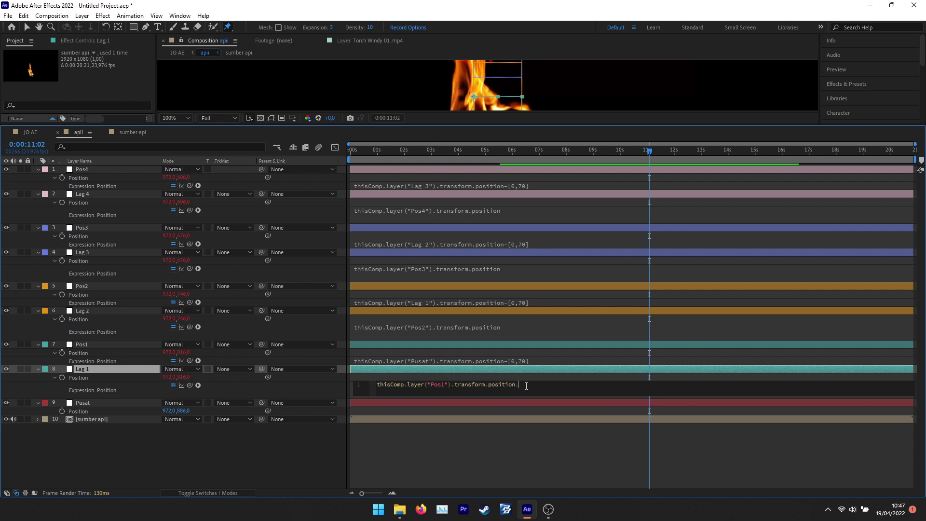
type(".value")
left_click(548, 438)
type("time")
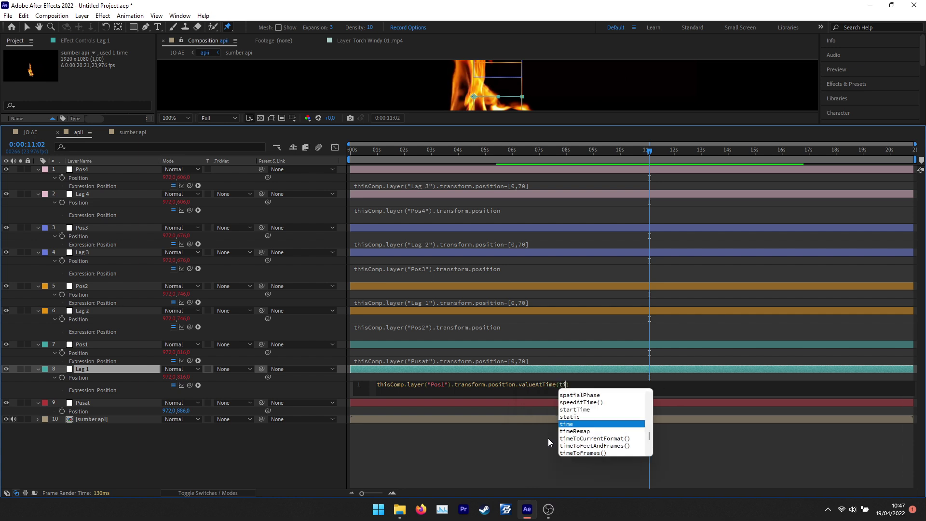
type("-.")
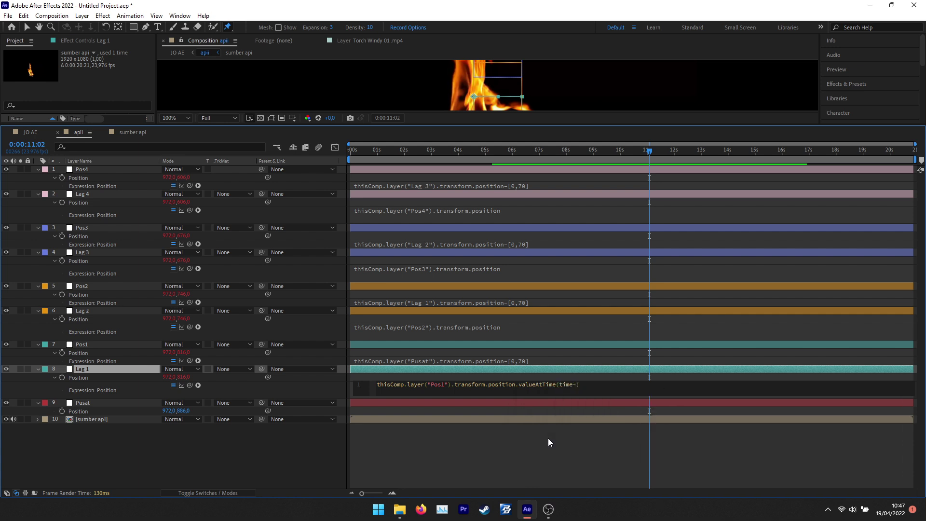
type("1")
left_click(556, 459)
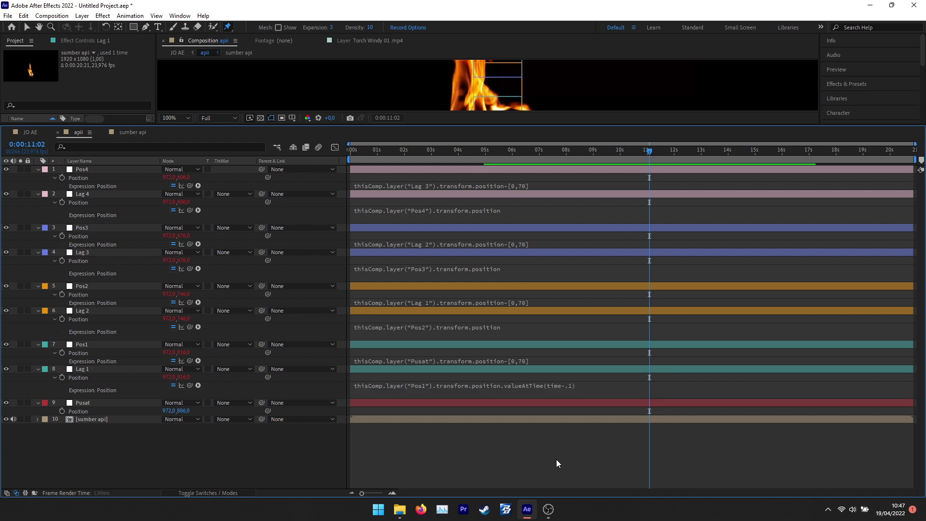
Copy the valueAtTime part of Lag 1's expression onto Lag 2's Position expression, with the delay set to time-.18.
left_click(520, 389)
left_click(585, 384)
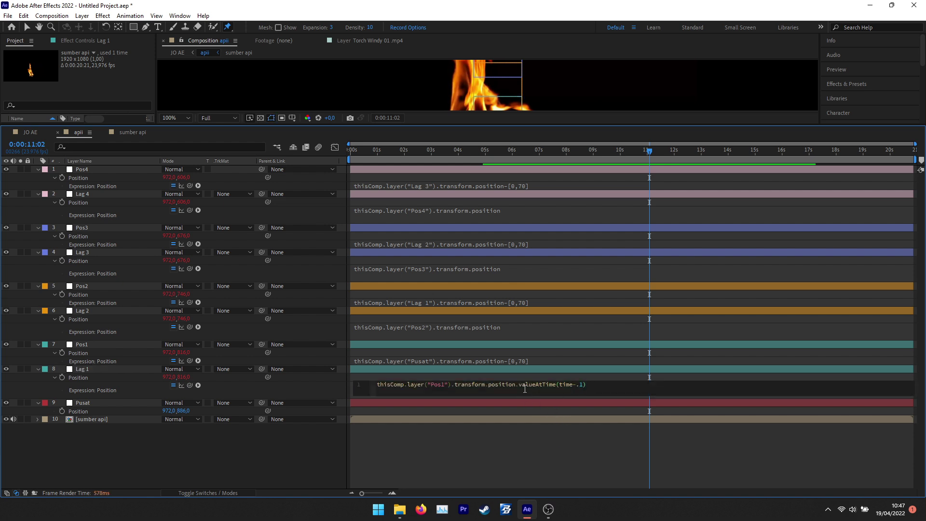
left_click(515, 385, "shift")
key("ctrl+c")
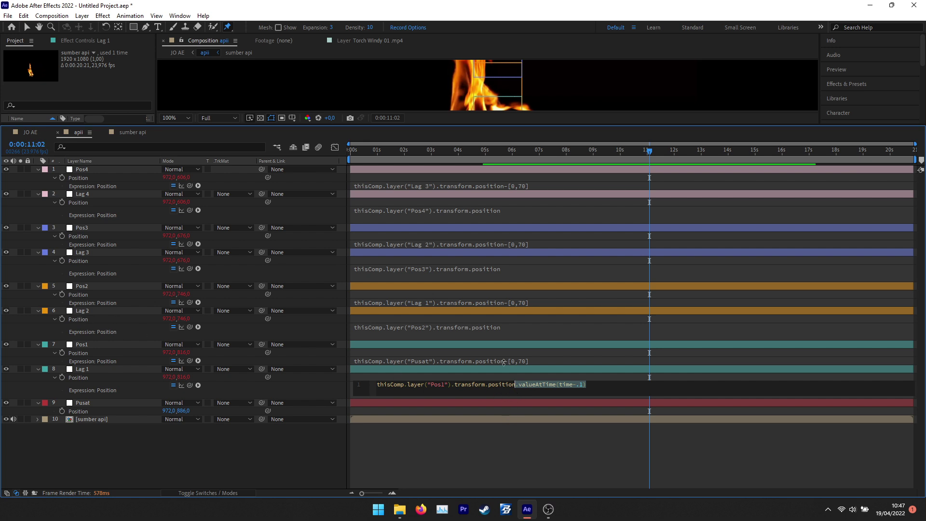
left_click(507, 329)
left_click(521, 327)
key("ctrl+v")
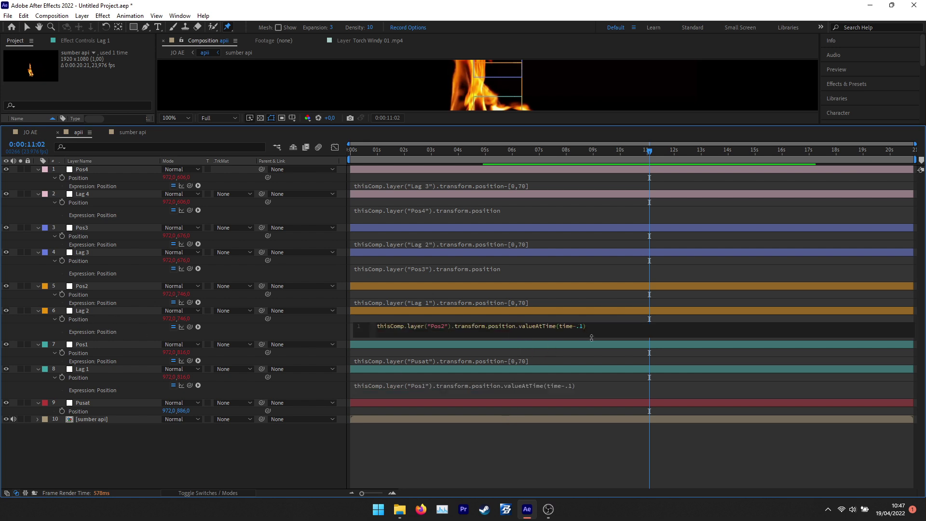
type("8")
Append .valueAtTime(time-.24) to the Position expression of the Lag 3 null.
left_click(516, 272)
left_click(524, 268)
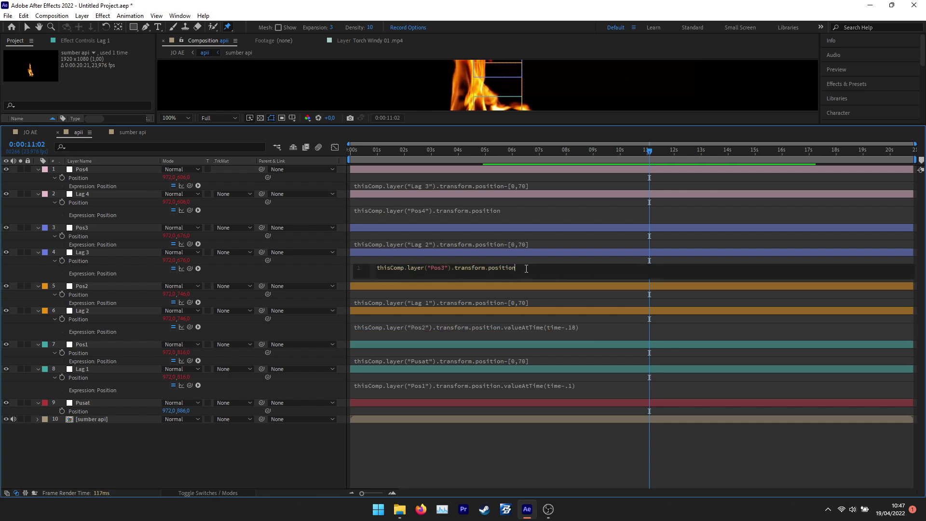
type(".valueAtTime(time-.124")
Append .valueAtTime(time-.30) to the Position expression of the Lag 4 null.
left_click(509, 213)
left_click(525, 211)
key("ctrl+v")
left_click(582, 211)
key("BackSpace")
type("30")
left_click(264, 456)
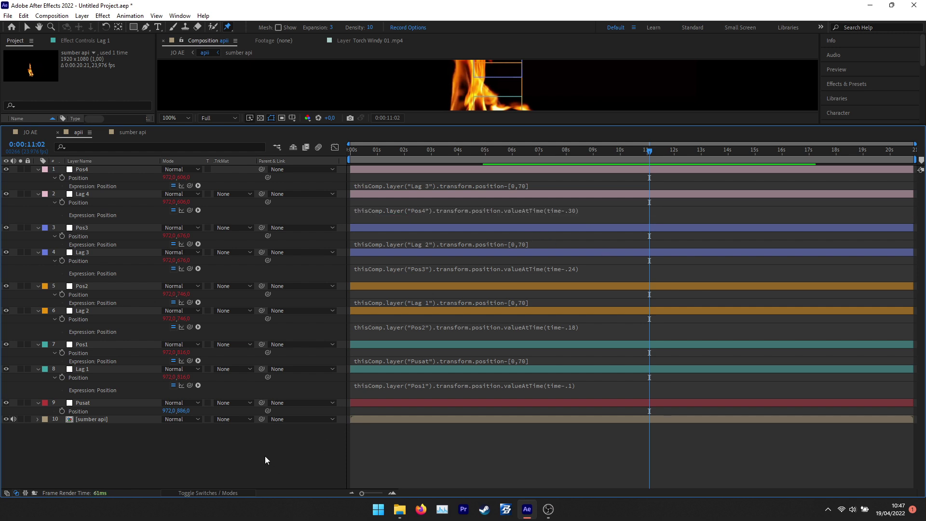
Collapse the expanded properties of all layers in the apii composition and enlarge the composition preview.
left_click_drag(296, 122, 299, 152)
key("u")
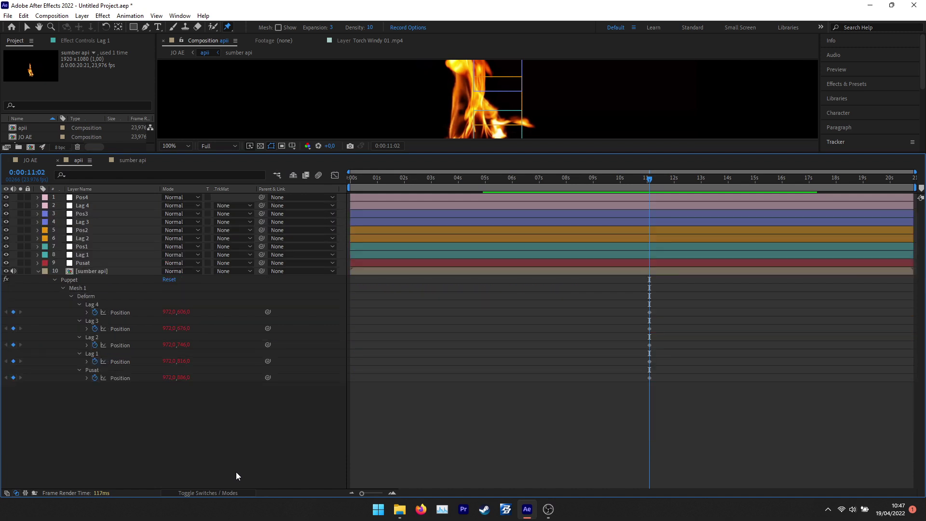
key("u")
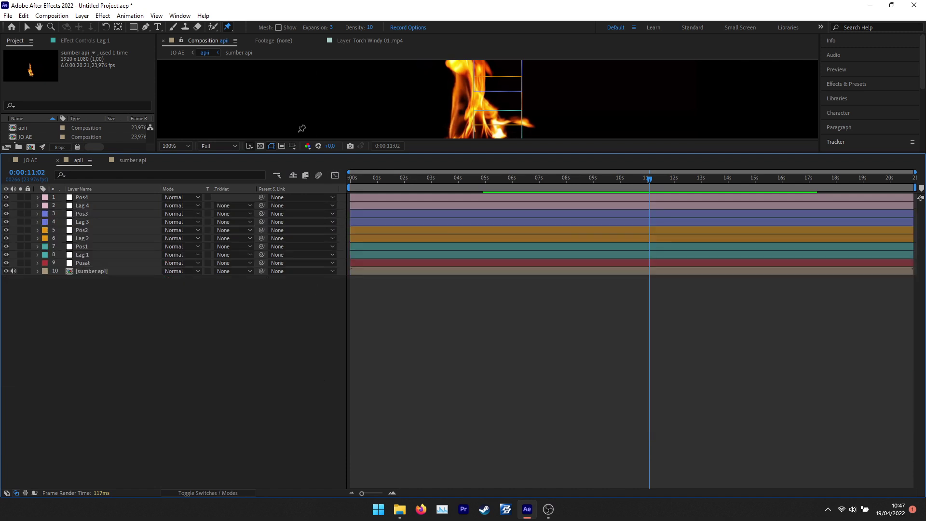
left_click_drag(295, 152, 294, 330)
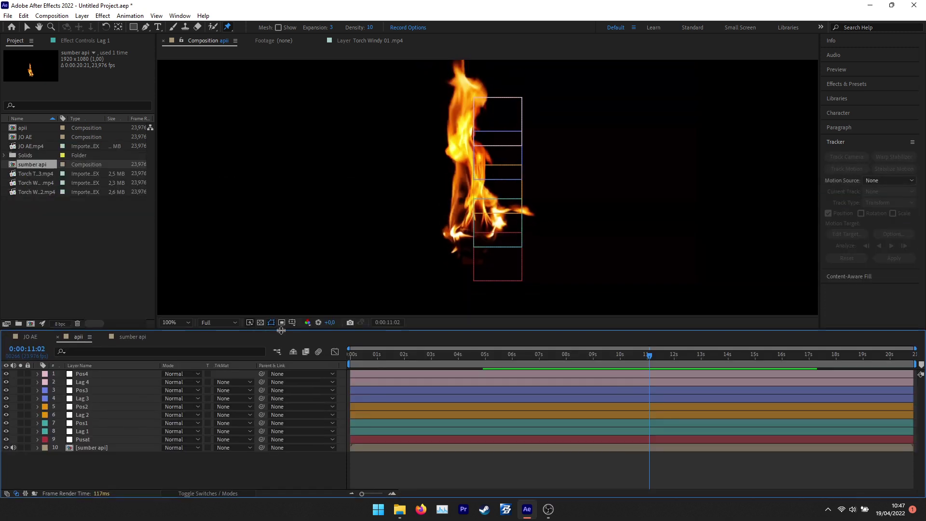
Switch to the Selection tool and show the Position property of the Pusat null.
left_click(27, 26)
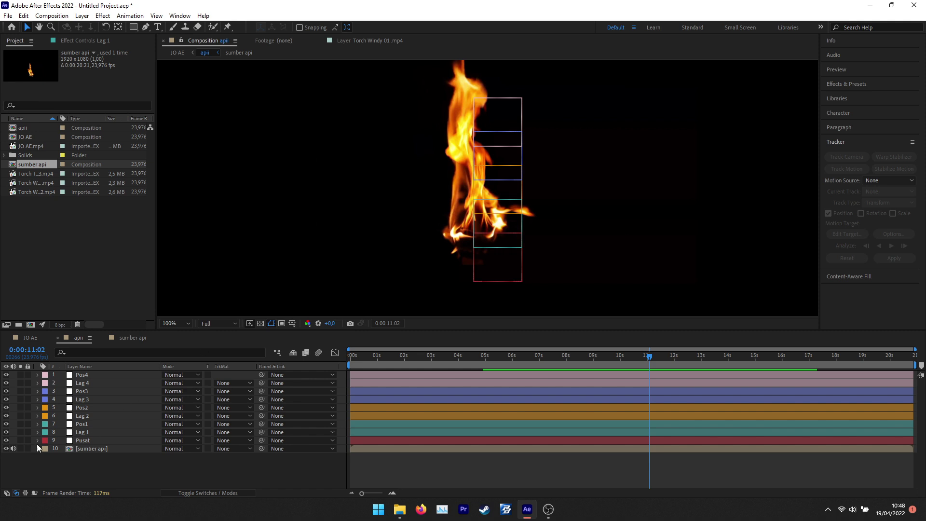
left_click(87, 438)
key("p")
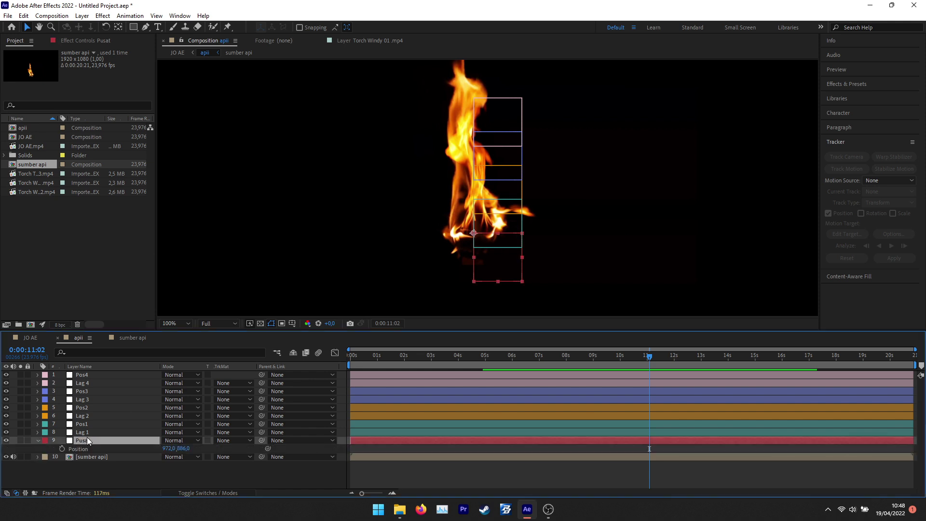
left_click_drag(172, 448, 205, 484)
left_click_drag(143, 331, 137, 230)
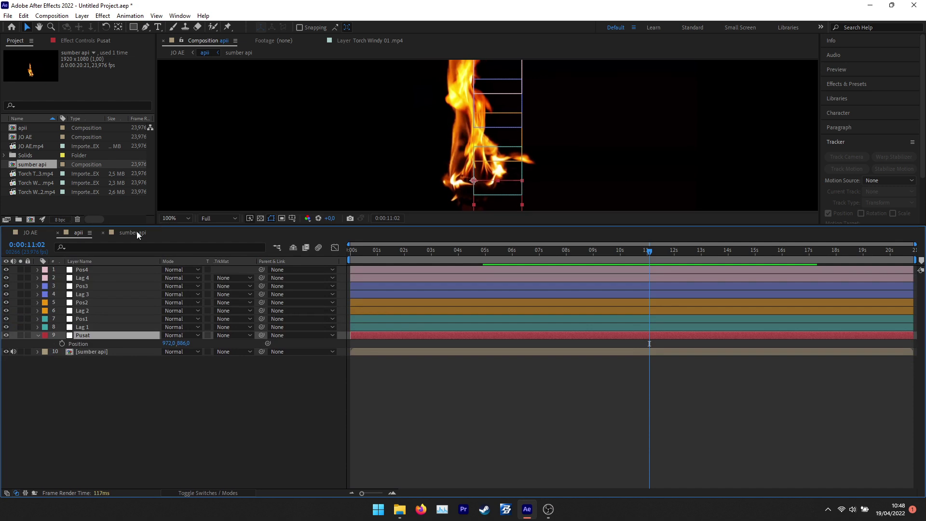
Check the fire against the footage in JO AE at 0:04:15:10, and open the sumber api composition.
left_click(35, 235)
left_click_drag(556, 251, 557, 251)
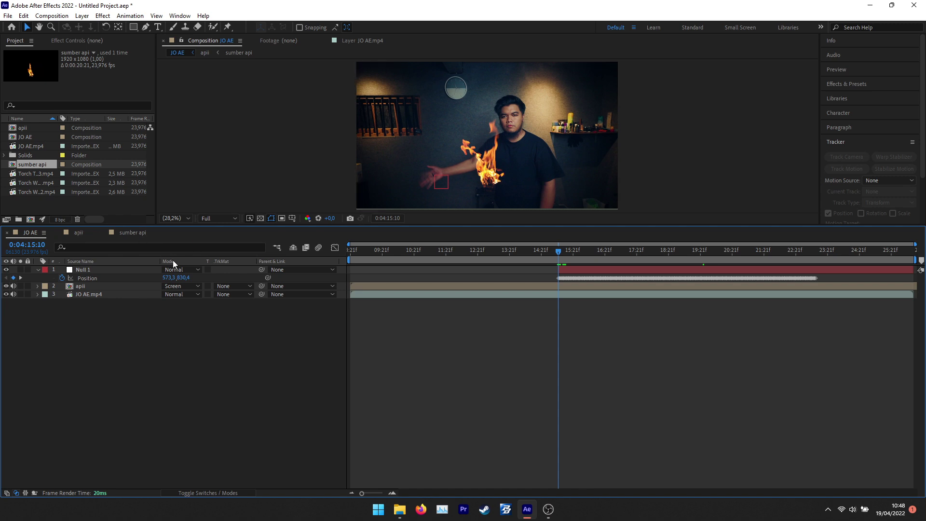
left_click(135, 236)
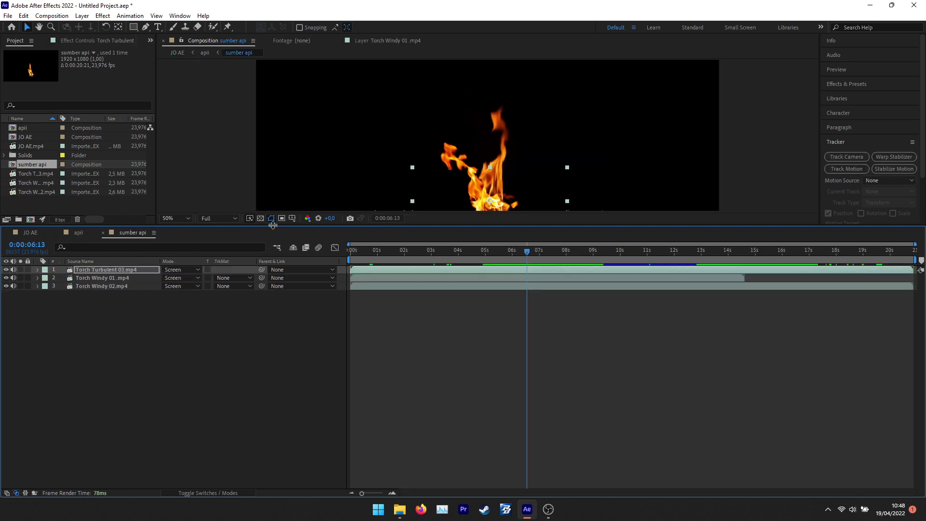
left_click_drag(273, 226, 272, 366)
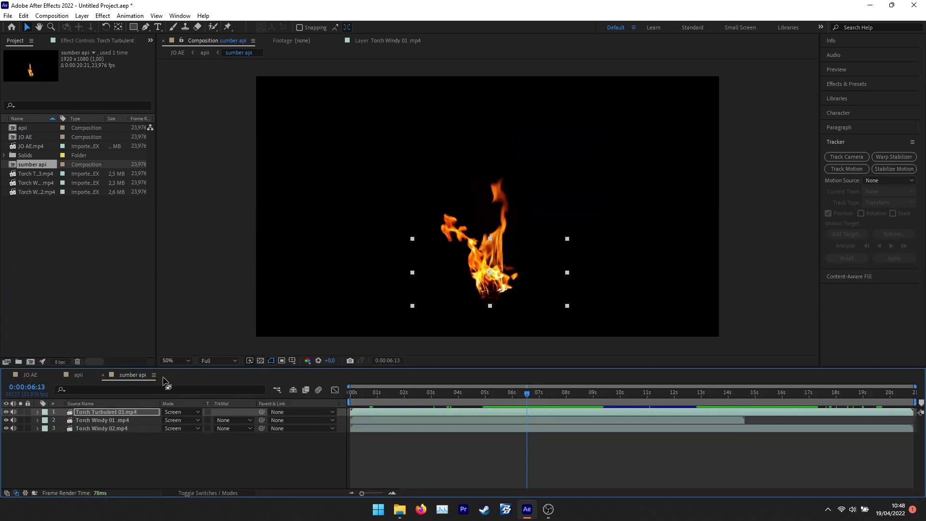
Scale down the Torch Turbulent 03.mp4 layer and place it back at the base of the flame.
left_click(114, 435)
left_click(117, 414)
left_click_drag(530, 290, 428, 290)
left_click_drag(466, 243, 435, 248)
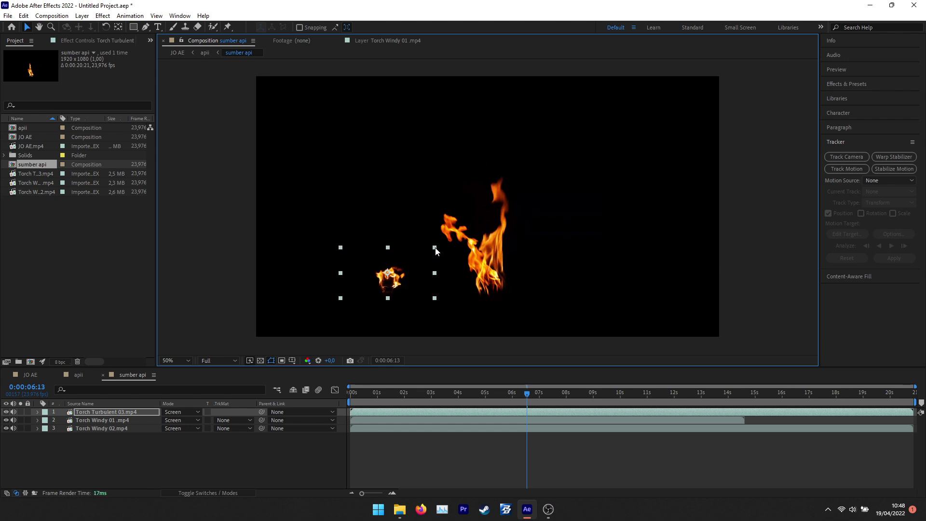
left_click_drag(419, 280, 531, 258)
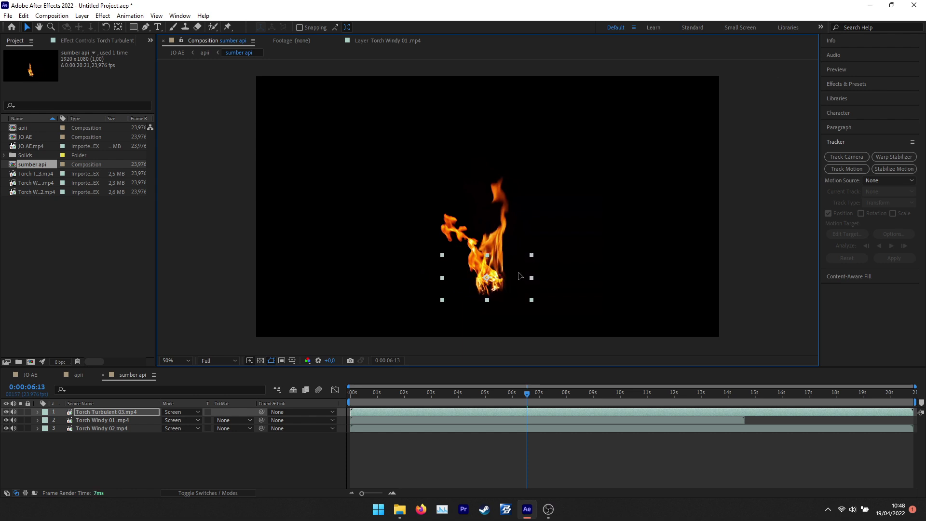
Shrink the Torch Windy 01.mp4 layer and place it over the base of the flame.
left_click(117, 422)
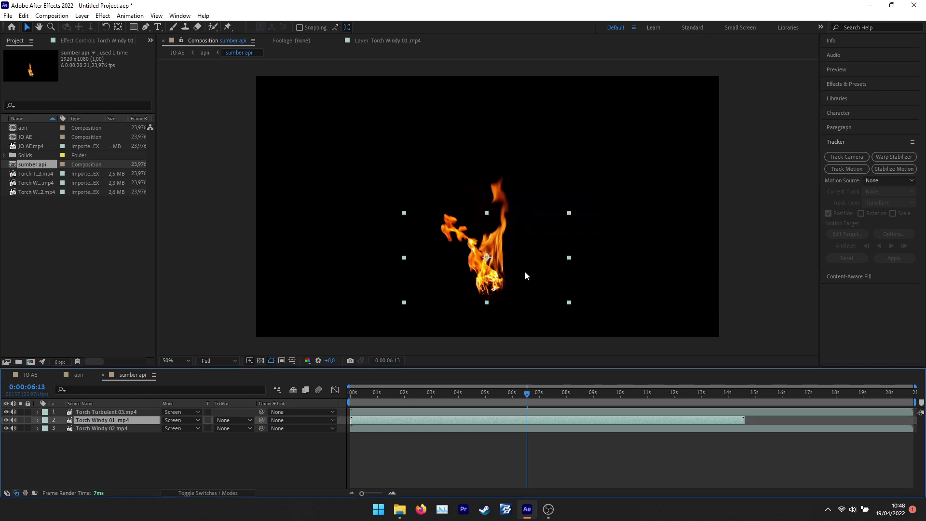
left_click_drag(538, 273, 501, 263)
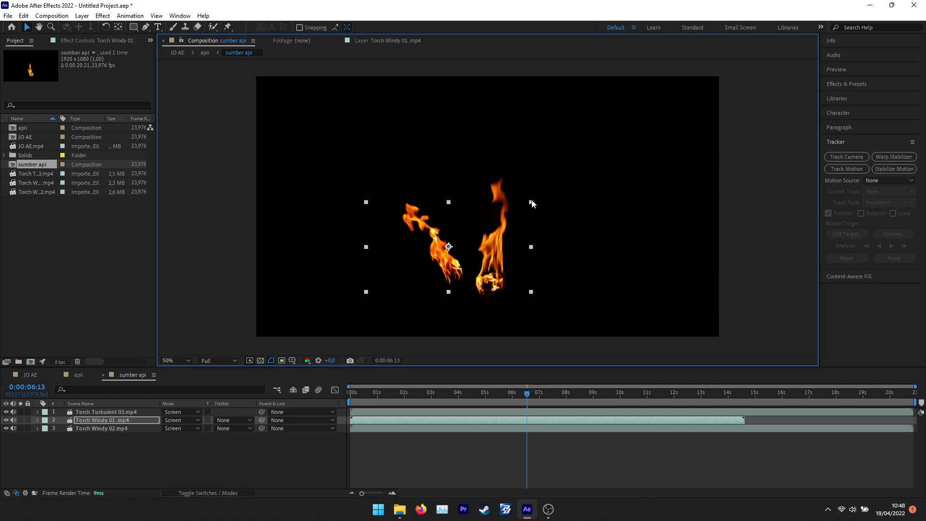
left_click_drag(530, 204, 516, 265)
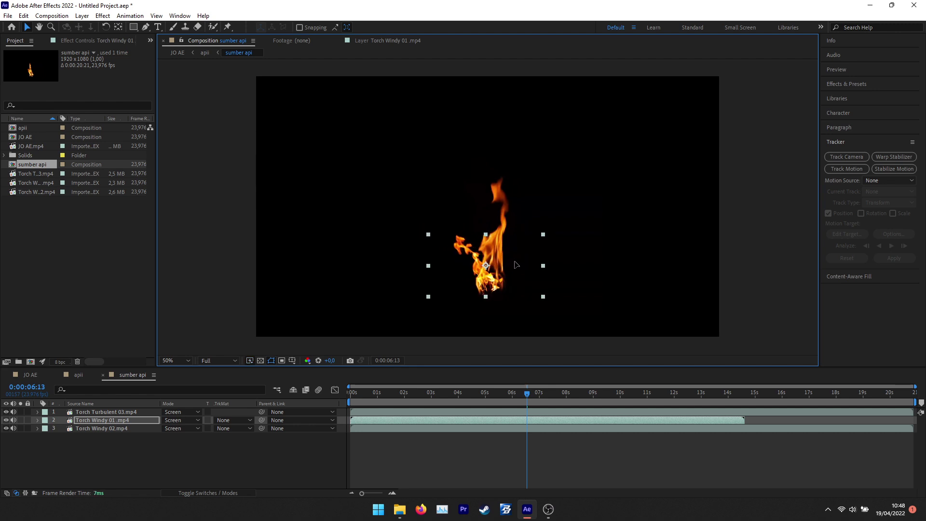
Scale down the Torch Windy 02.mp4 layer slightly and lower it onto the flame's base.
left_click(507, 209)
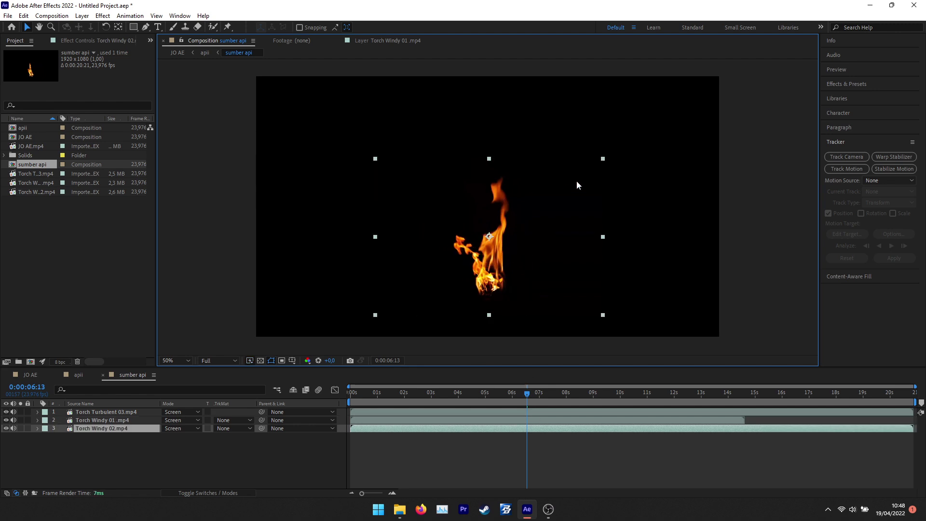
left_click_drag(603, 158, 586, 171)
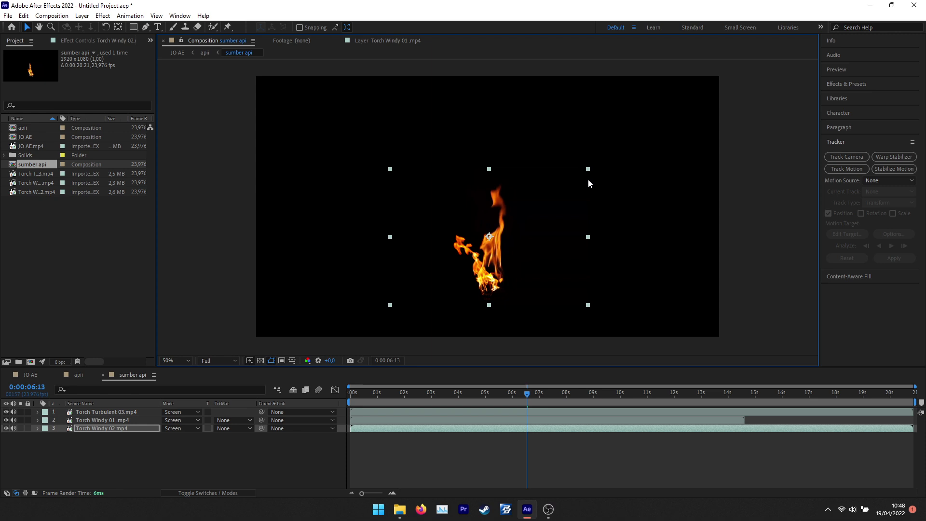
left_click_drag(556, 204, 554, 214)
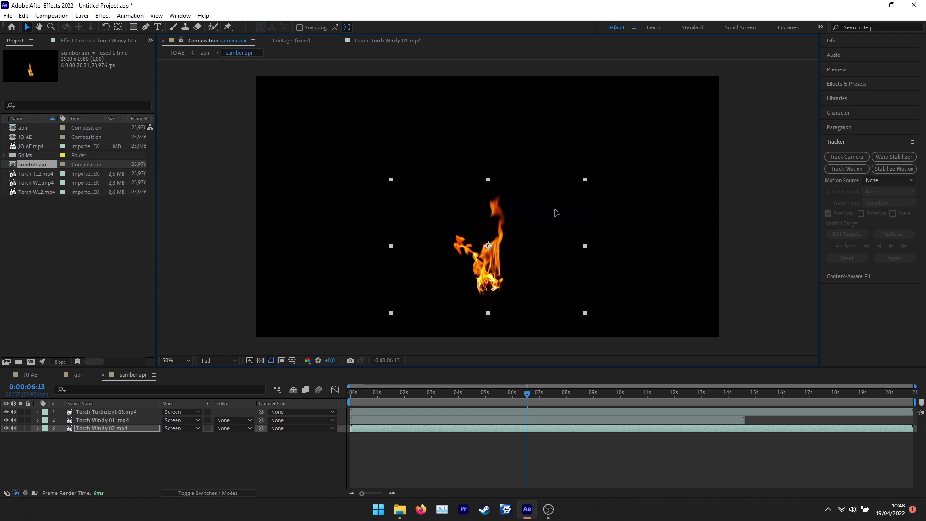
Fine-tune the Torch Windy 01.mp4 layer by shrinking it slightly and nudging it within the flame.
left_click(116, 420)
left_click(433, 238, "shift")
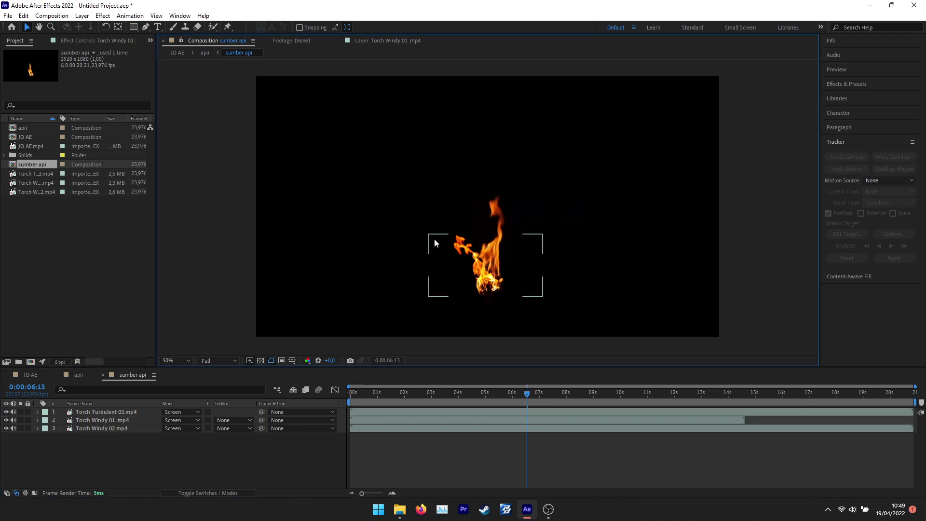
left_click(437, 248)
left_click(431, 237, "shift")
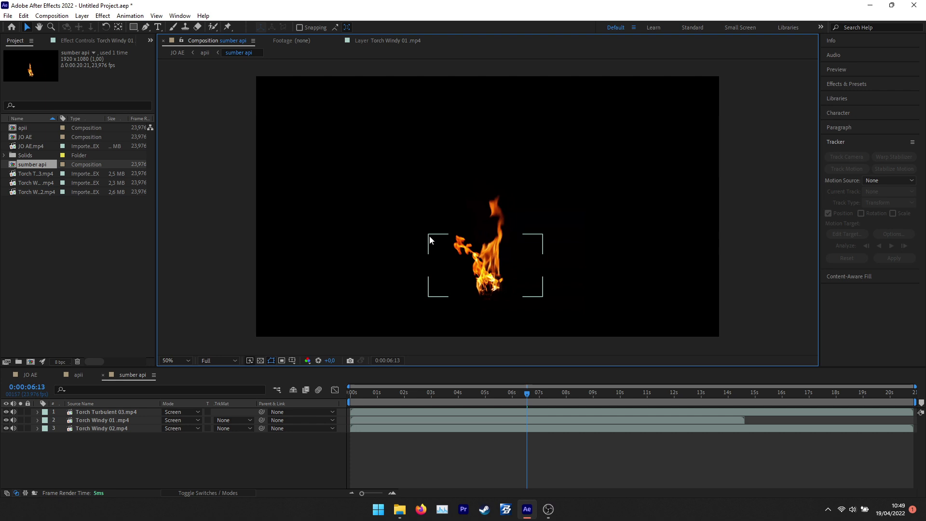
left_click(431, 236)
left_click_drag(429, 235, 432, 238)
left_click_drag(498, 262, 496, 264)
At 0:00:07:20, nudge the Torch Windy 02.mp4 layer slightly lower to align it with the flame's base.
left_click_drag(527, 392, 562, 387)
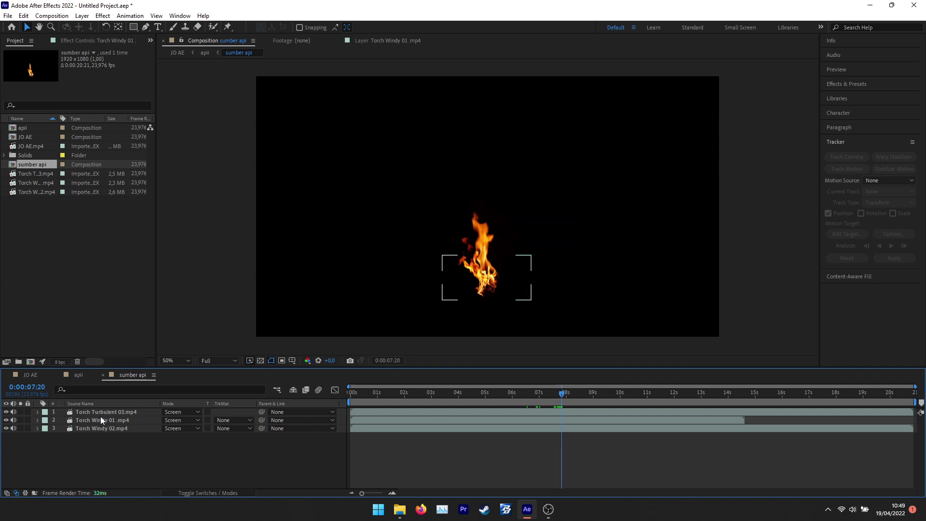
left_click(485, 262)
left_click_drag(538, 256, 536, 260)
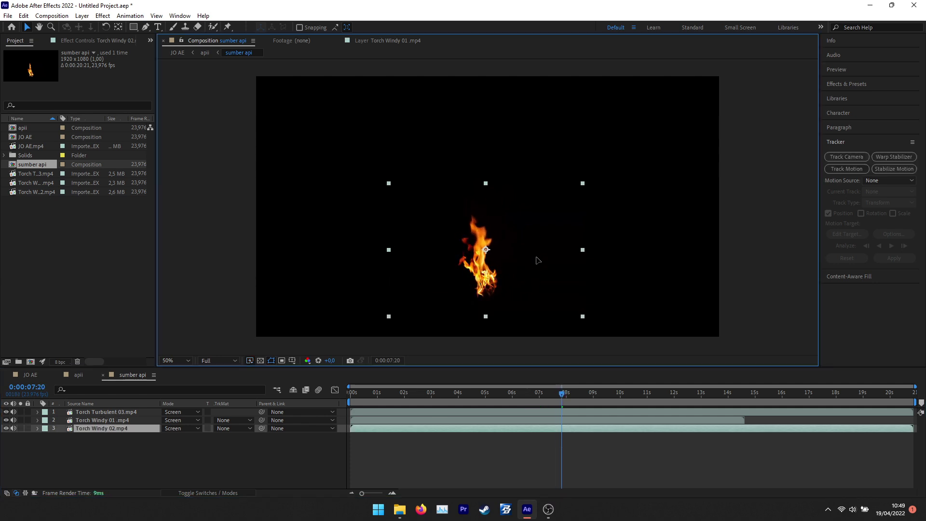
left_click(427, 464)
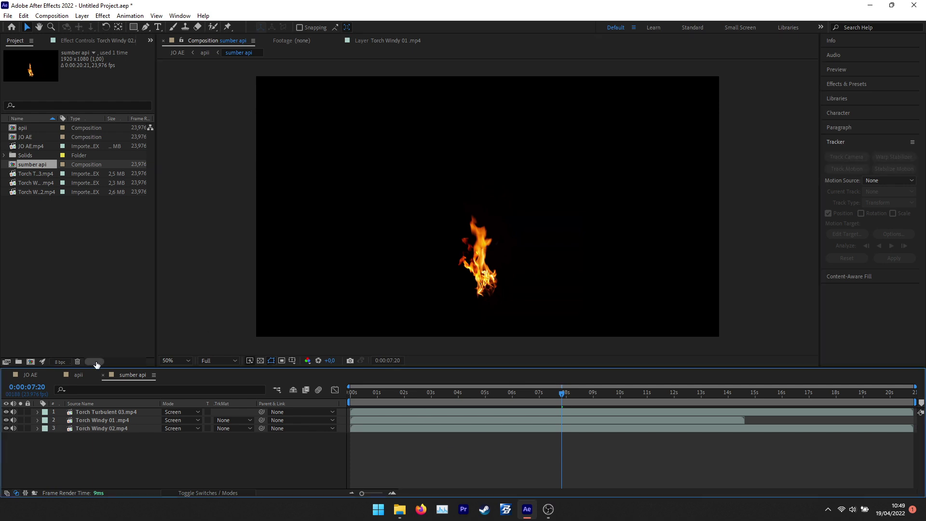
Check the resized fire over the JO AE footage and return to the apii composition with all its layers in view.
left_click(30, 375)
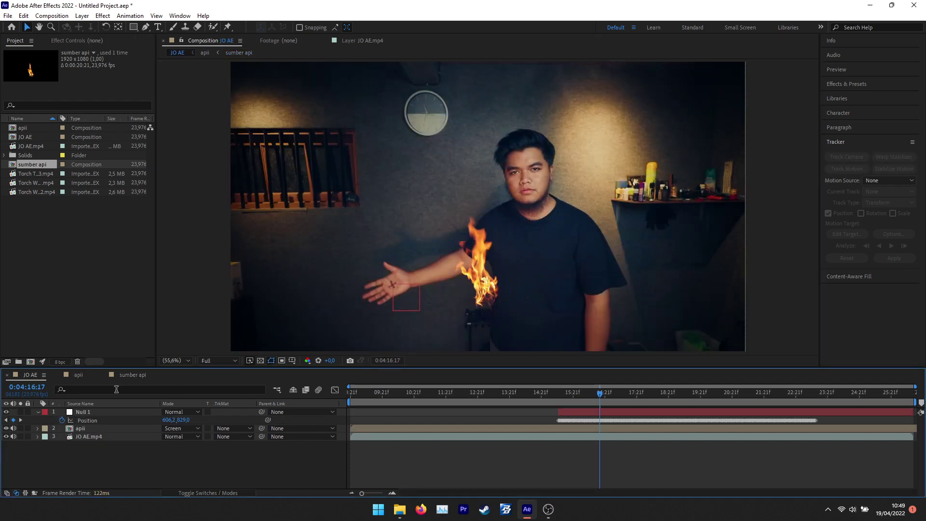
left_click(83, 375)
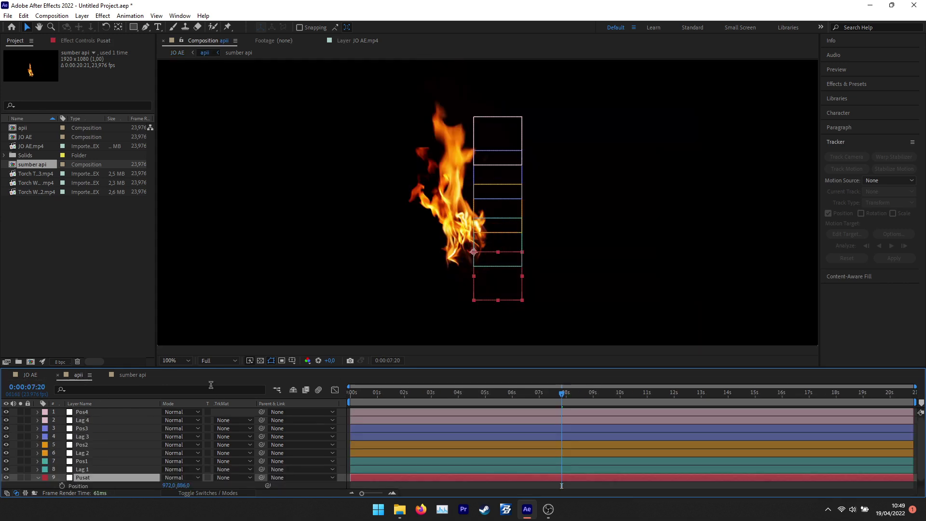
left_click_drag(209, 368, 208, 250)
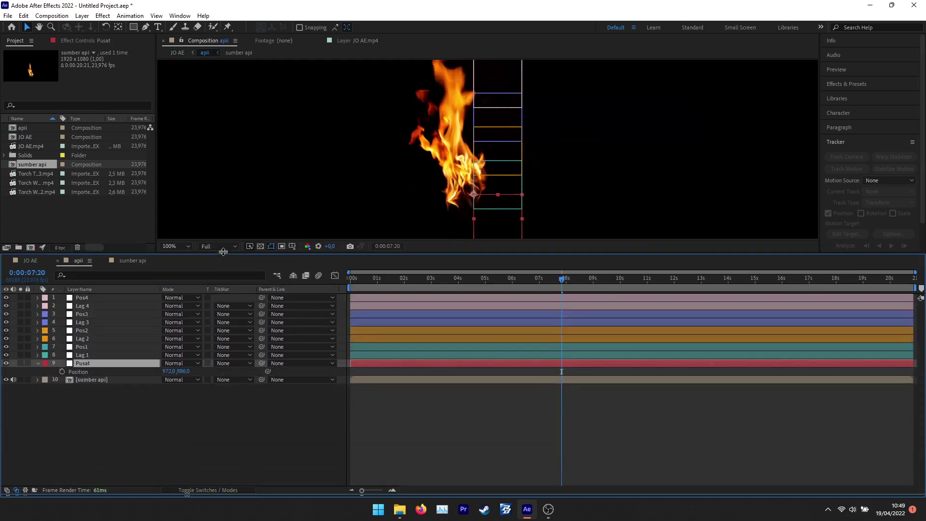
Dock the JO AE timeline above the apii timeline and move to Null 1's first Position keyframe at 0:04:15:10.
left_click(35, 257)
left_click_drag(31, 258, 211, 405)
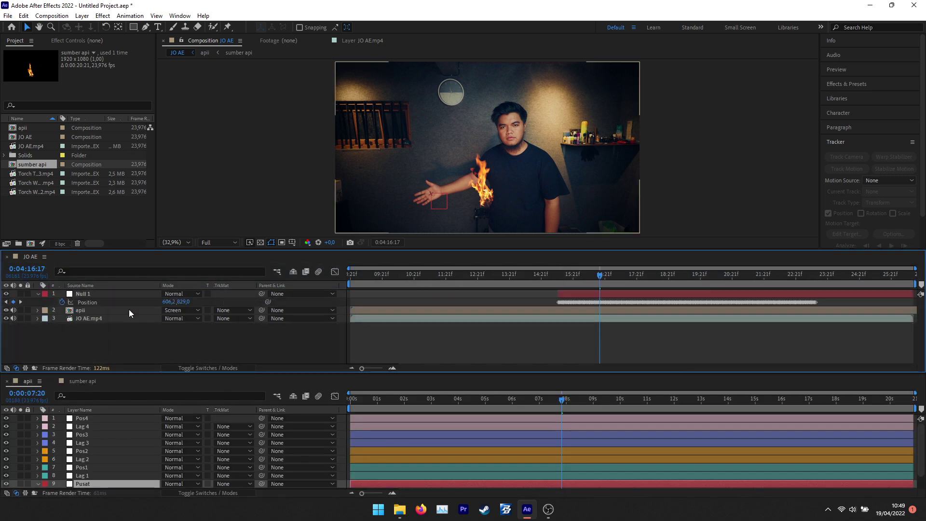
left_click(559, 274)
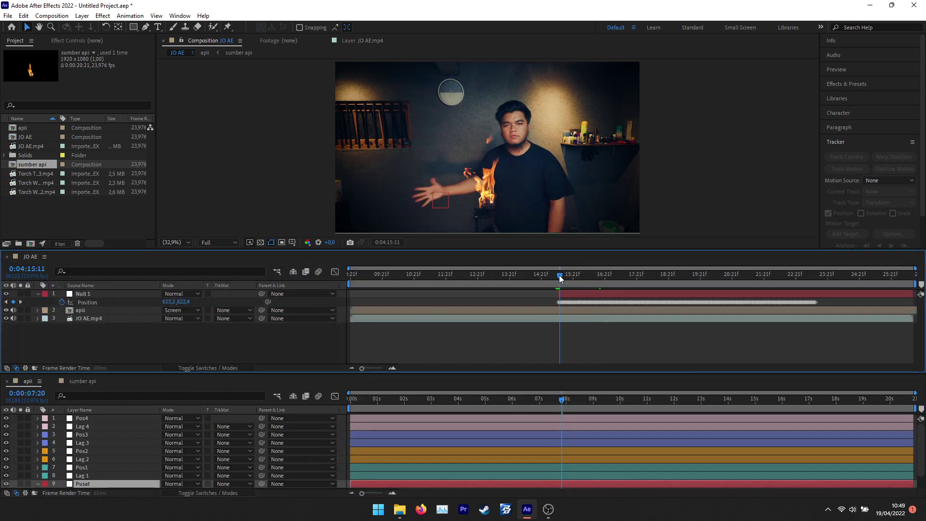
left_click_drag(559, 275, 558, 275)
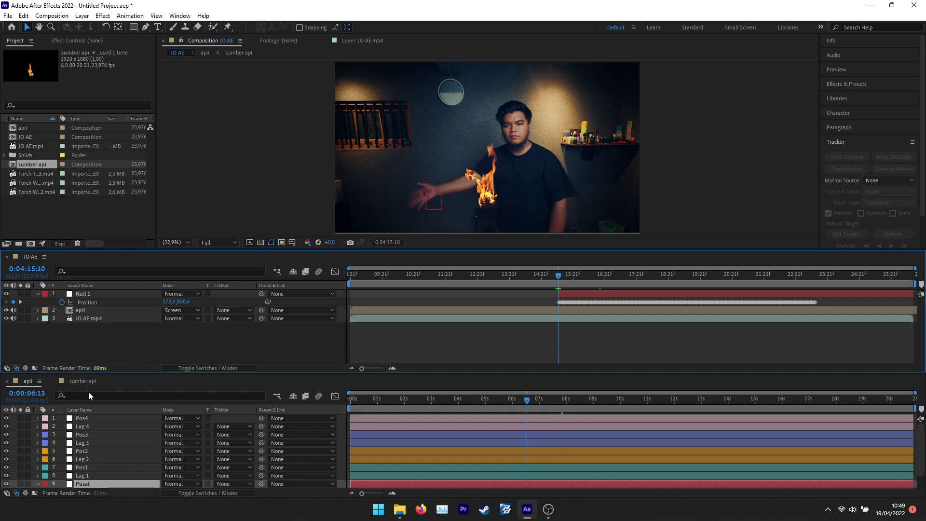
scroll(128, 462, "down", 1)
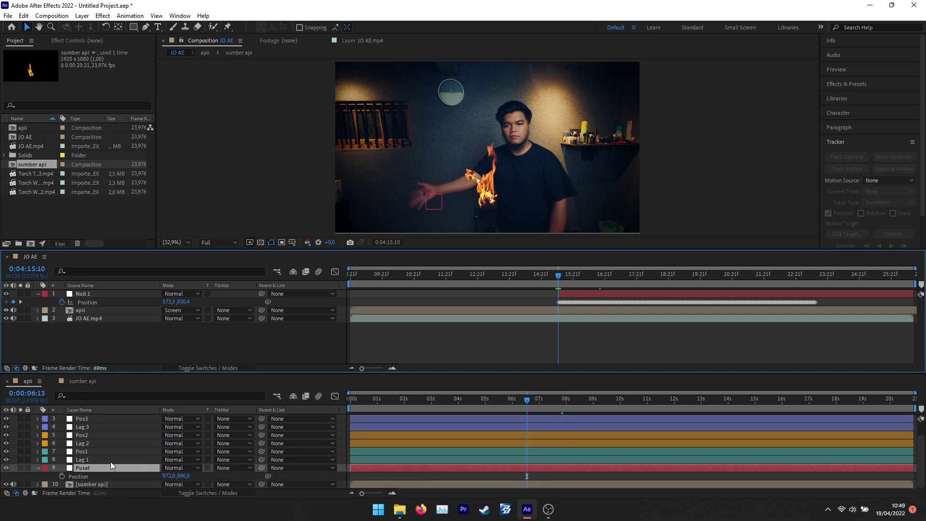
Link the Pusat null's Position through an expression to the Position of Null 1 in the JO AE composition.
left_click(27, 382)
left_click_drag(168, 476, 168, 476)
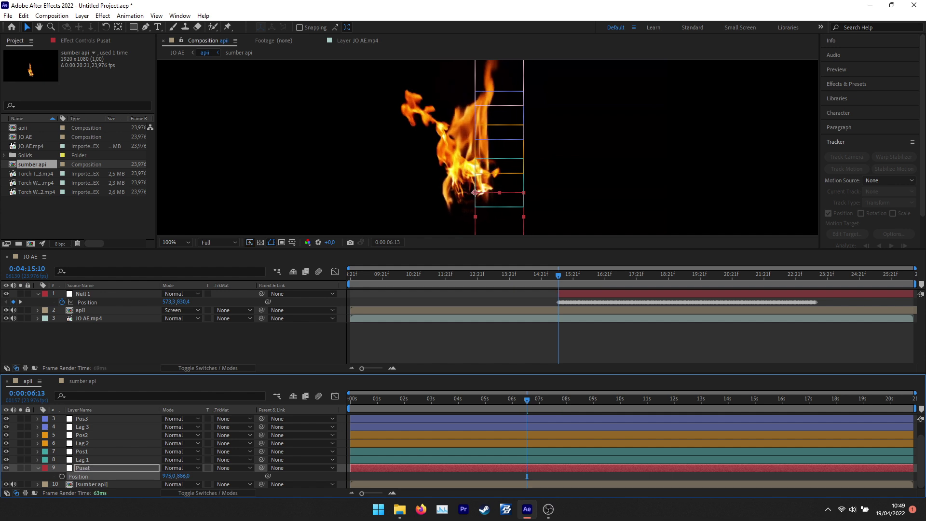
left_click(62, 476, "alt")
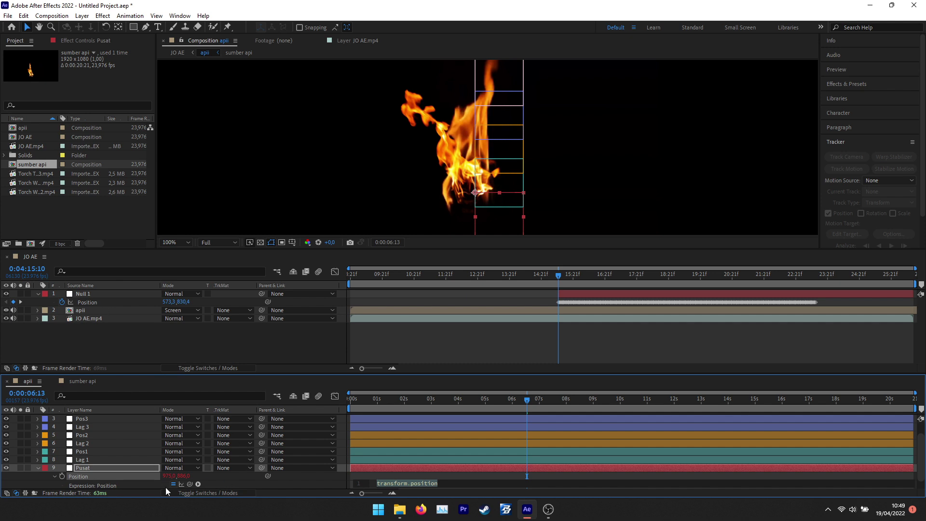
scroll(189, 484, "down", 1)
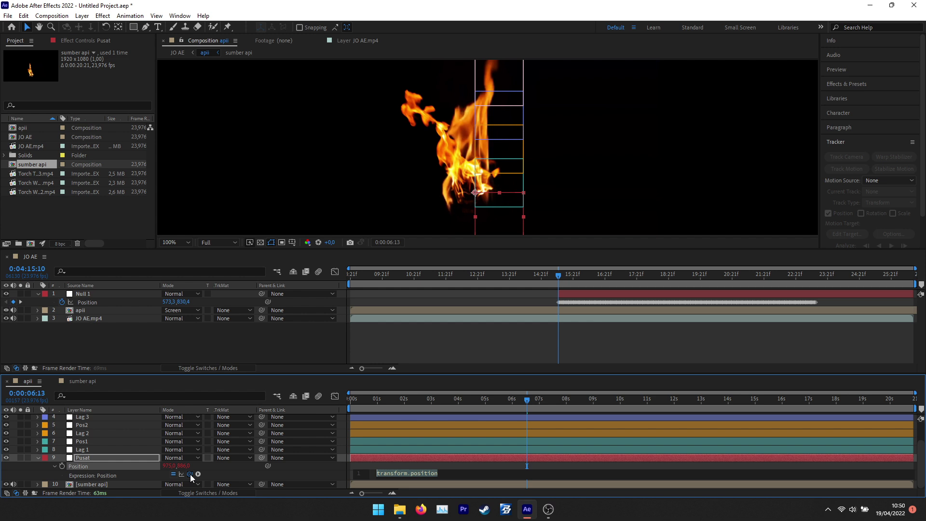
left_click_drag(190, 473, 92, 303)
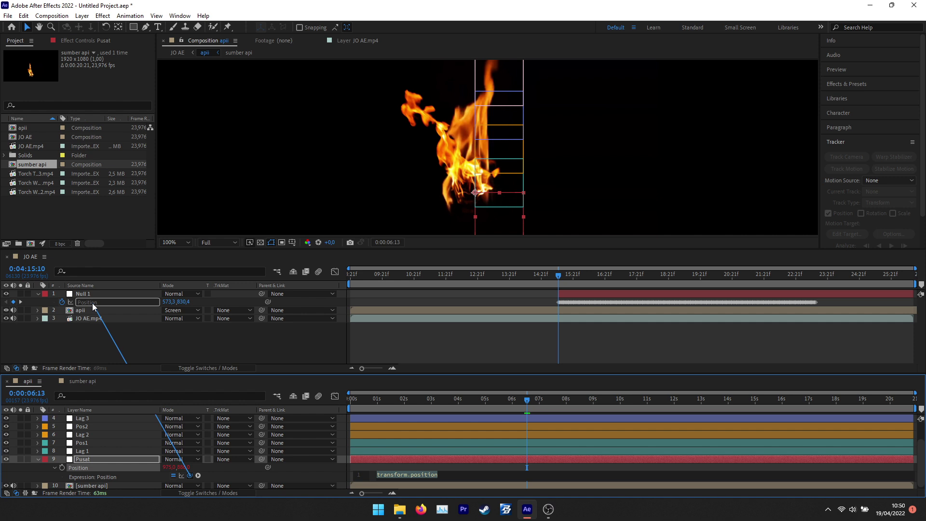
left_click_drag(92, 302, 92, 303)
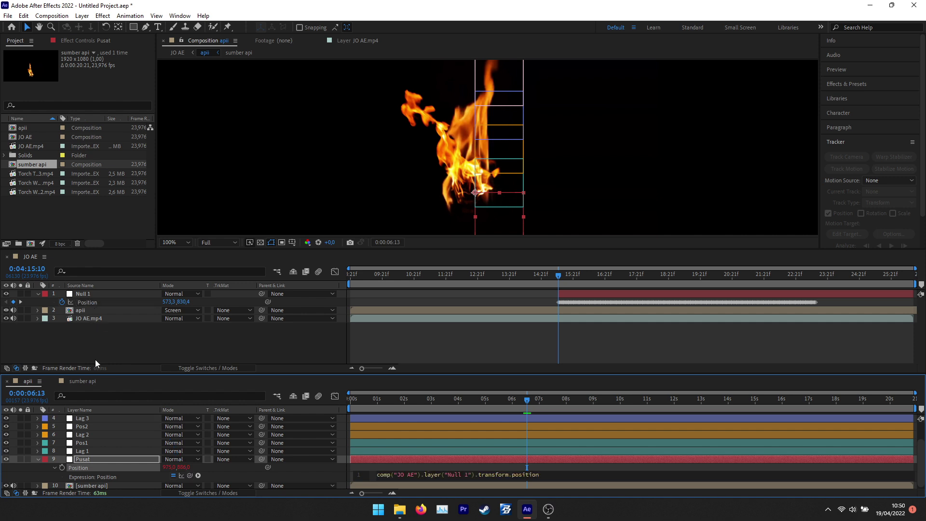
Regroup the JO AE timeline with the other composition timelines and start its work area at 0:04:15:06.
left_click(29, 255)
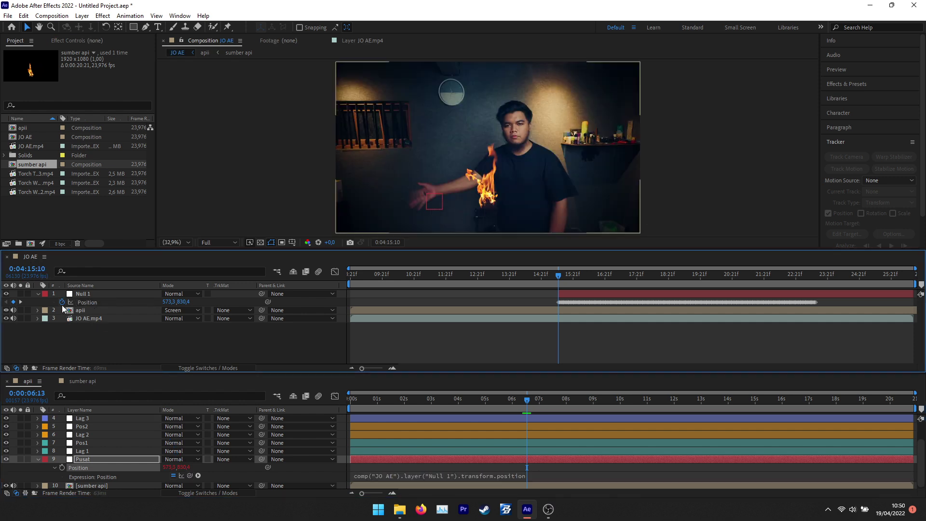
left_click_drag(30, 257, 174, 319)
left_click_drag(579, 343, 553, 343)
key("b")
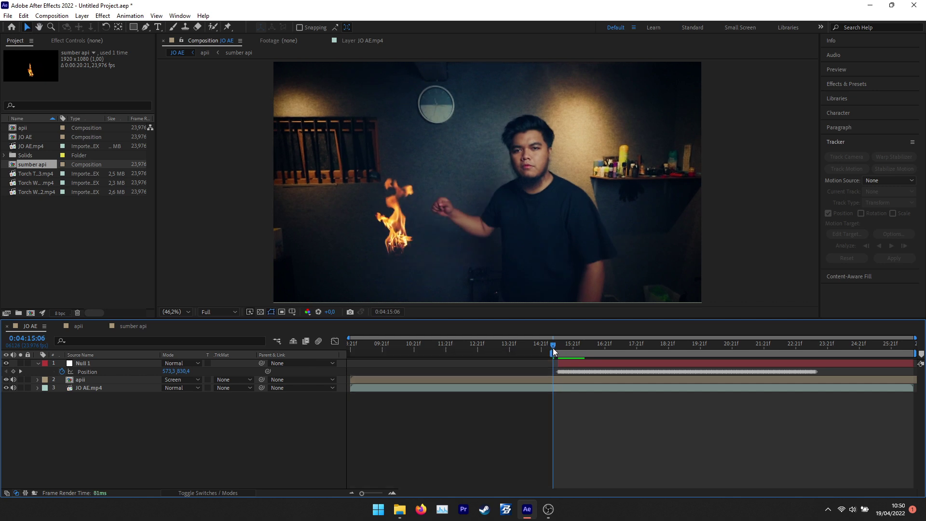
double_click(548, 353)
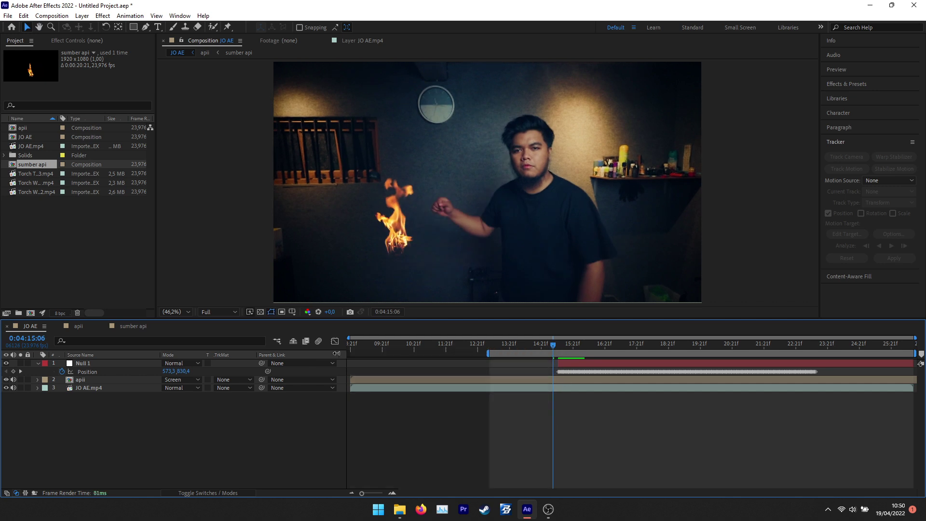
key("b")
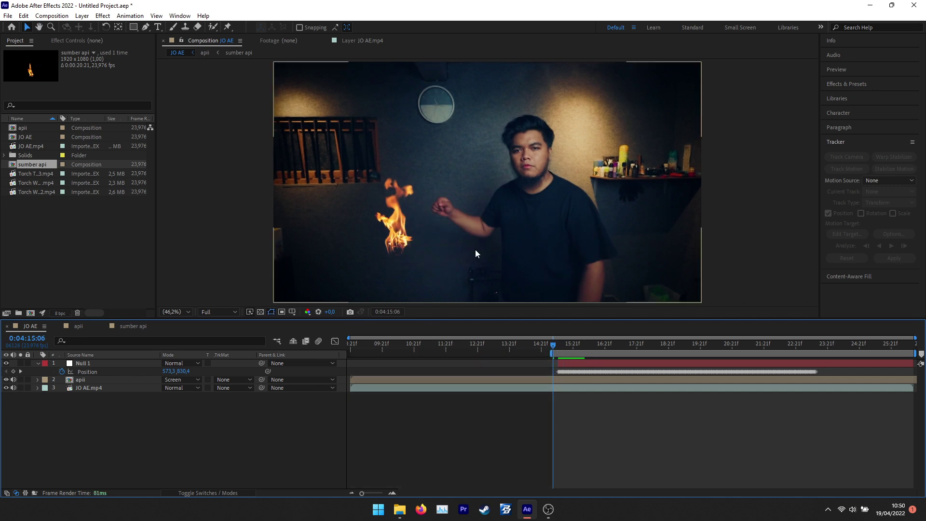
Preview the fire following the man's palm in the JO AE composition at Half resolution.
left_click(210, 314)
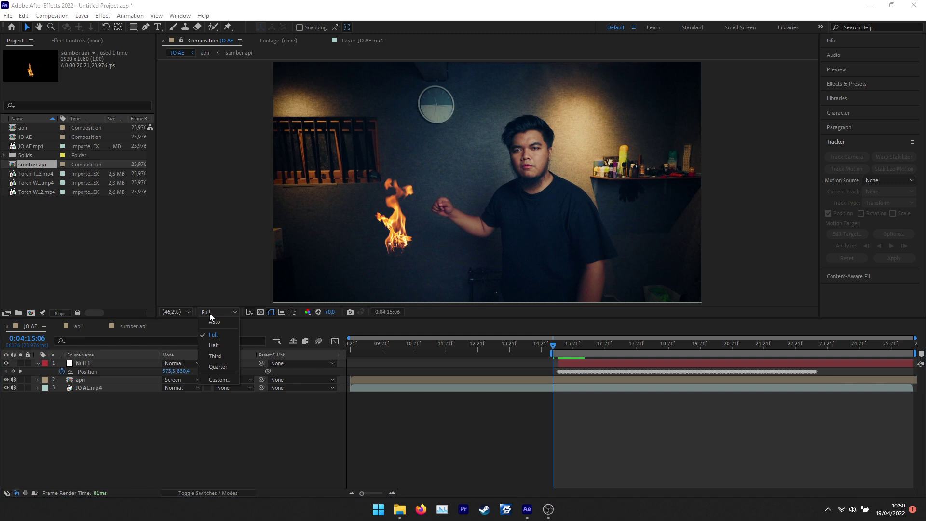
left_click(218, 345)
left_click(555, 350)
key("space")
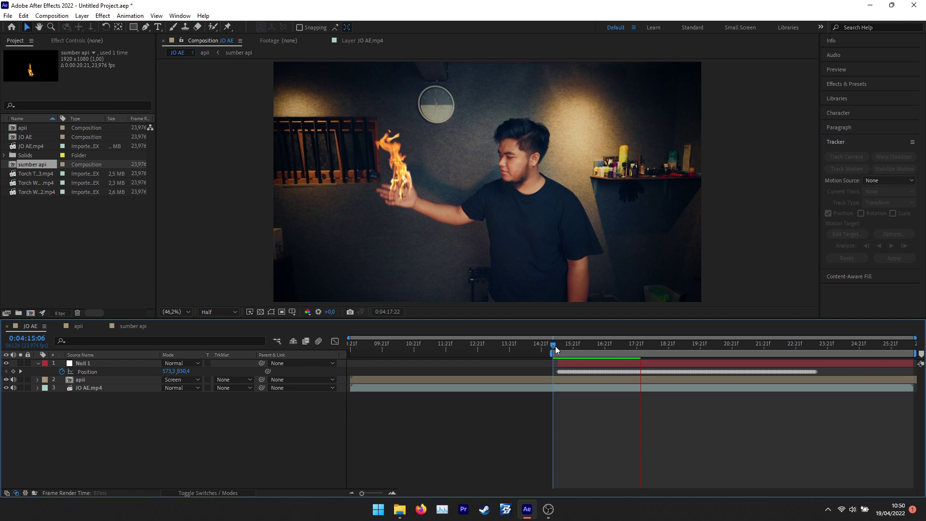
left_click_drag(554, 346, 557, 345)
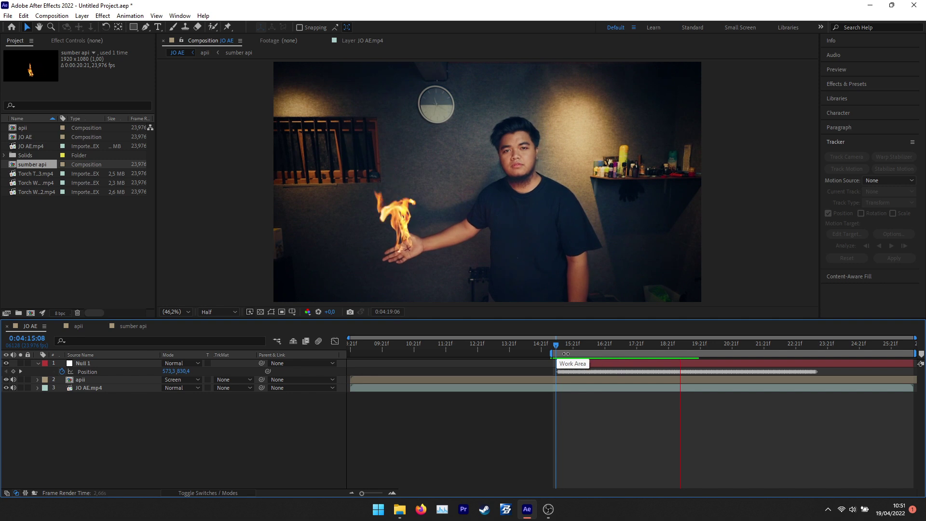
key("space")
Return to the apii composition, fit it in the viewer and collapse the Pusat null's properties.
left_click(78, 326)
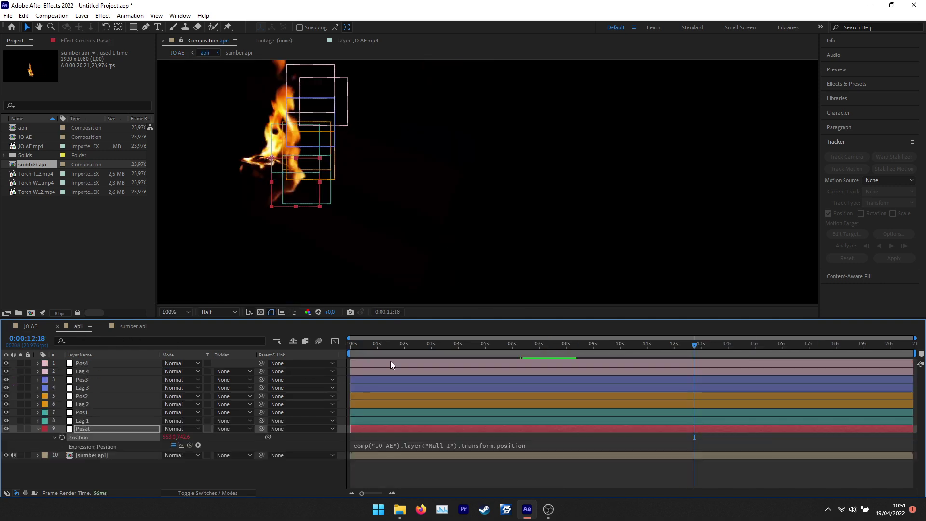
left_click(175, 311)
left_click(180, 326)
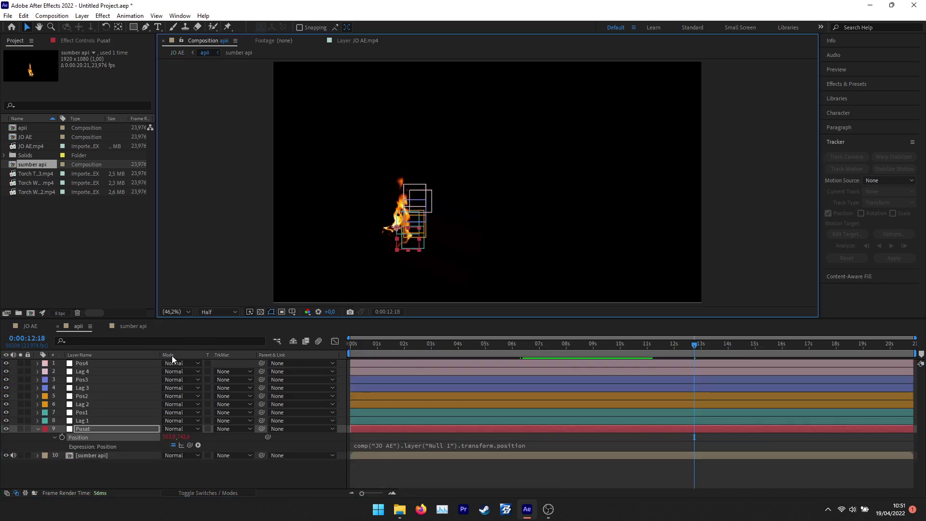
left_click(38, 428)
left_click(54, 449)
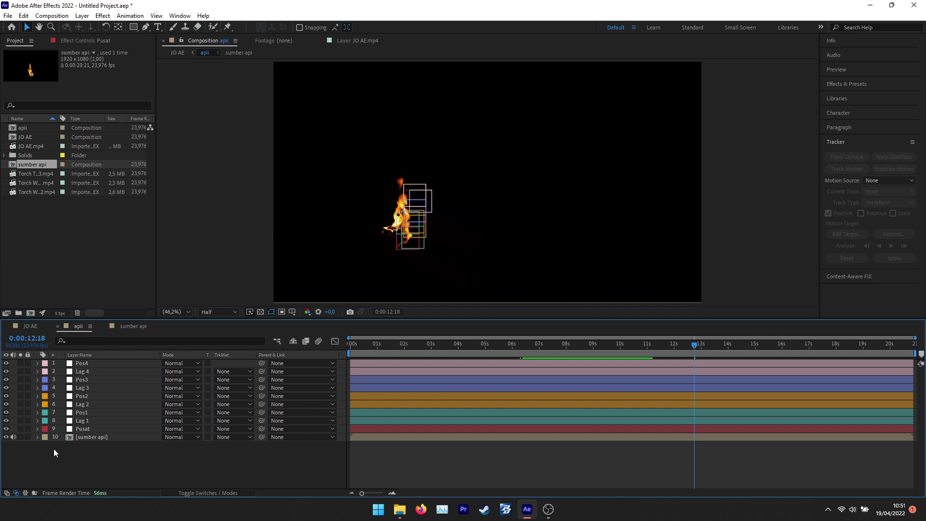
Hide the sumber api layer and scrub through to 0:00:12:00 to check how the nulls trail Pusat.
left_click(6, 437)
left_click_drag(415, 346, 674, 345)
Reveal the Position property of the Lag 4, Lag 3, Lag 2 and Lag 1 nulls.
left_click(92, 372)
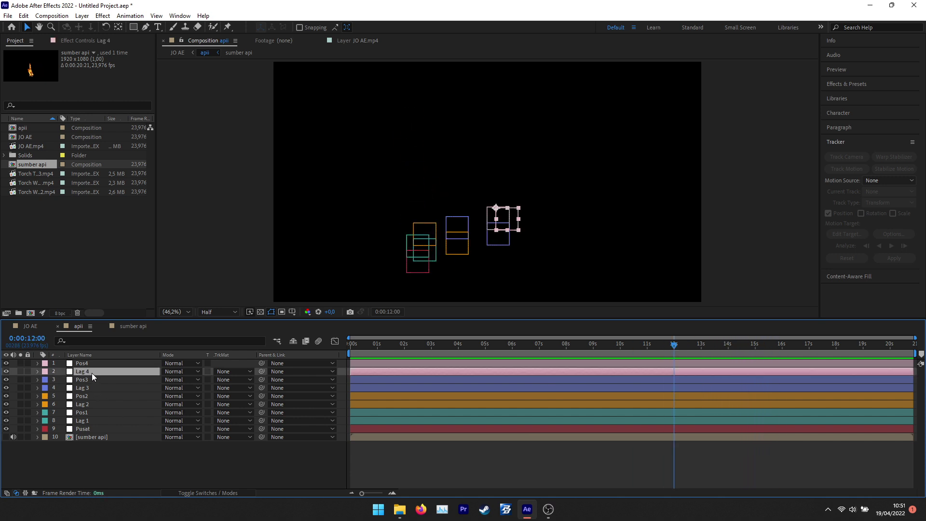
key("p")
left_click(92, 396)
key("p")
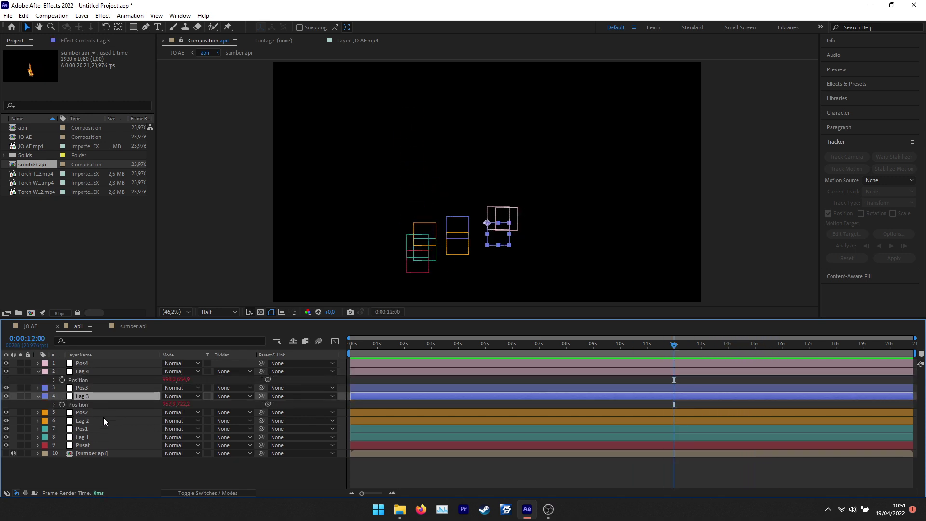
left_click(94, 420)
key("p")
left_click(94, 445)
key("p")
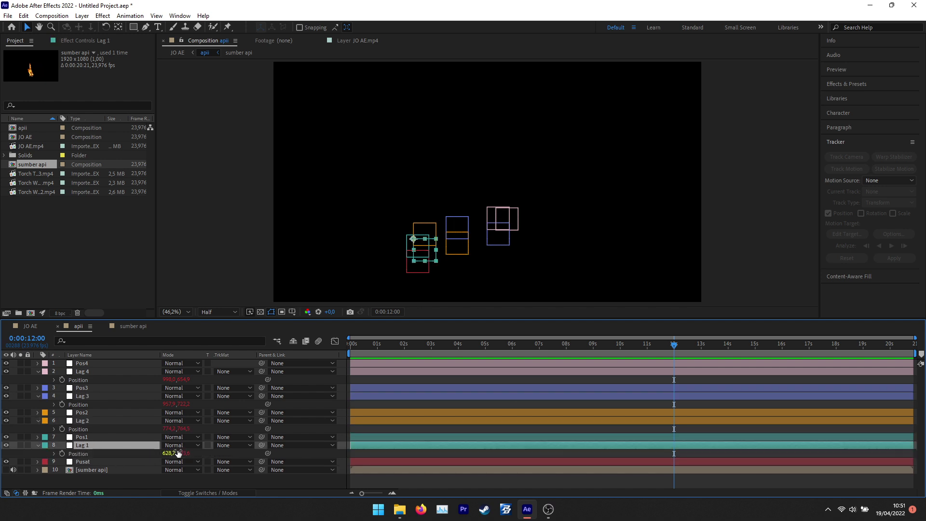
Expand the Position expressions of all four Lag nulls and enlarge the timeline area so they fit.
left_click(54, 380)
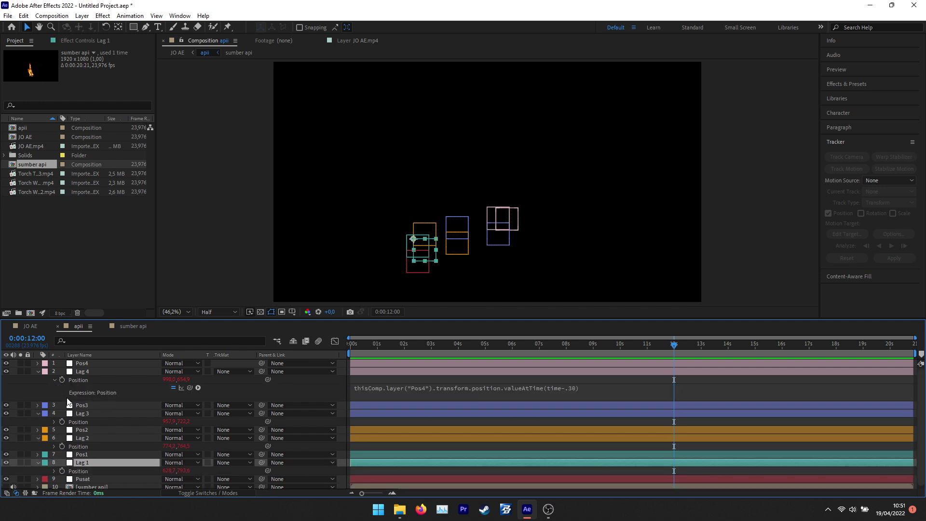
left_click(54, 422)
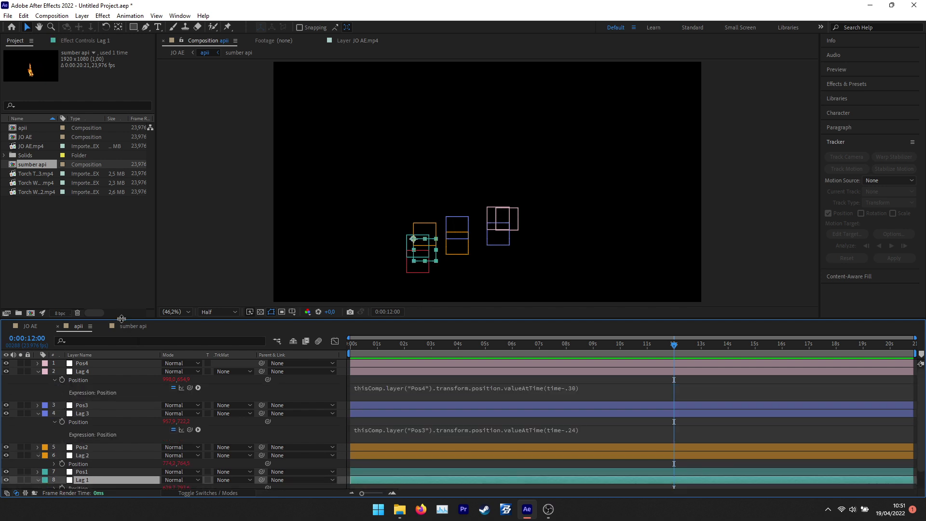
left_click_drag(121, 318, 121, 243)
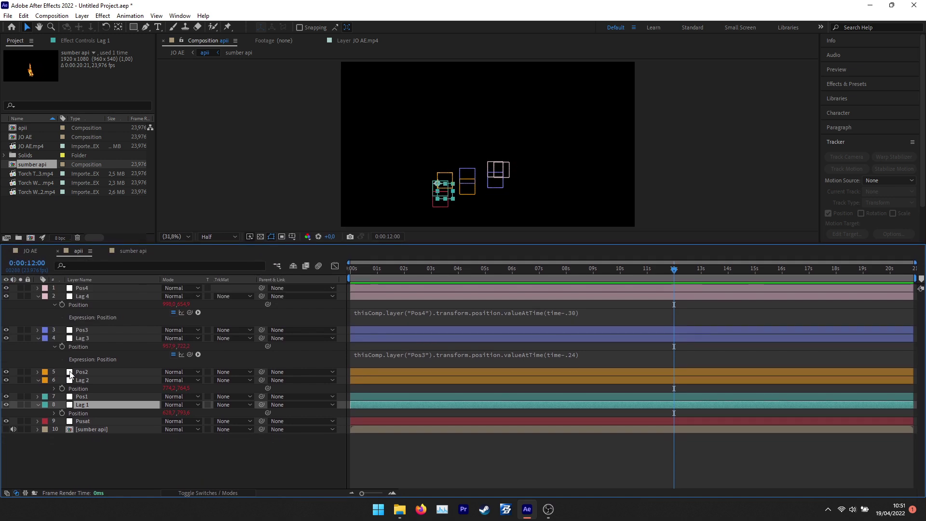
left_click(54, 388)
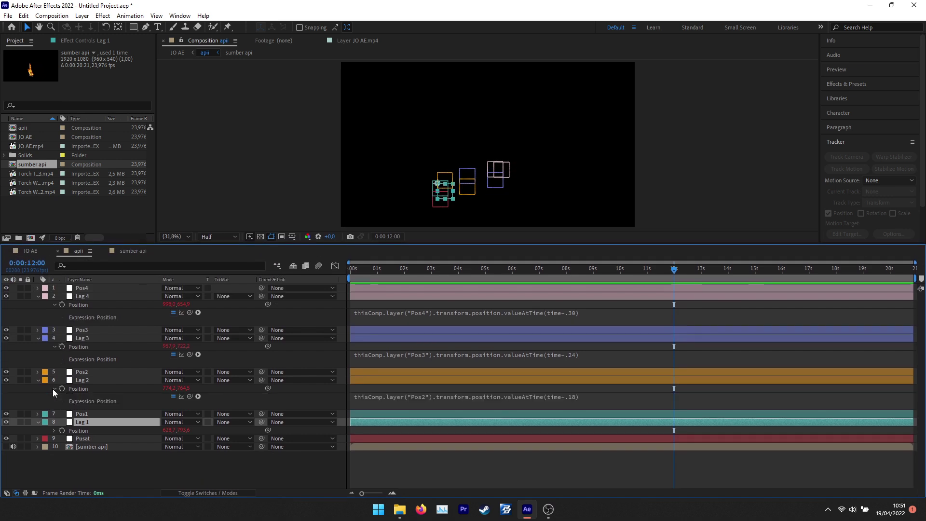
left_click(54, 431)
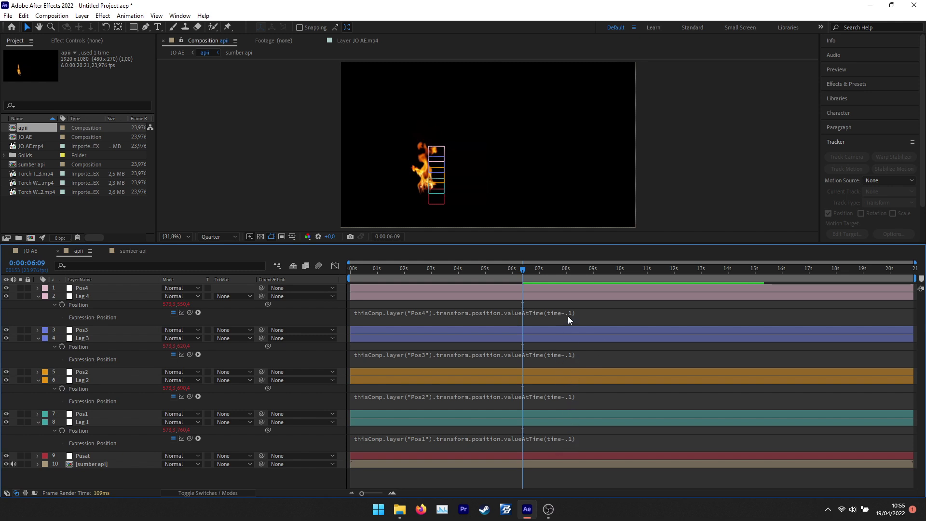
left_click(85, 287)
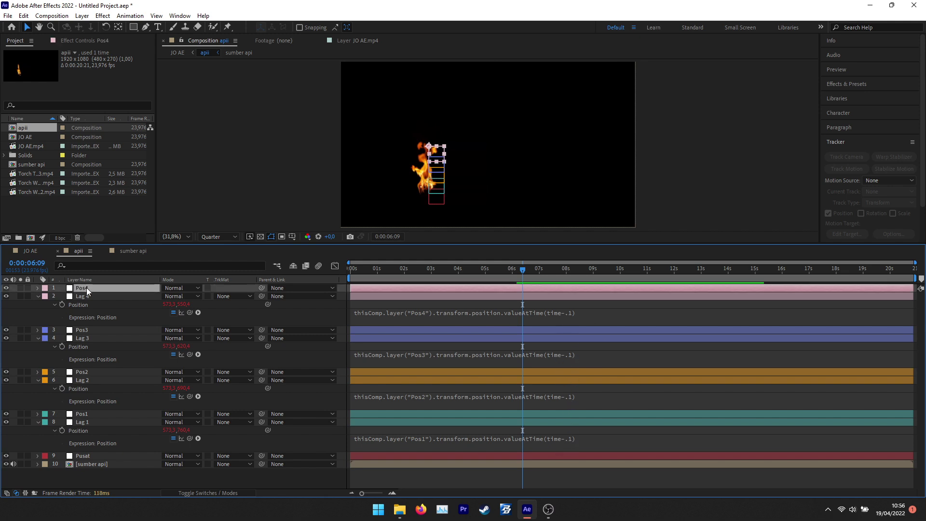
left_click(323, 476)
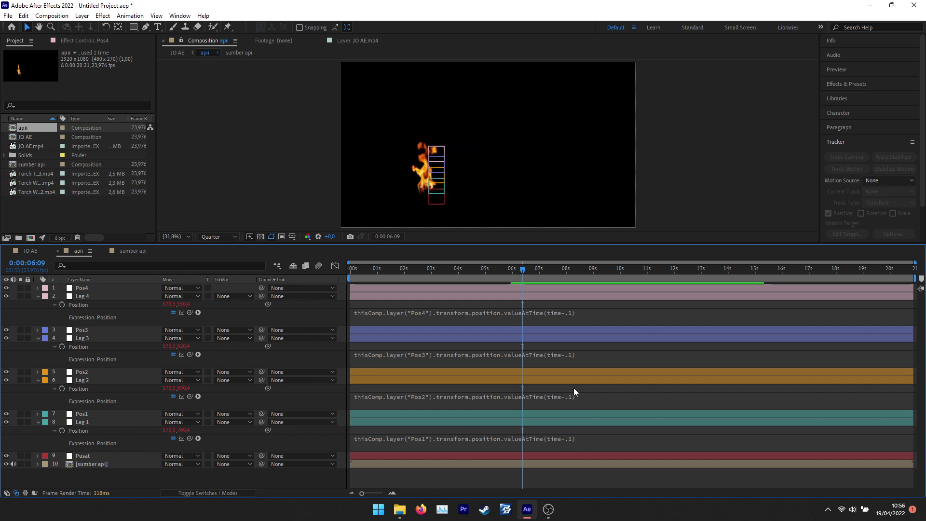
Preview the JO AE composition from 0:04:15:05 and check how the fire follows the palm near the tracking start.
left_click(31, 251)
left_click(557, 270)
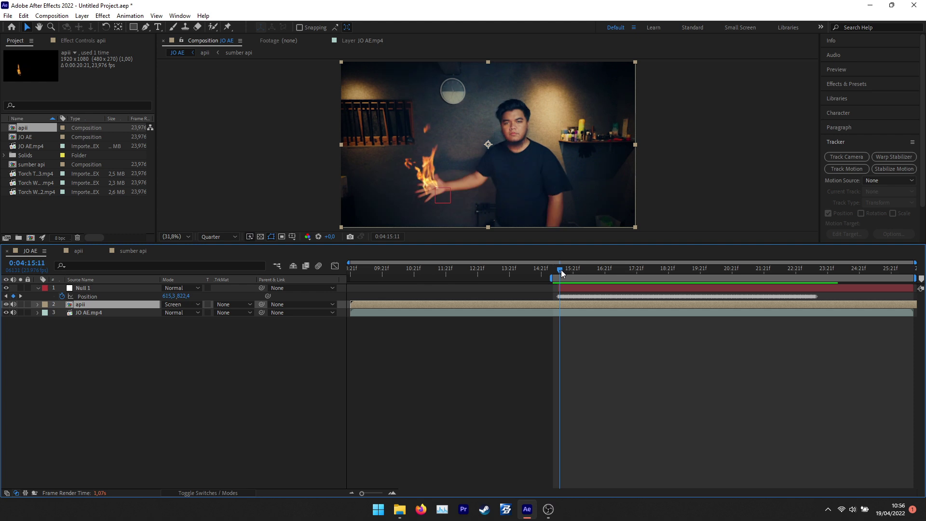
mouse_move(559, 270)
left_mouse_down()
mouse_move(568, 270)
mouse_move(554, 270)
left_mouse_up()
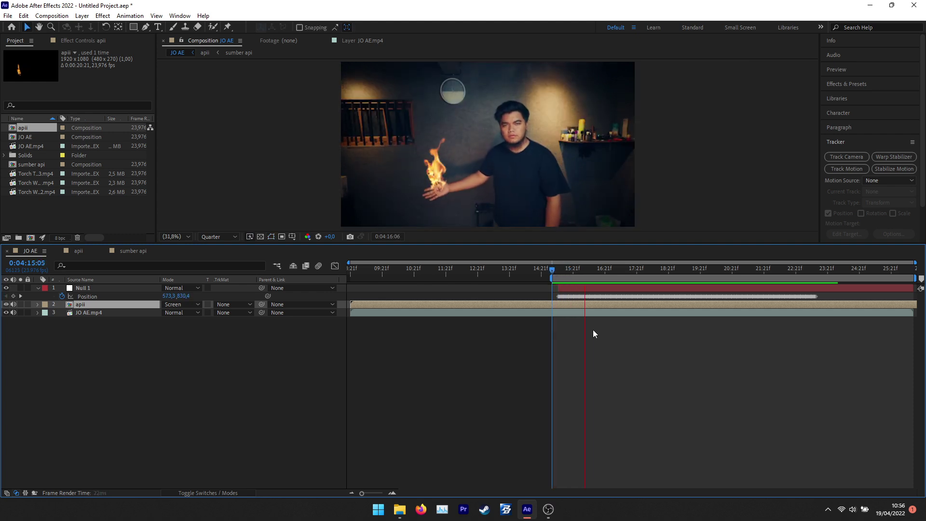
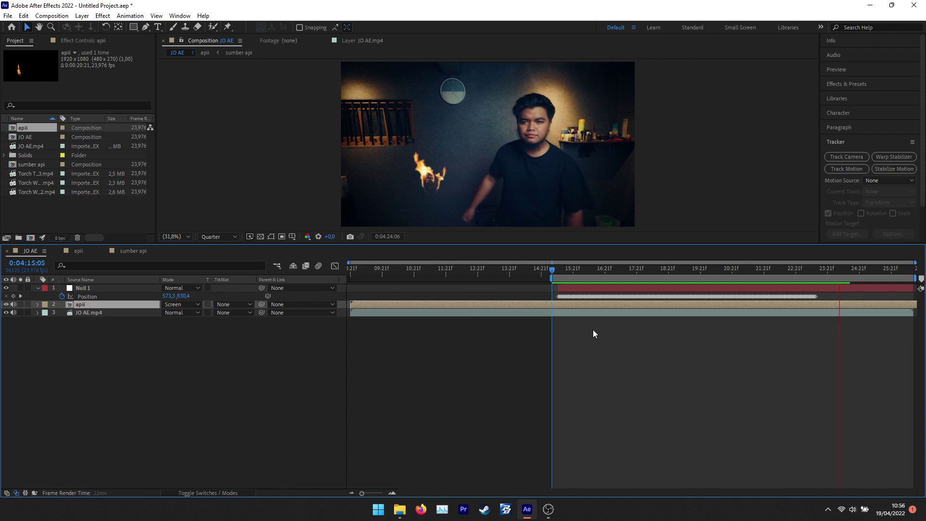
key("space")
left_click_drag(590, 269, 557, 268)
left_click(561, 268)
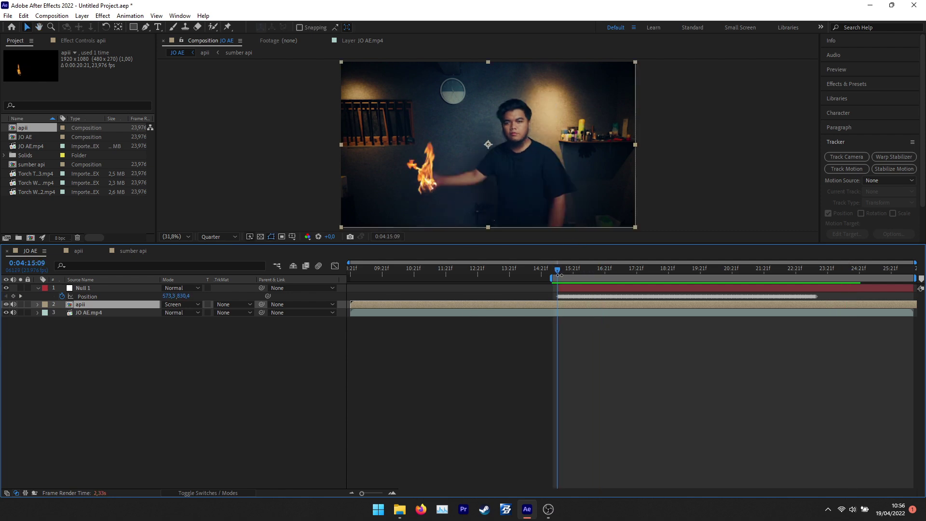
Check the fire at 0:04:23:19 in JO AE, and toggle the visibility of the torch clips in sumber api to compare them.
left_click(825, 269)
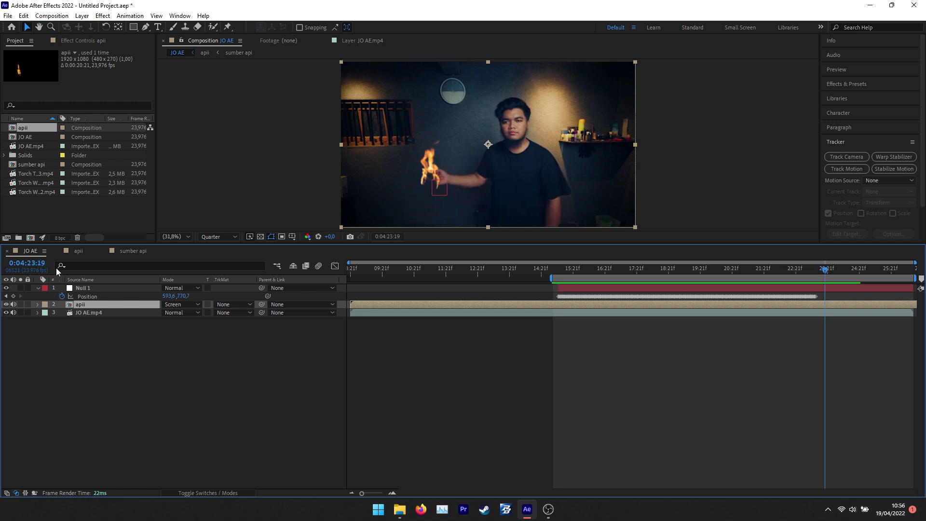
left_click(133, 252)
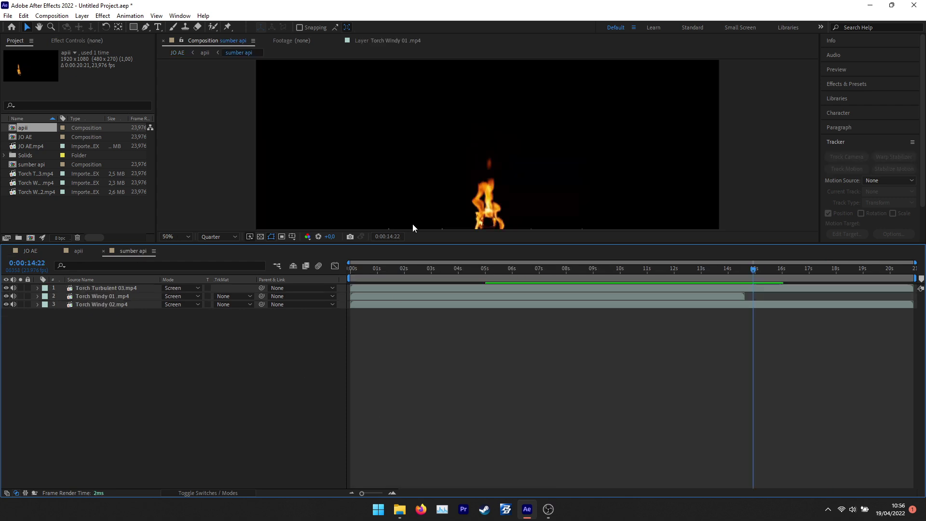
scroll(418, 145, "down", 3)
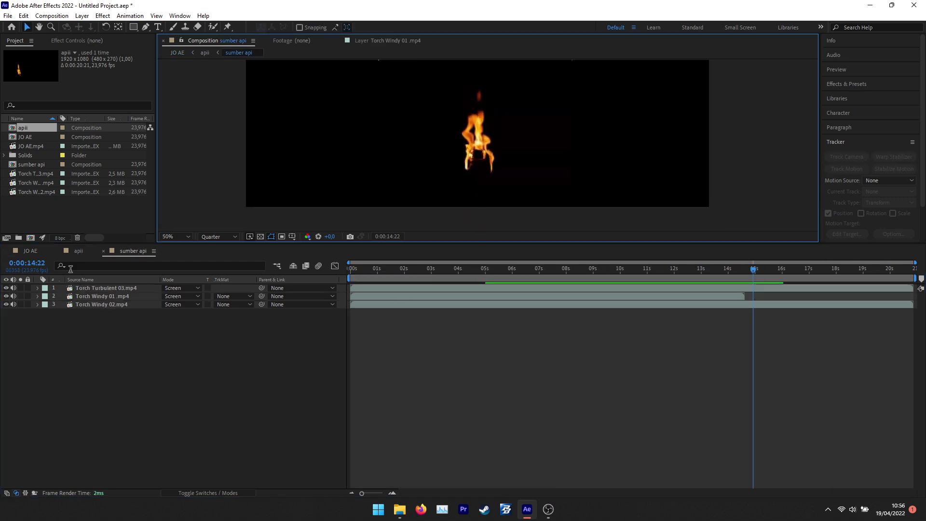
left_click(9, 288)
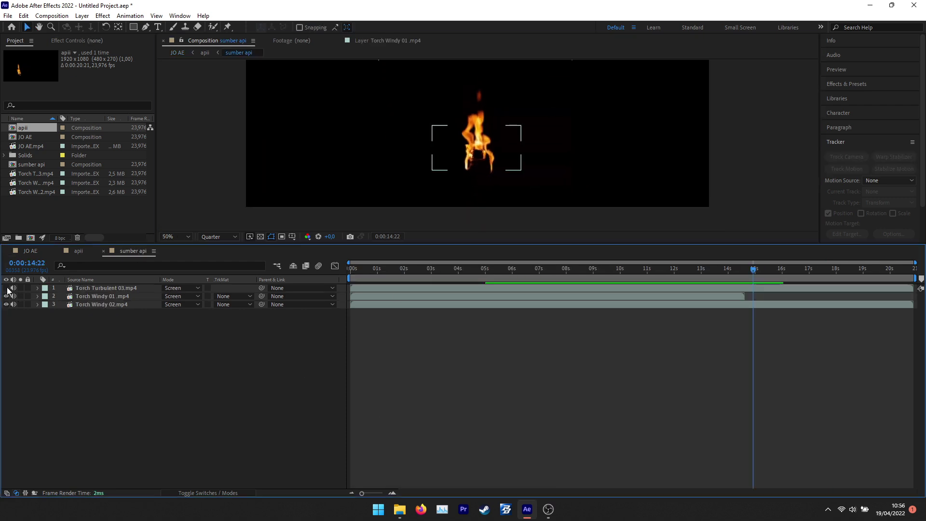
left_click(6, 305)
left_click(6, 305)
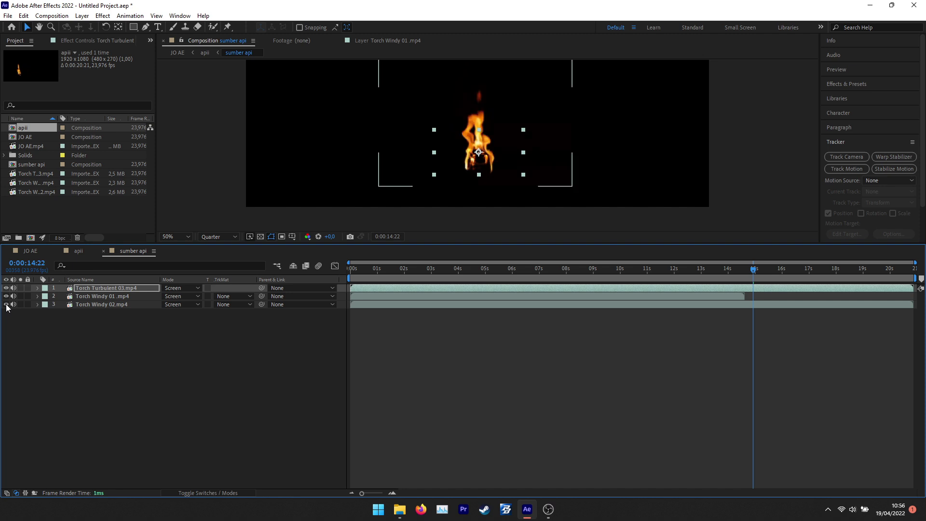
Mask off the base of the Torch Windy 02.mp4 flame with a wide rectangle set to Subtract.
left_click(97, 312)
left_click(99, 304)
left_click(134, 27)
left_click_drag(350, 202, 543, 158)
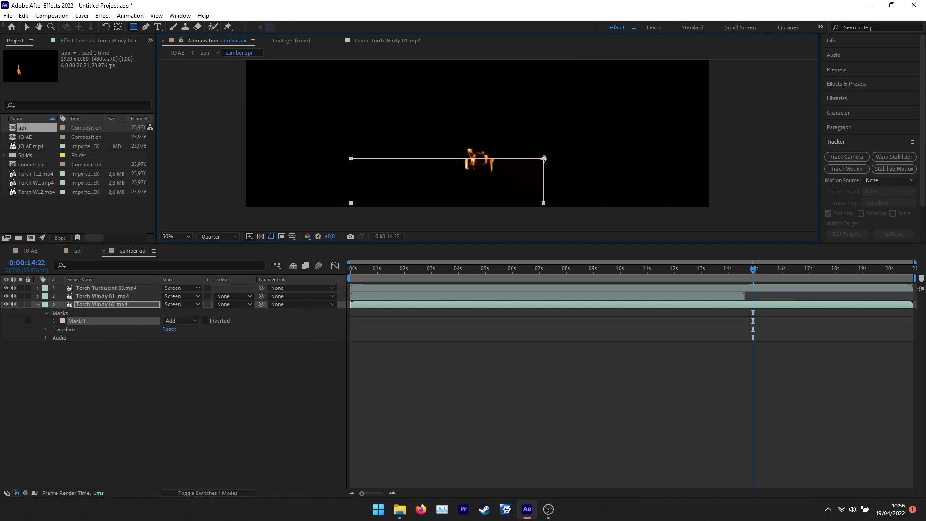
left_click(189, 320)
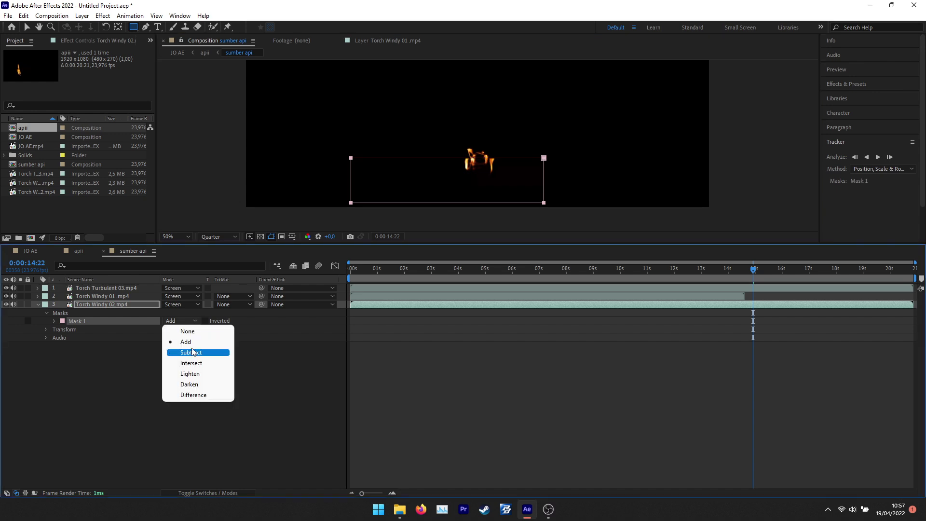
left_click(193, 353)
left_click(314, 397)
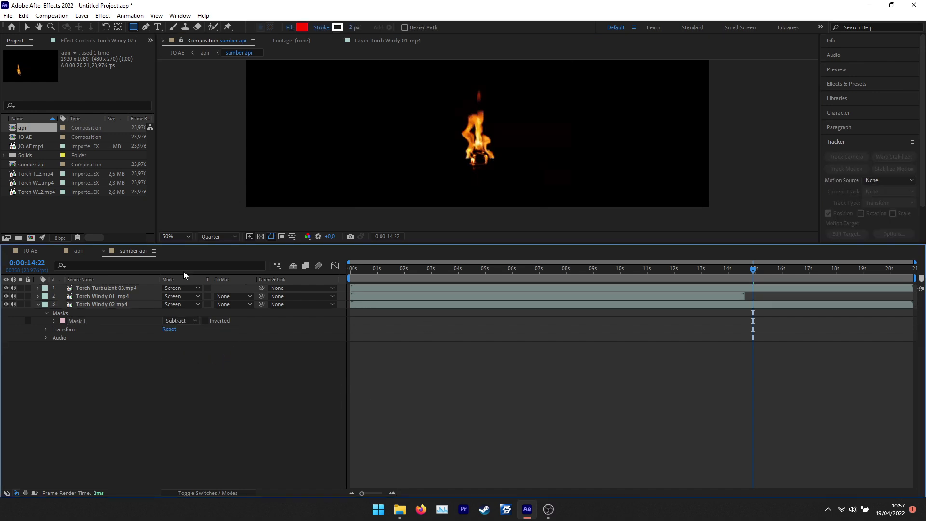
Preview the JO AE composition from 0:04:15:06 to check the trimmed fire on the palm.
left_click(31, 251)
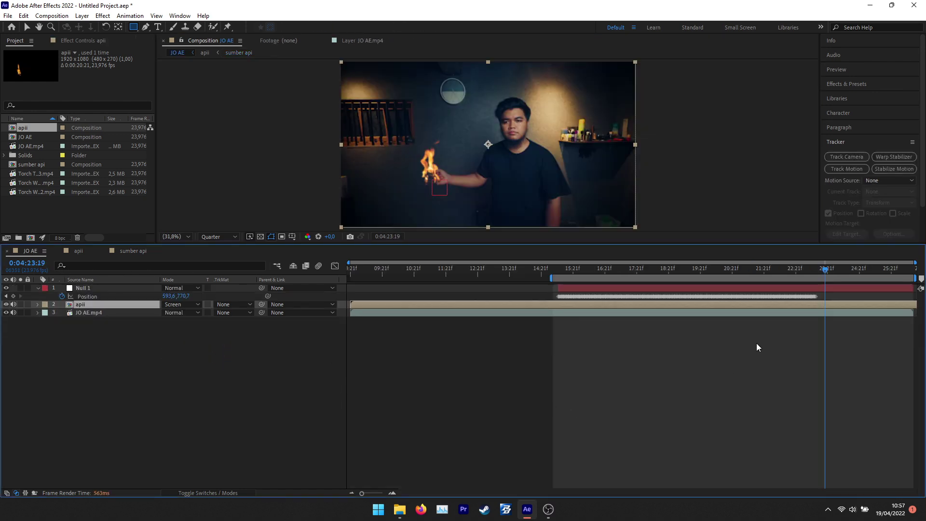
left_click_drag(559, 270, 603, 269)
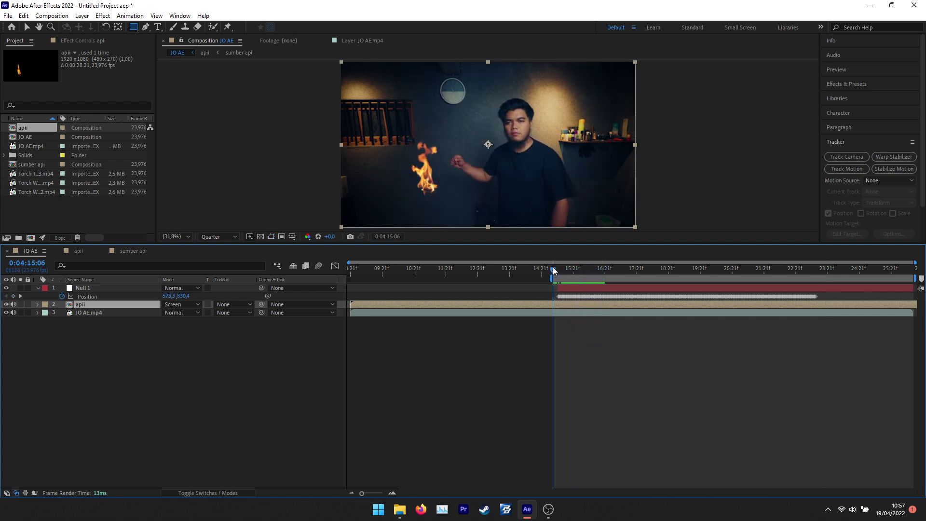
left_click(668, 373)
key("space")
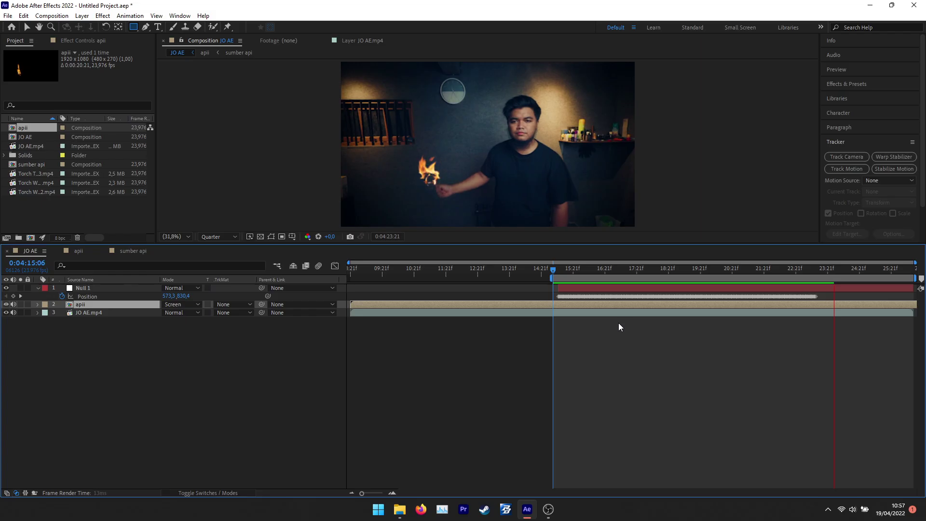
At 0:04:15:21, use Half preview resolution and shift all Null 1 Position keyframes together, bringing this frame's position to 657,8, 826,9.
left_click_drag(569, 273, 556, 273)
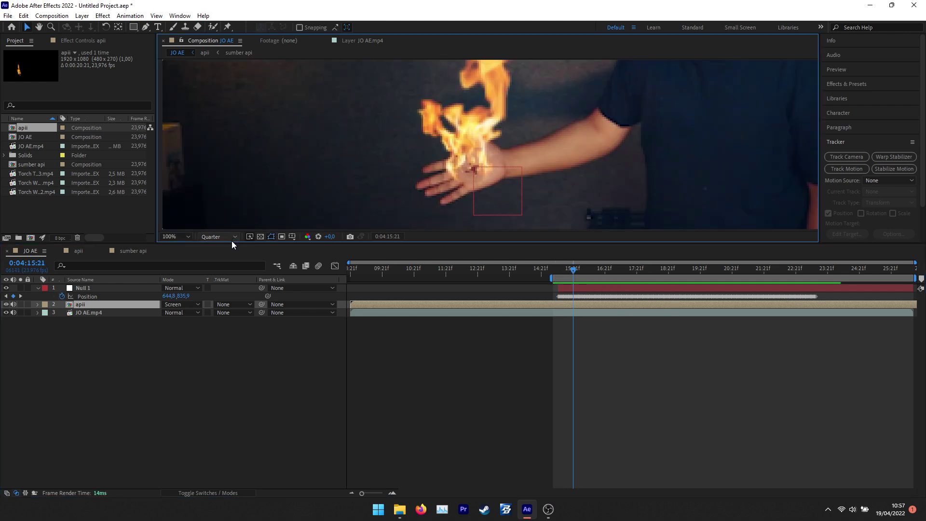
left_click(230, 238)
left_click(214, 270)
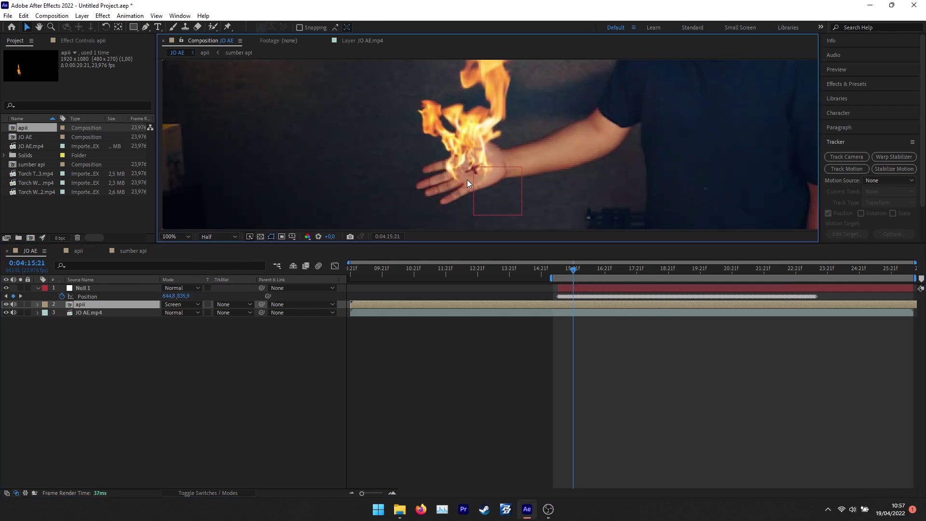
left_click(93, 289)
left_click_drag(545, 300, 854, 291)
left_click_drag(505, 180, 511, 175)
left_click(435, 375)
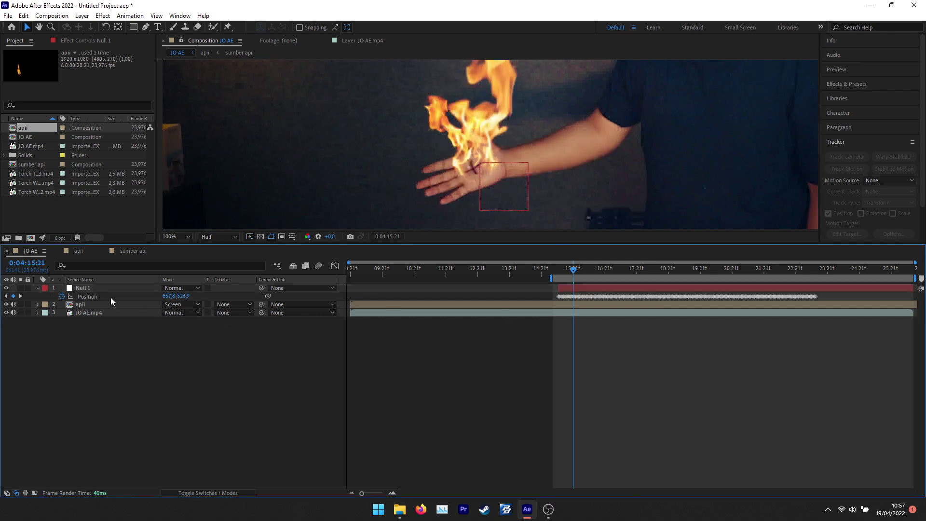
Create a 1920 × 1080 solid above Null 1 with its colour sampled from the palm's skin.
left_click(96, 292)
left_click(82, 16)
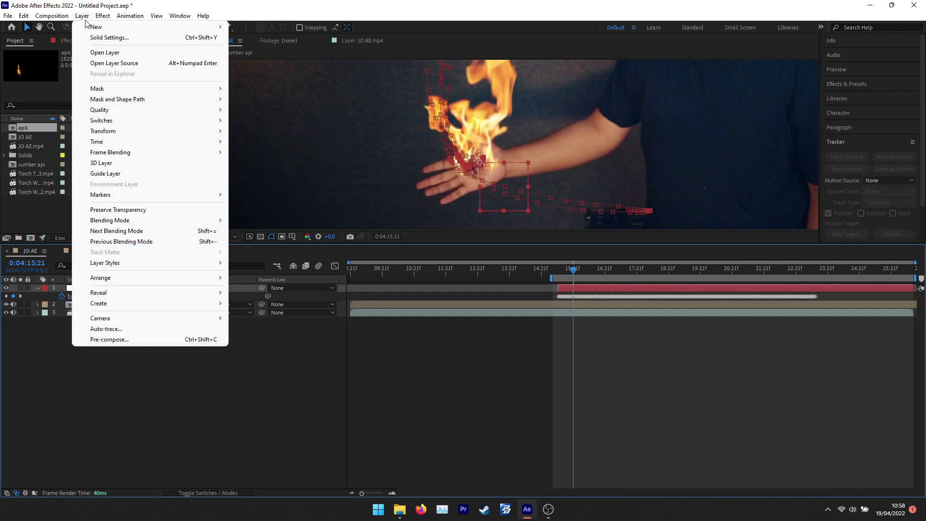
mouse_move(150, 27)
left_click(308, 37)
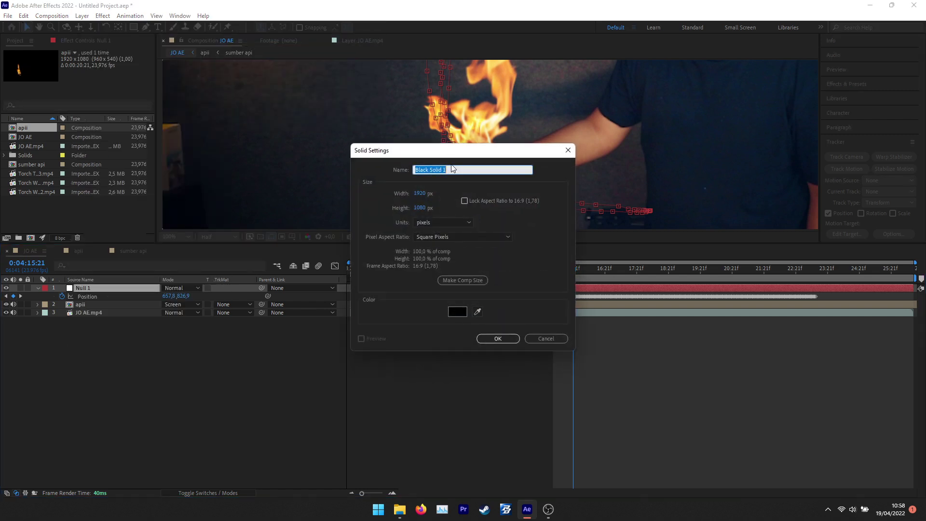
left_click_drag(453, 154, 263, 141)
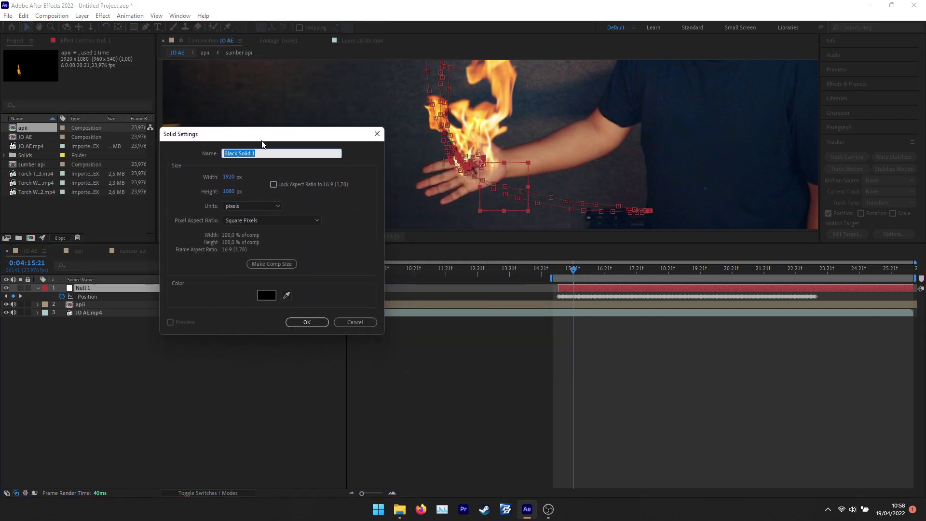
left_click(286, 295)
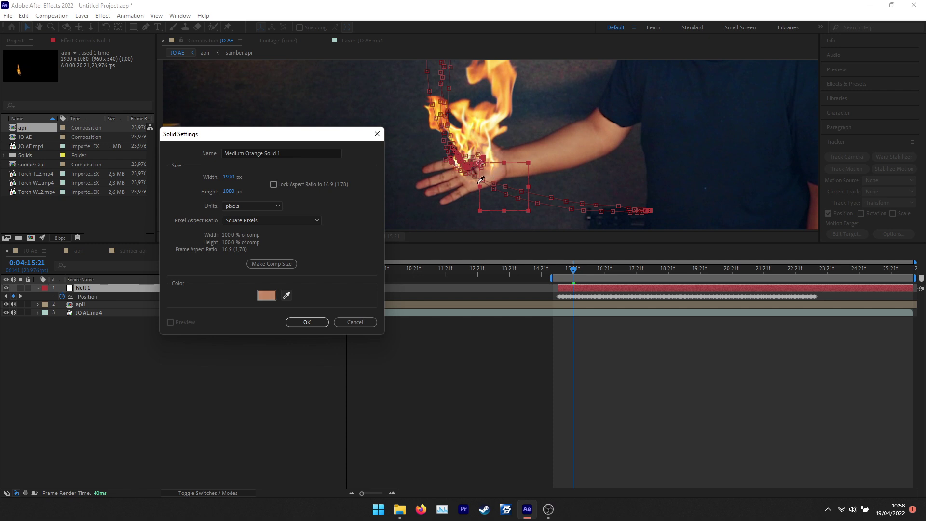
left_click(475, 182)
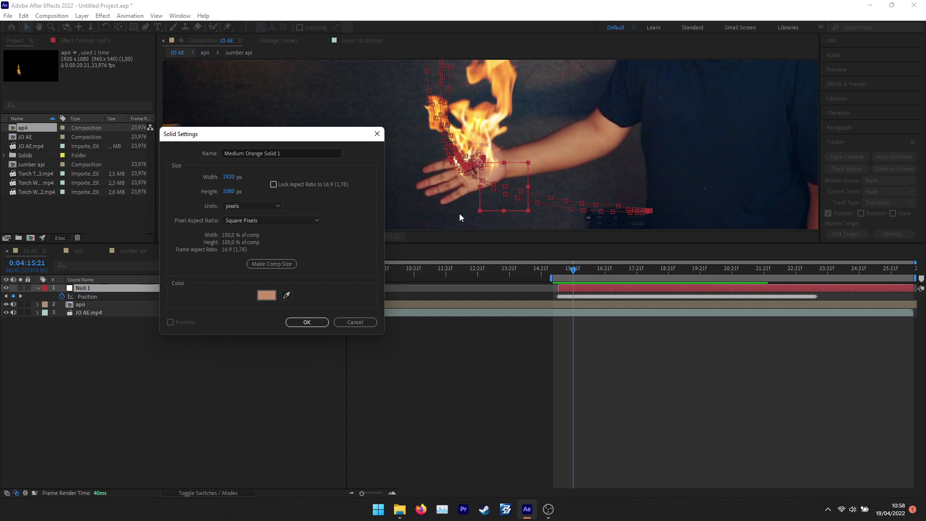
left_click(306, 321)
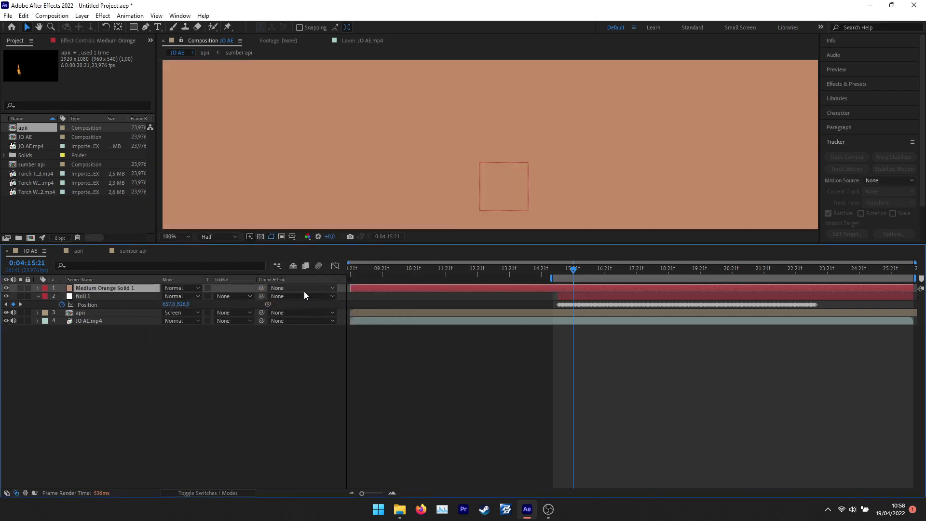
Hide the orange solid, draw a small Pen mask on it around the cross marked on the palm, and show it again.
left_click(6, 289)
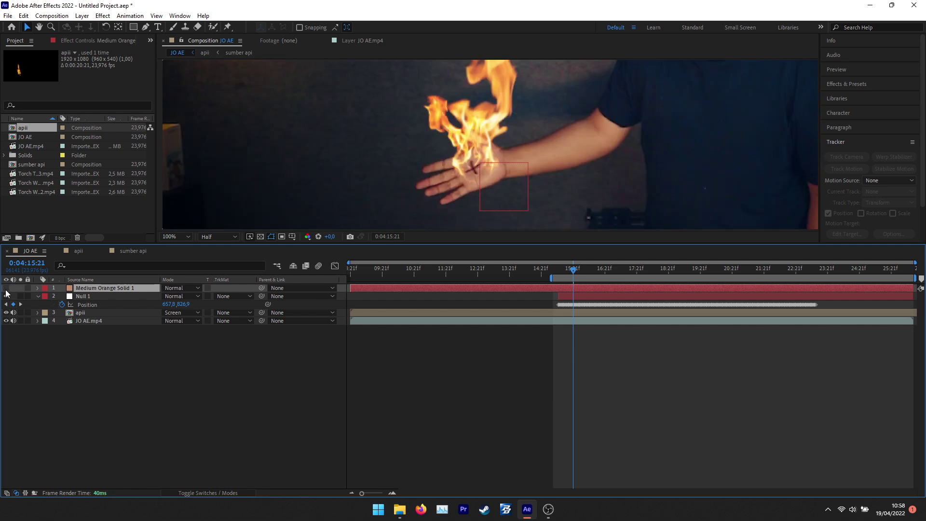
left_click(145, 27)
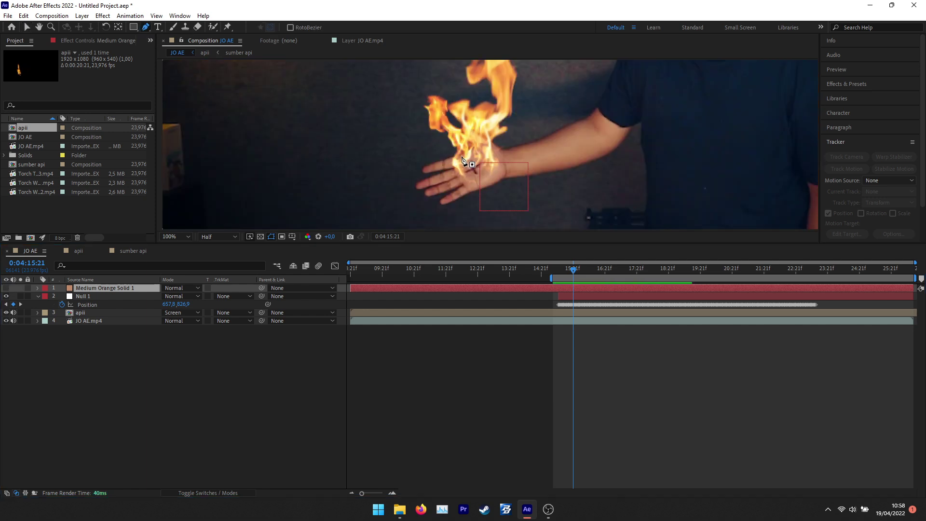
left_click(469, 155)
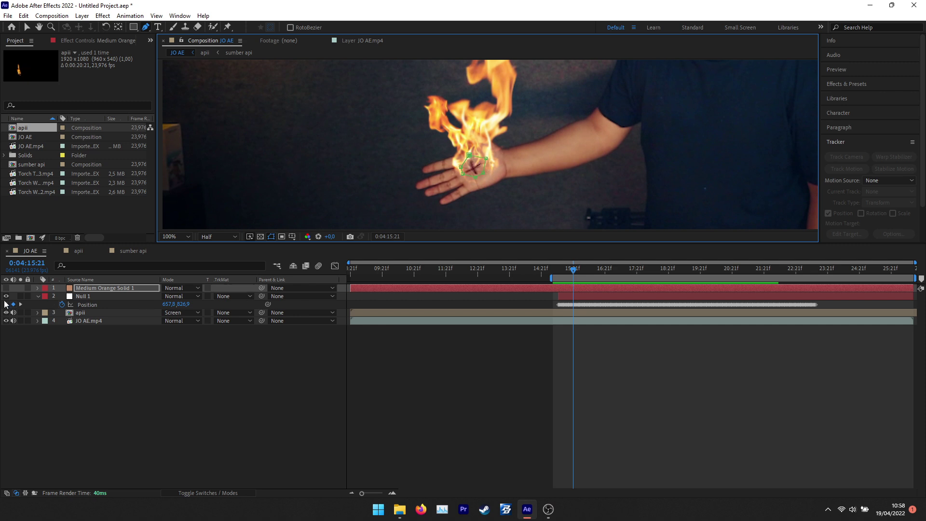
left_click(230, 383)
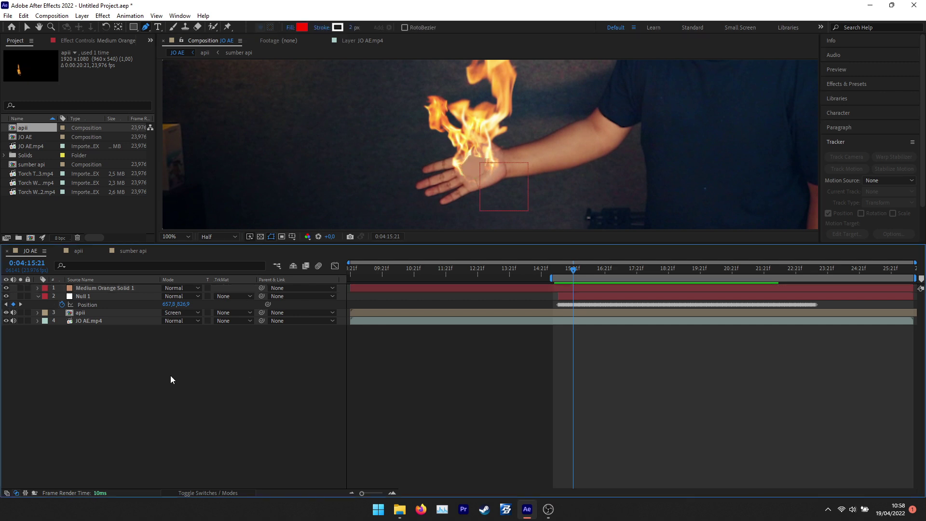
Place the orange solid between apii and JO AE.mp4, and set its Mask Feather to 7 pixels.
left_click_drag(96, 287, 97, 314)
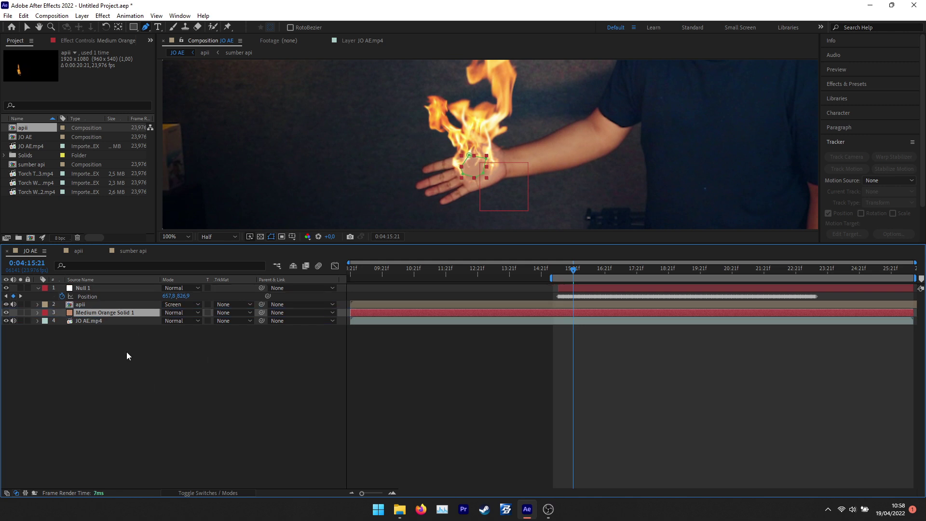
key("m")
key("m")
key("f")
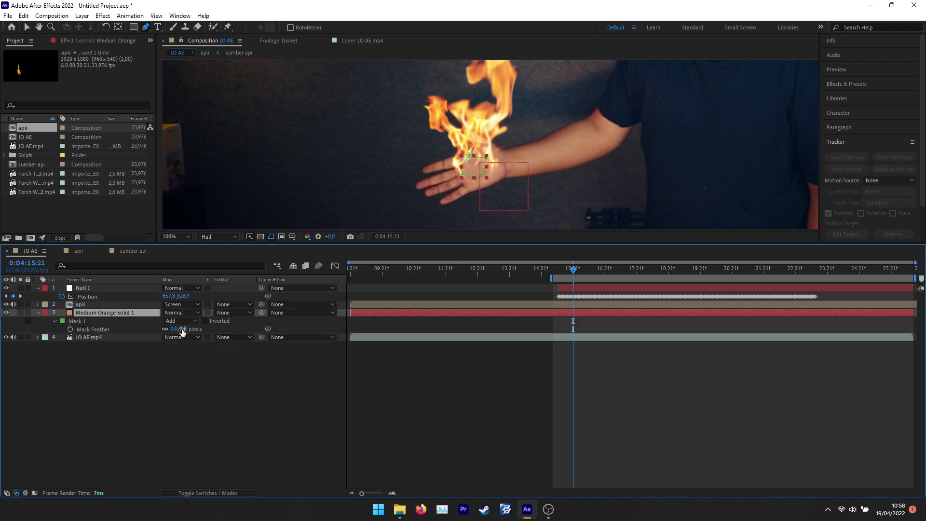
left_click_drag(181, 330, 185, 329)
left_click(673, 414)
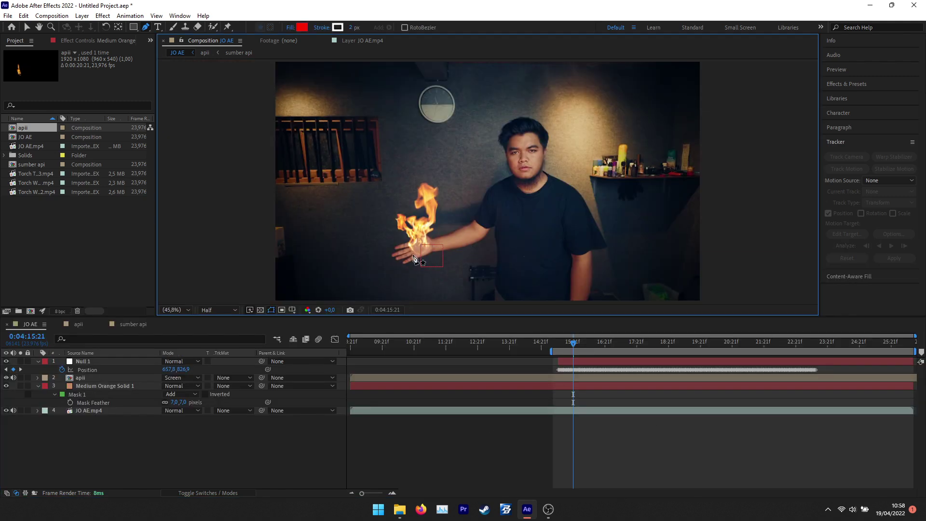
Parent the orange solid to Null 1 so the patch follows the palm.
left_click(139, 386)
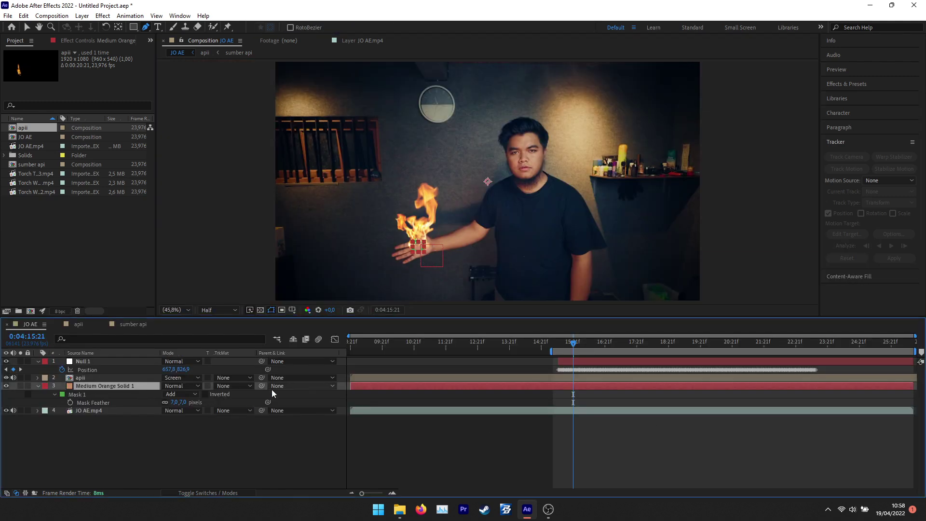
left_click_drag(263, 388, 91, 362)
left_click(496, 424)
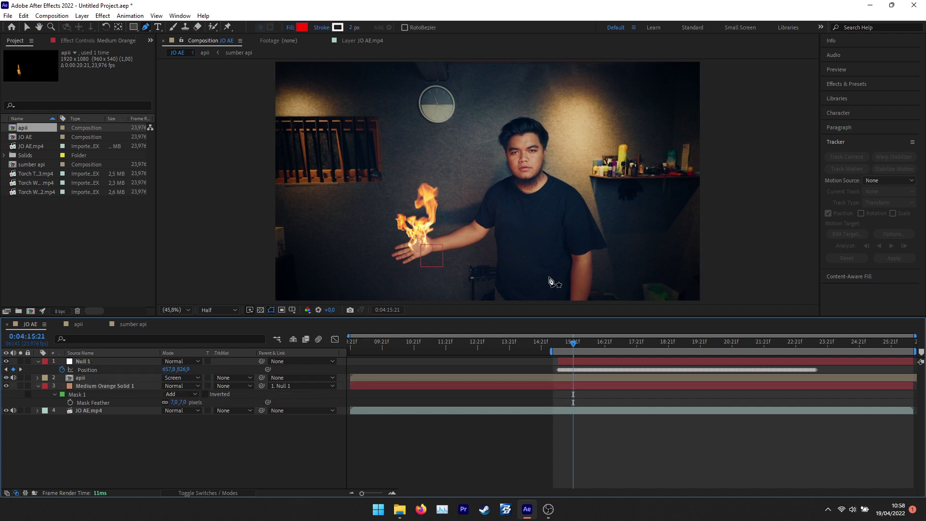
Lighten the orange solid's colour to CD9775 in its solid settings.
left_click(99, 385)
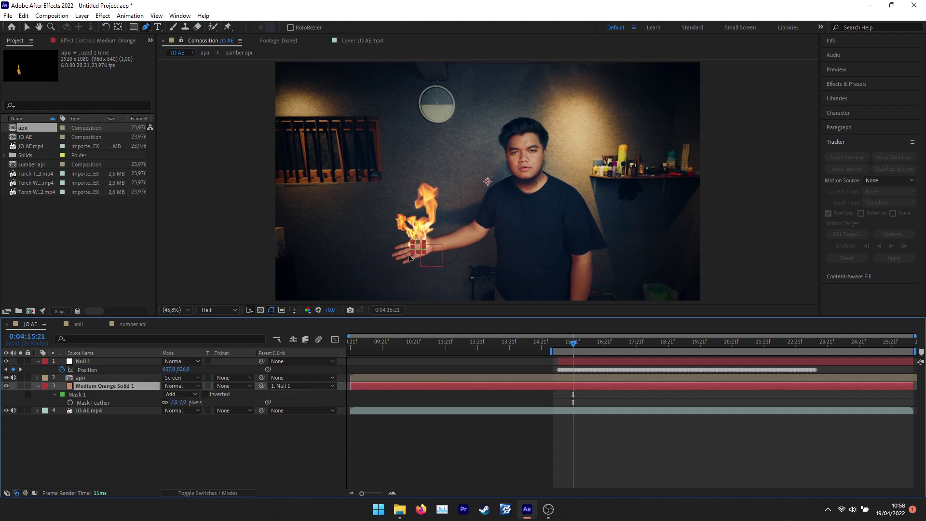
left_click(82, 15)
left_click(87, 27)
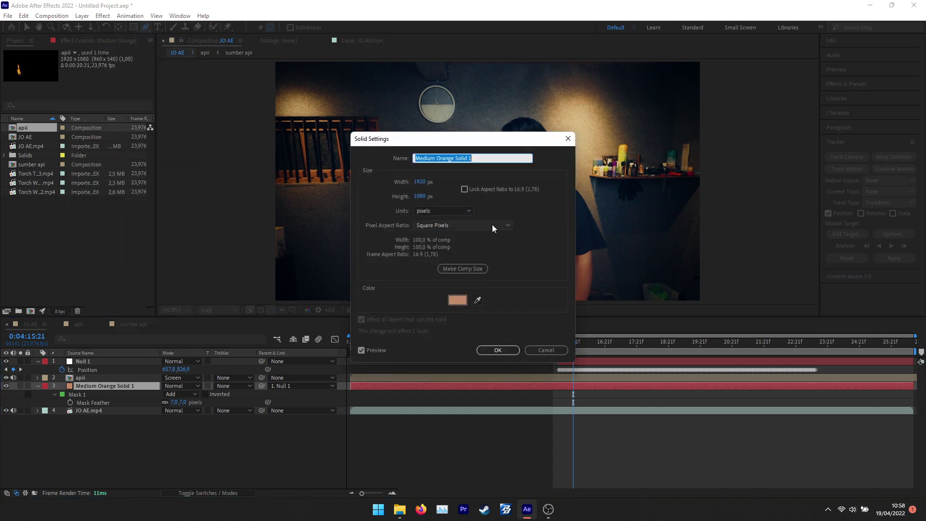
left_click_drag(466, 142, 621, 121)
left_click(619, 277)
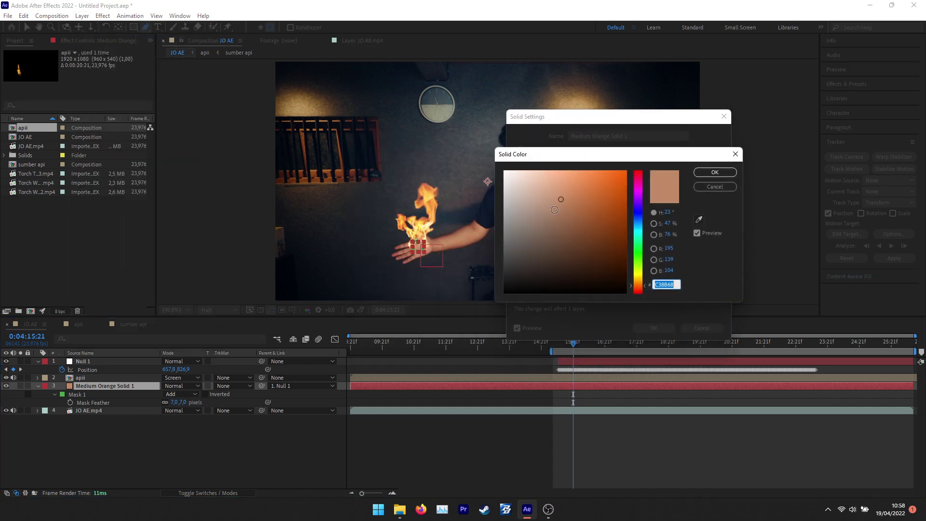
left_click(556, 195)
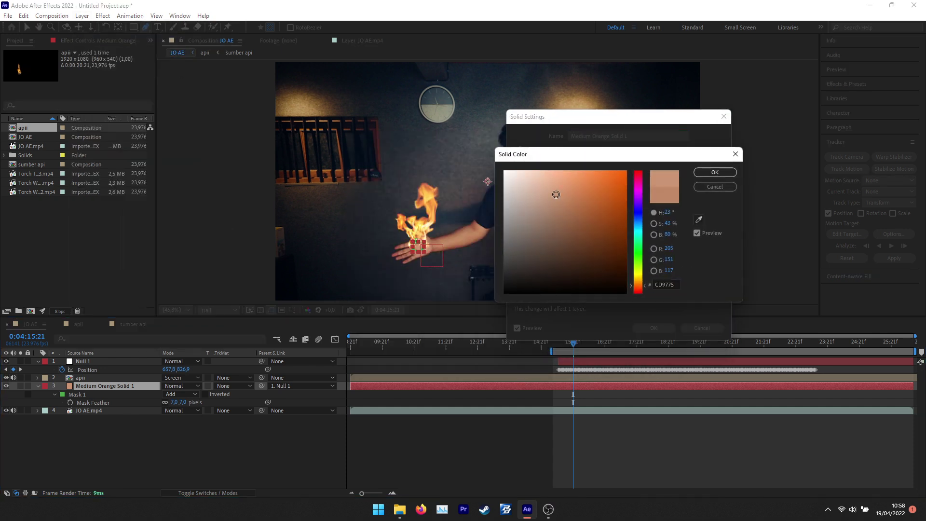
left_click(715, 172)
left_click(663, 329)
left_click(274, 449)
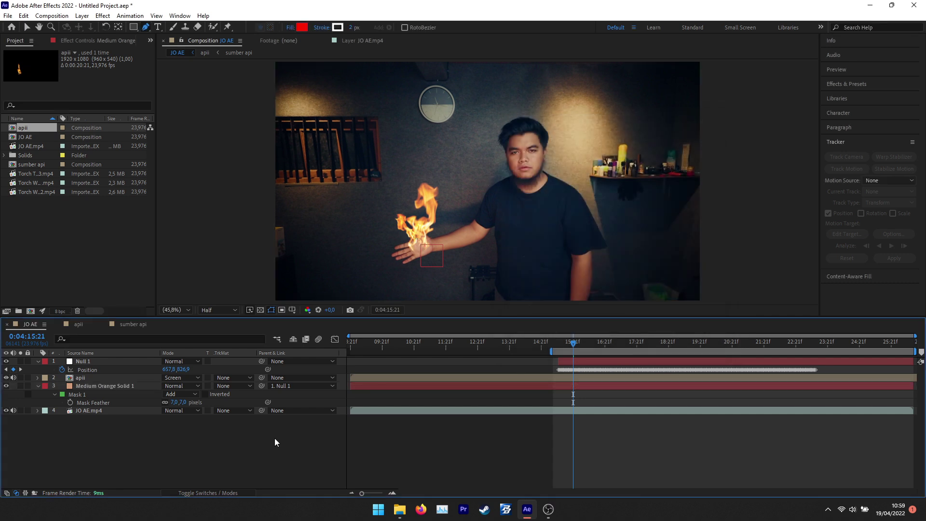
Create a new full-frame 1920 × 1080 solid coloured bright orange, FF9540.
left_click(82, 16)
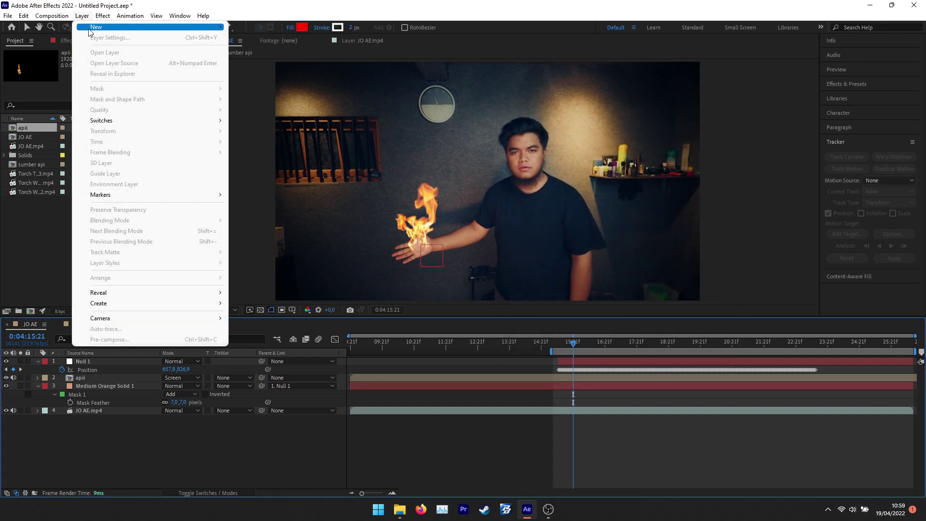
mouse_move(96, 27)
left_click(248, 42)
left_click(266, 295)
left_click_drag(598, 206, 596, 156)
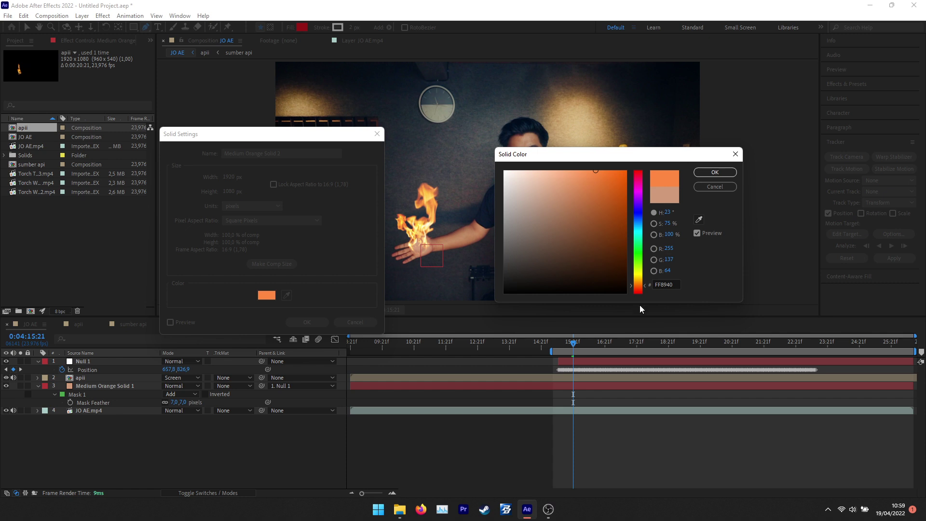
left_click(644, 286)
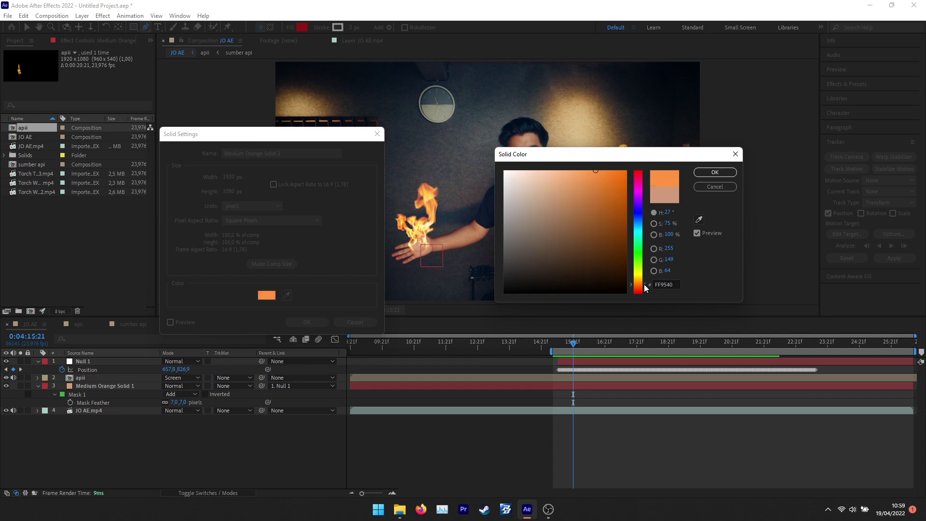
left_click(714, 172)
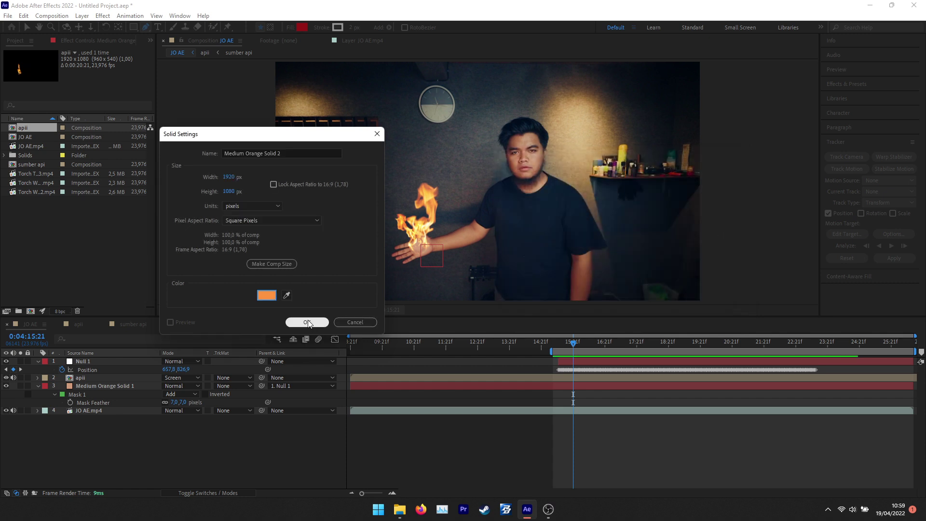
left_click(308, 322)
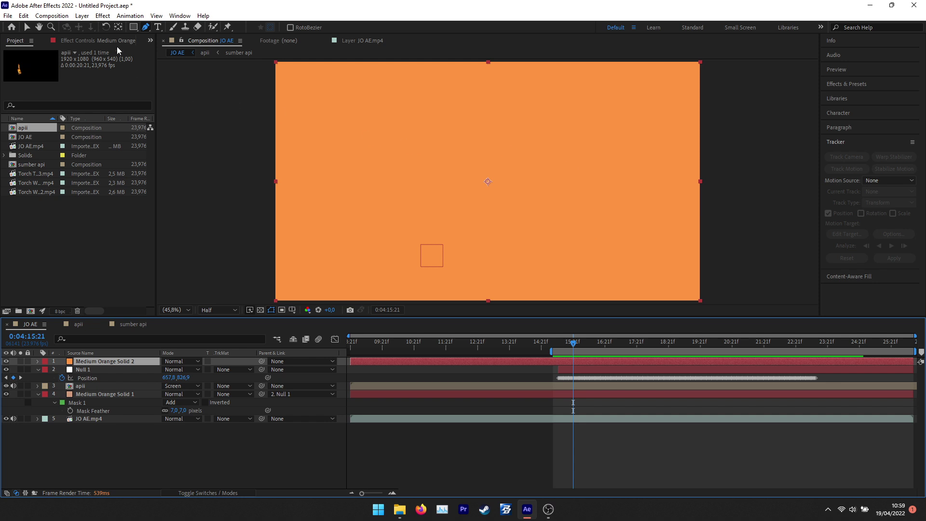
Draw a large elliptical mask near the middle of the new bright orange solid.
left_click(134, 27)
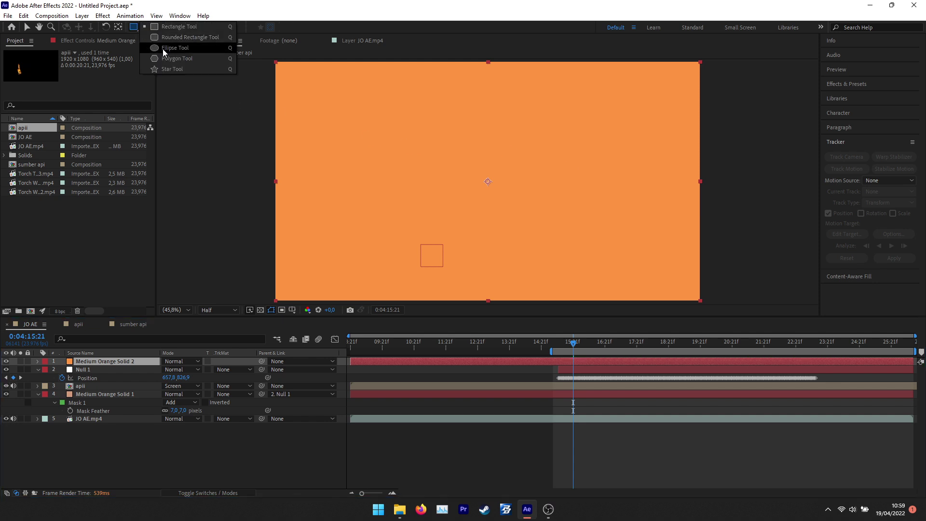
left_click(135, 34)
left_click(134, 29)
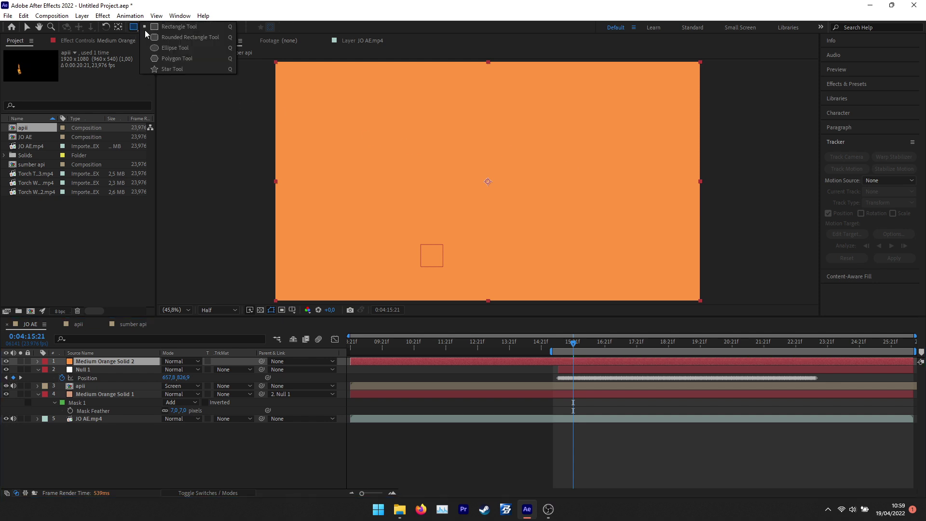
left_click(171, 47)
mouse_move(418, 126)
left_mouse_down()
mouse_move(548, 255)
mouse_move(550, 244)
left_mouse_up()
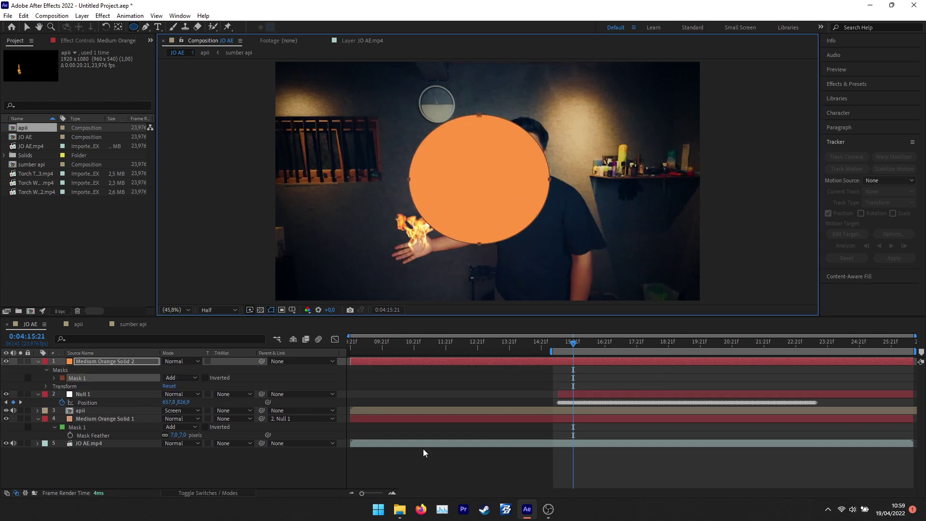
Set the ellipse's Mask Feather to 368 pixels and the new orange solid's blending mode to Add.
key("f")
left_click_drag(181, 378, 351, 375)
left_click(180, 361)
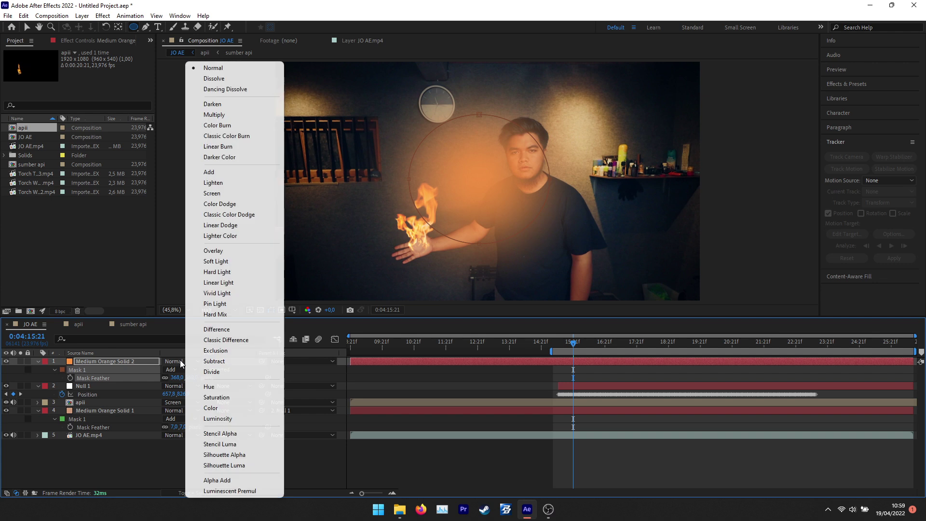
left_click(209, 171)
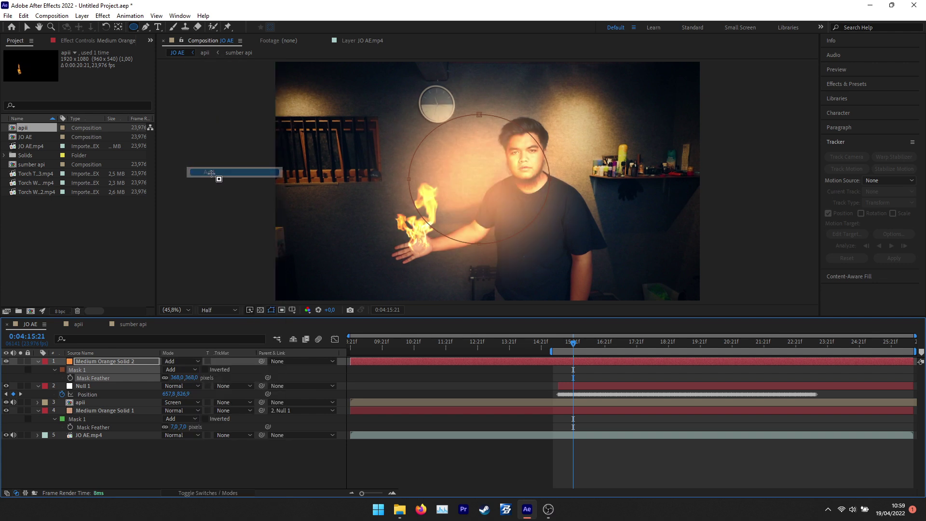
Scale the orange glow down to about half its size and place it over the burning palm.
left_click(27, 27)
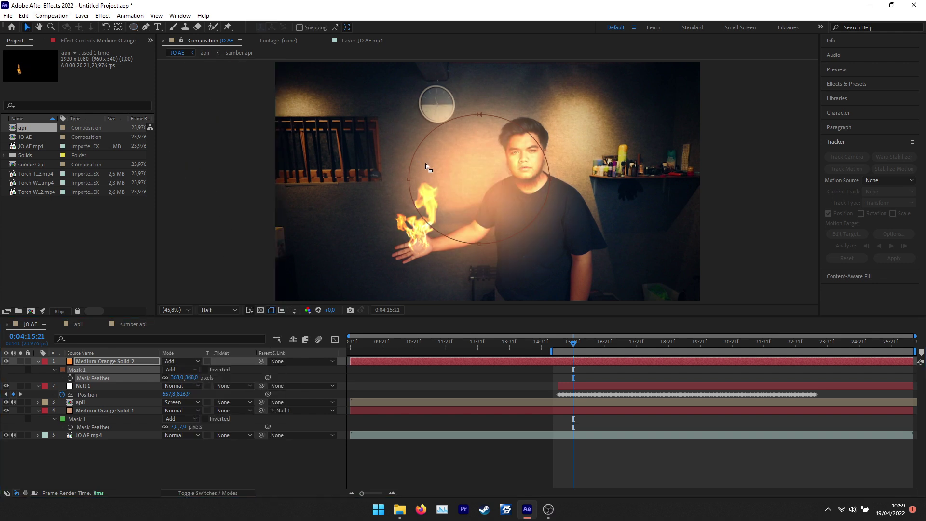
left_click(424, 161)
left_click_drag(411, 116, 450, 145)
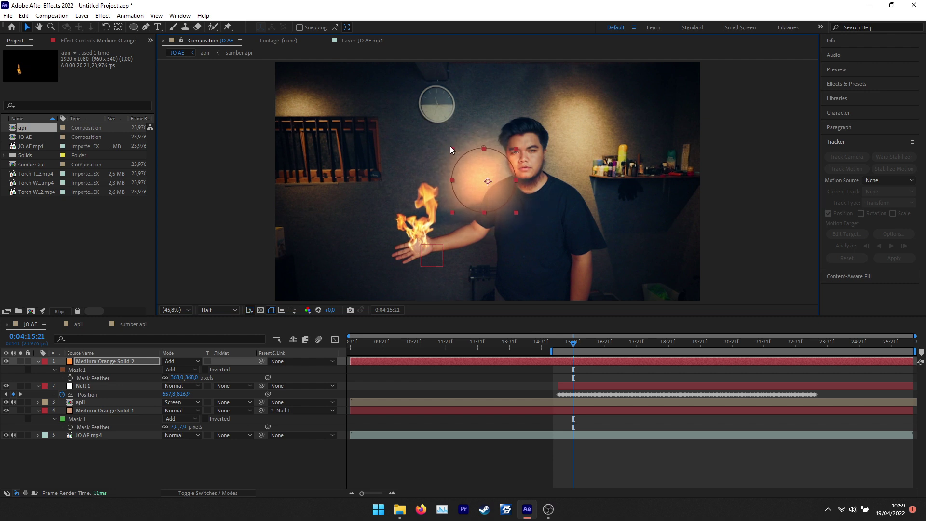
left_click_drag(469, 192, 404, 257)
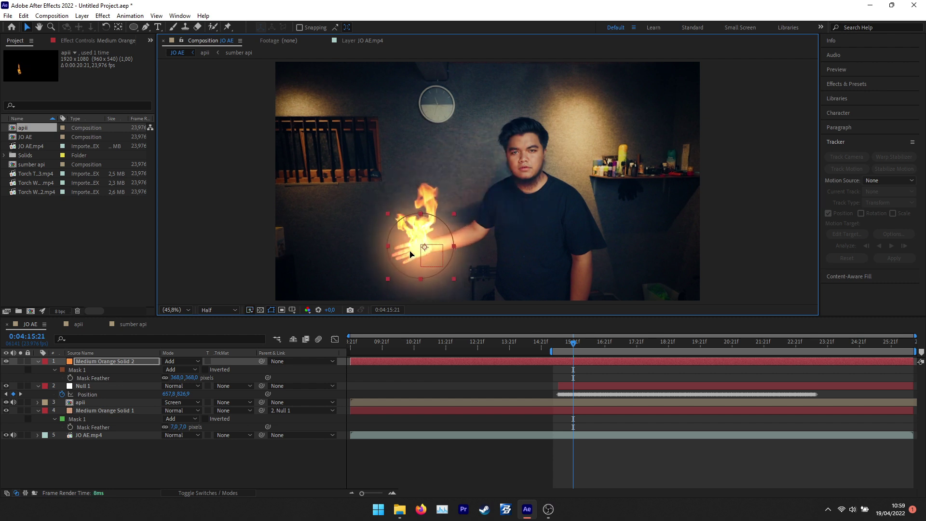
Set the glow mask's Mask Feather to 402 pixels and its Mask Expansion to -149 pixels.
left_click_drag(180, 377, 231, 401)
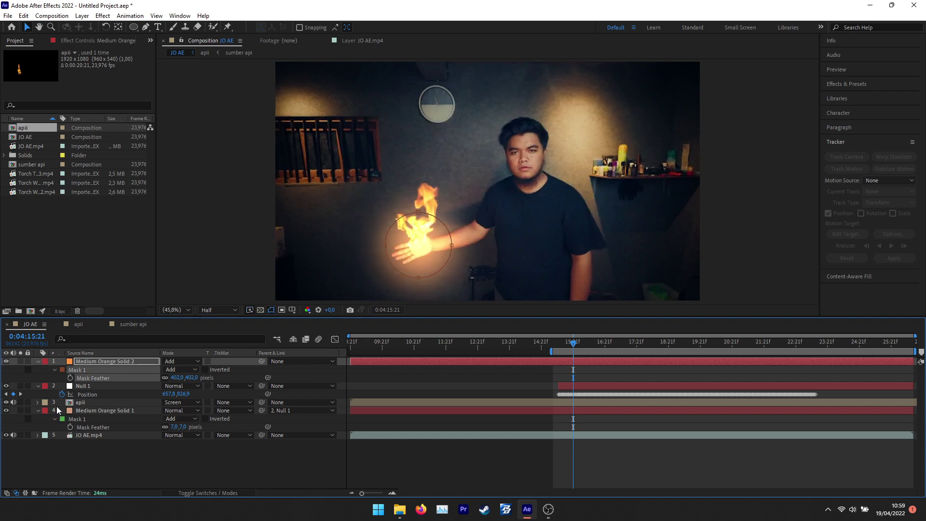
left_click(55, 370)
left_click_drag(164, 406, 97, 408)
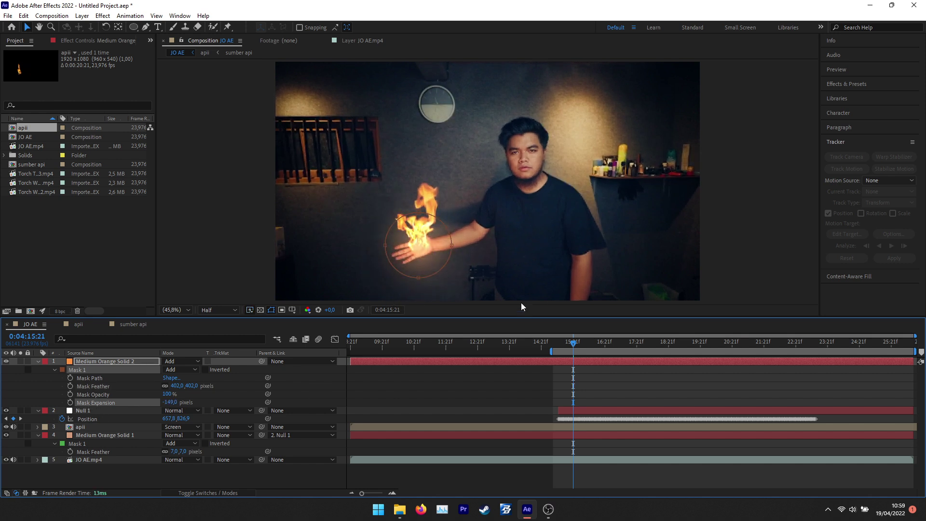
Parent Medium Orange Solid 2 to Null 1 so the glow follows the palm.
left_click(321, 481)
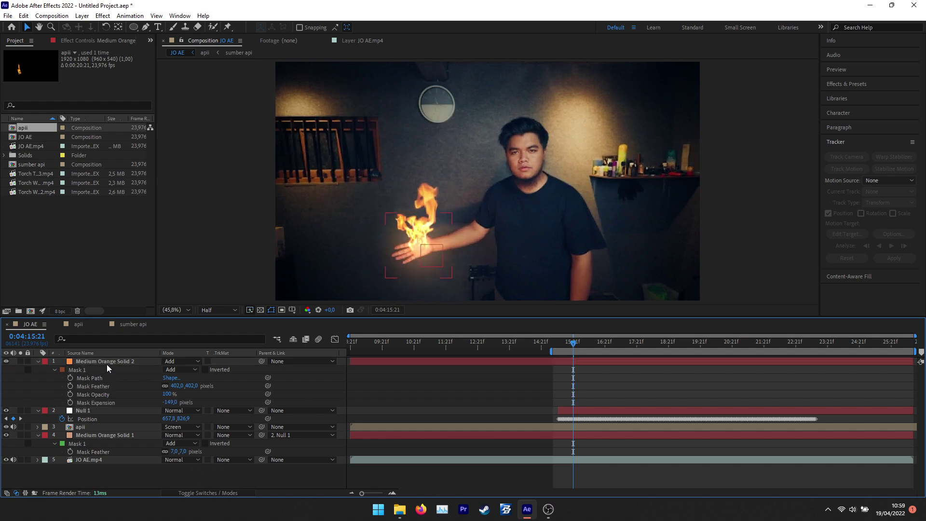
left_click(106, 364)
left_click_drag(261, 361, 89, 411)
left_click(319, 481)
Trim the starts of Medium Orange Solid 2 and Medium Orange Solid 1 to 0:04:15:11.
left_click_drag(554, 345, 559, 377)
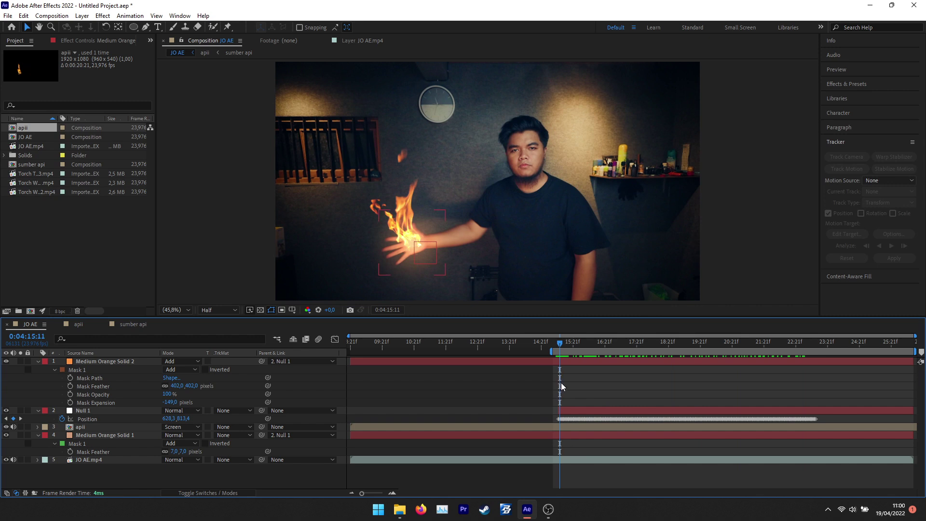
left_click(574, 360)
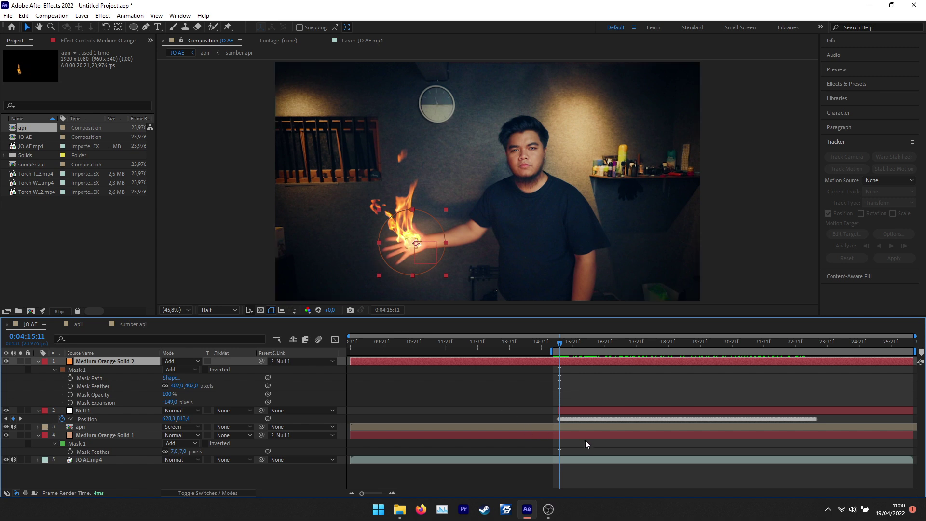
key("alt+bracketleft")
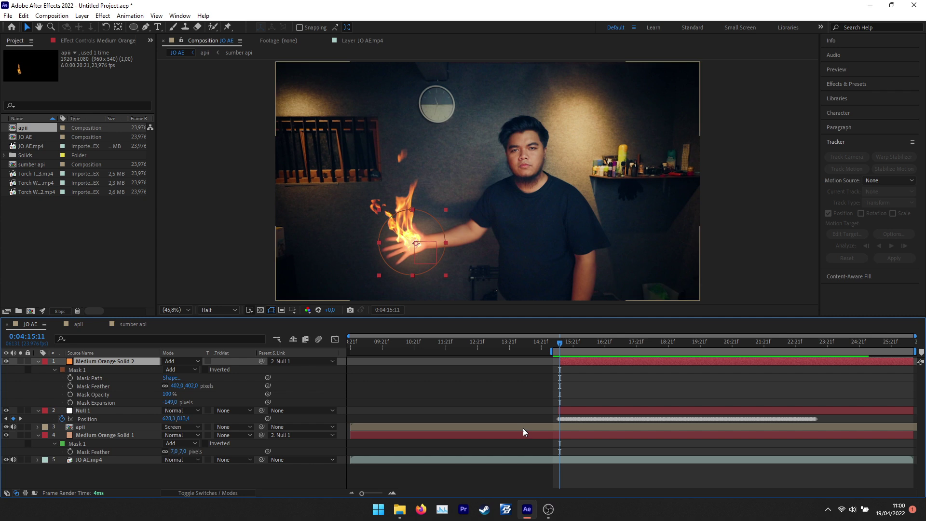
left_click(523, 428)
left_click(573, 436)
key("alt+bracketleft")
Adjust the start of apii and both orange solids to 0:04:15:10, where the null's tracking keyframes begin.
left_click(392, 493)
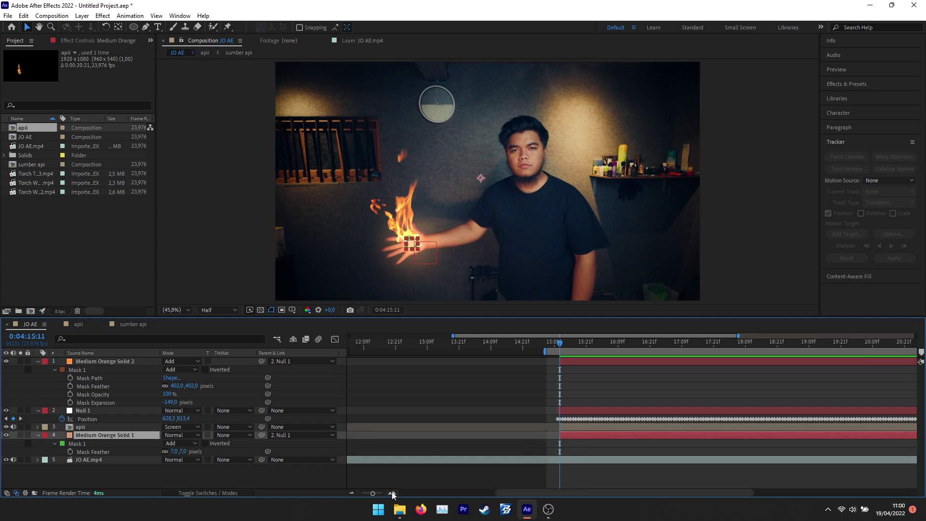
left_click(551, 371)
left_click_drag(548, 340, 551, 361)
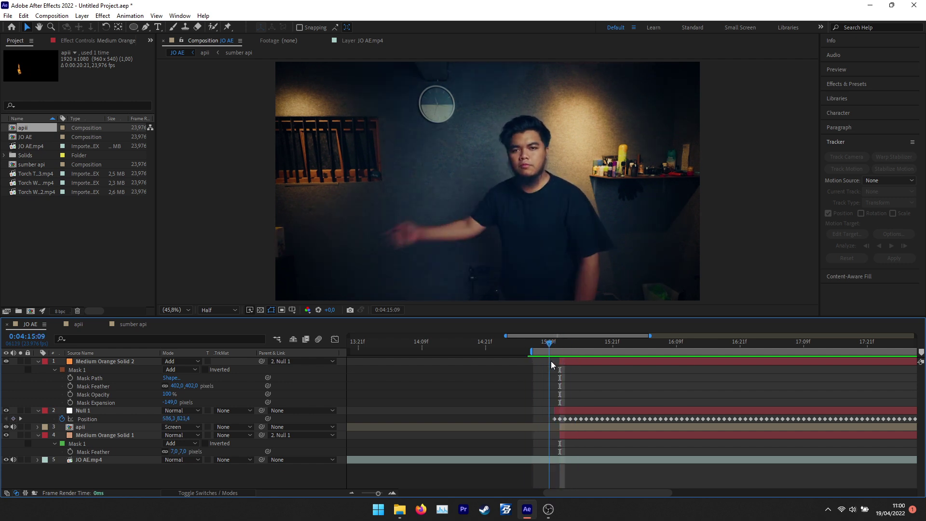
left_click(555, 426)
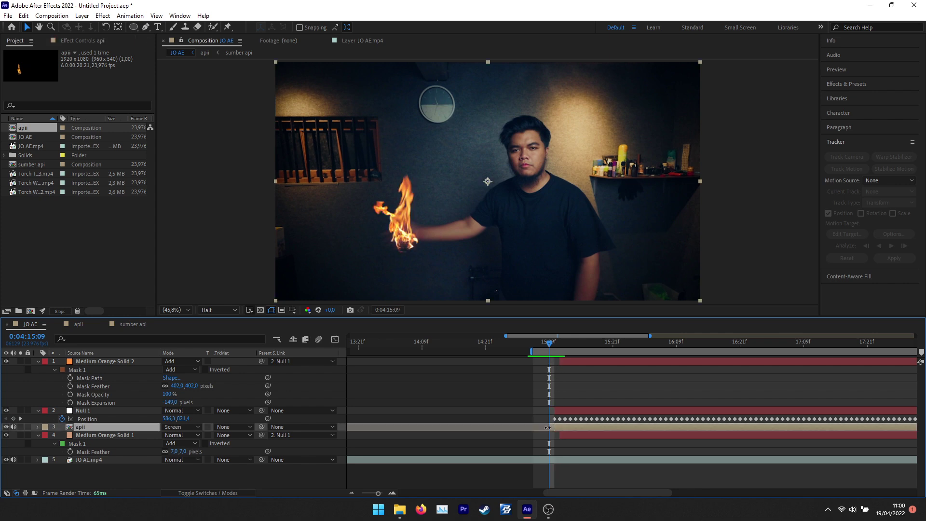
left_click(553, 349)
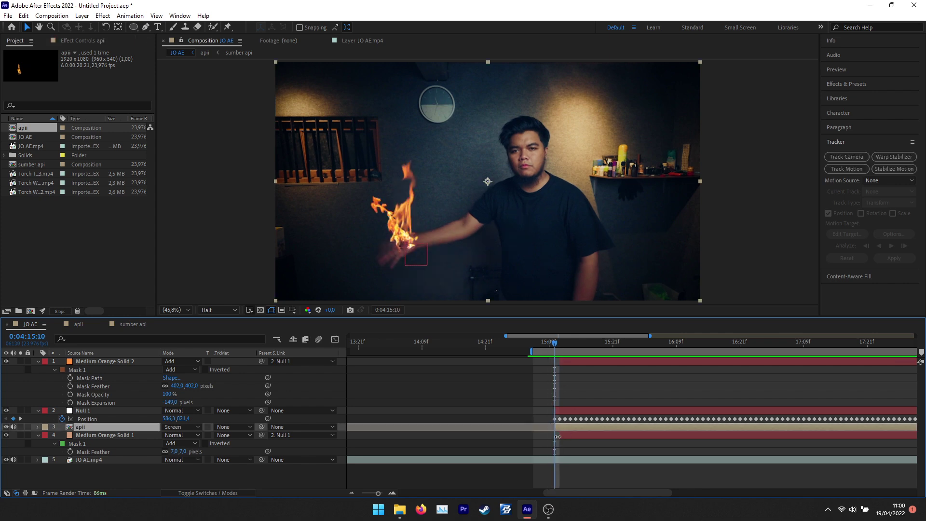
left_click(557, 437)
left_click(557, 363)
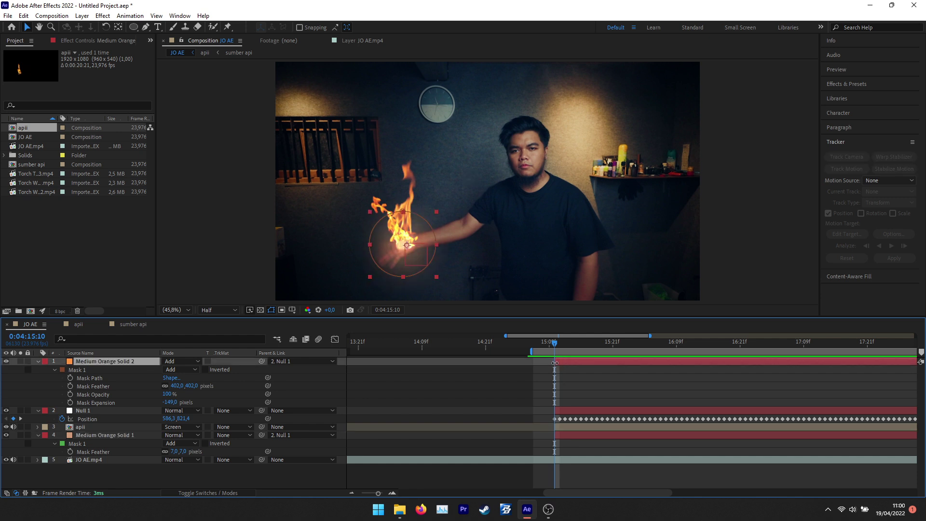
left_click(486, 402)
Draw a wide rectangular mask on apii from the frame's lower edge up to the palm, and set its Mask Feather to 53 pixels.
left_click(571, 427)
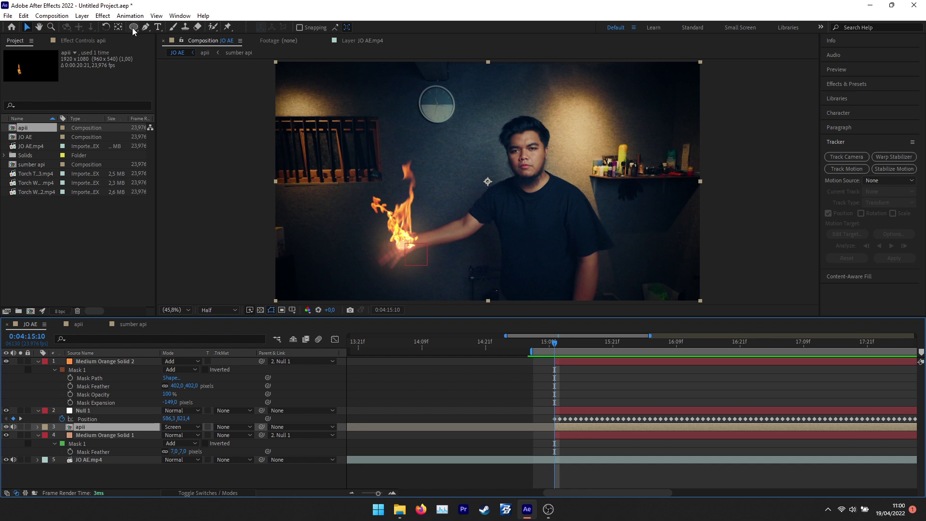
left_click_drag(134, 27, 178, 33)
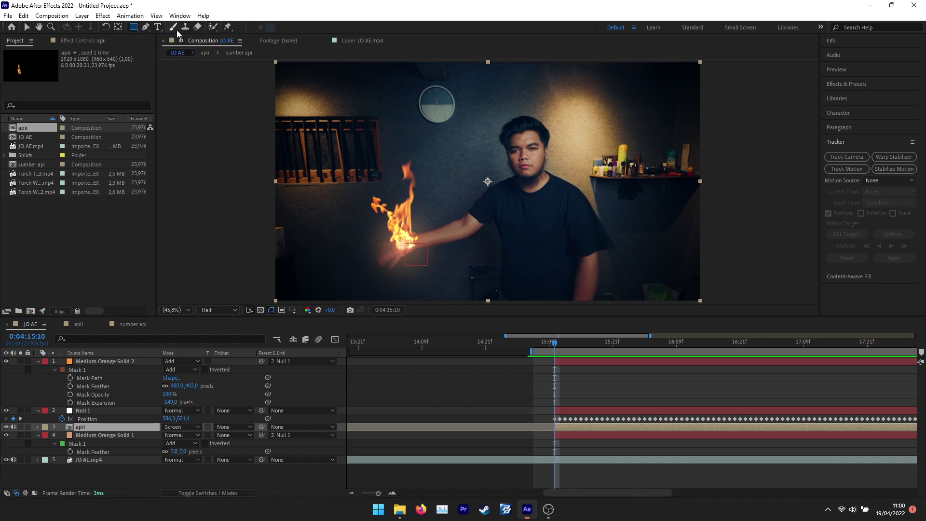
left_click_drag(257, 299, 543, 231)
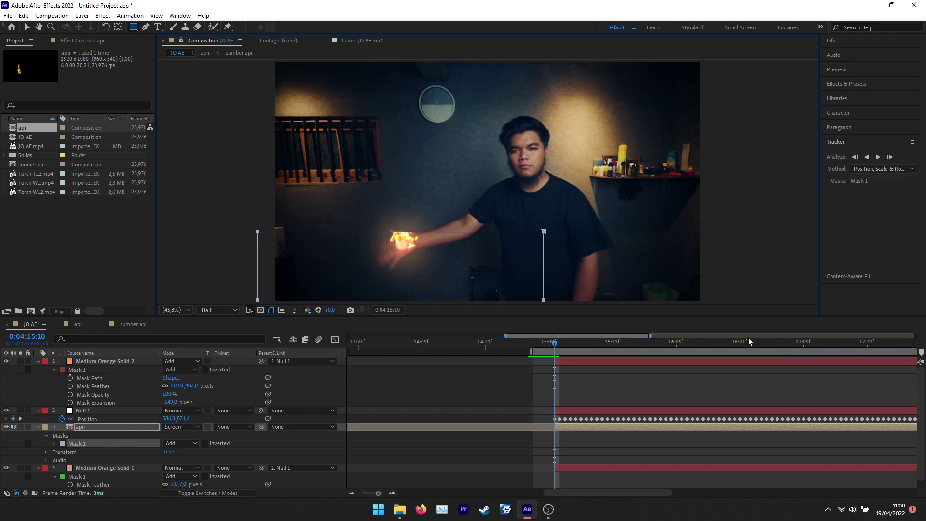
left_click(54, 444)
left_click_drag(188, 461, 207, 459)
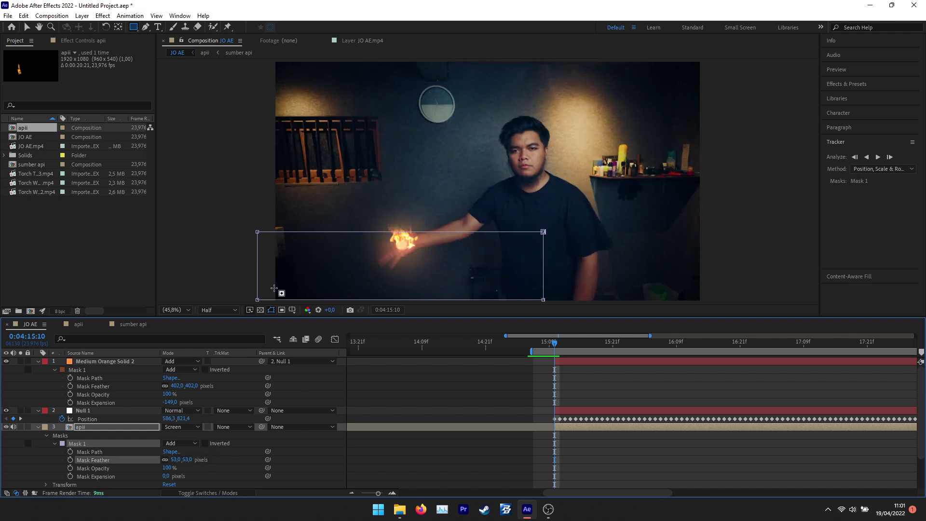
Keyframe apii's Mask Path at 0:04:15:10, and raise the mask's upper edge above the flame at 0:04:15:13.
left_click(31, 27)
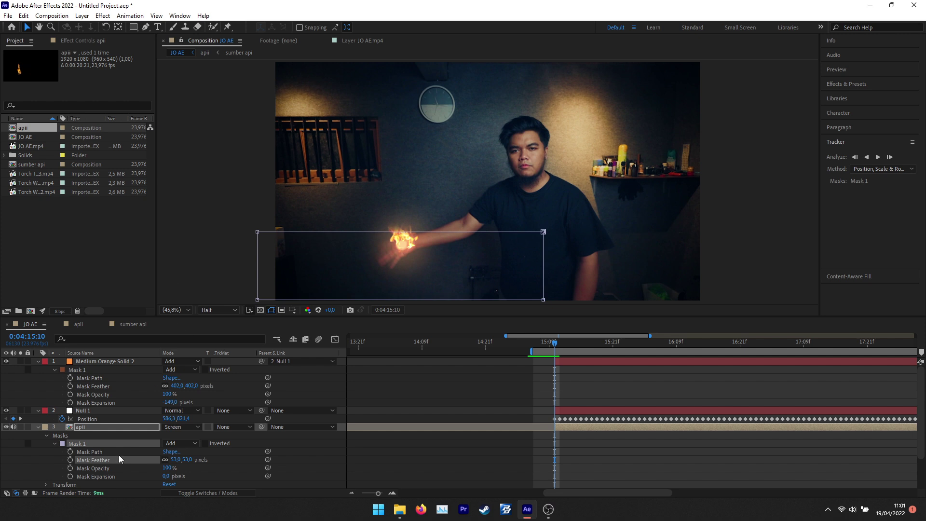
left_click(71, 451)
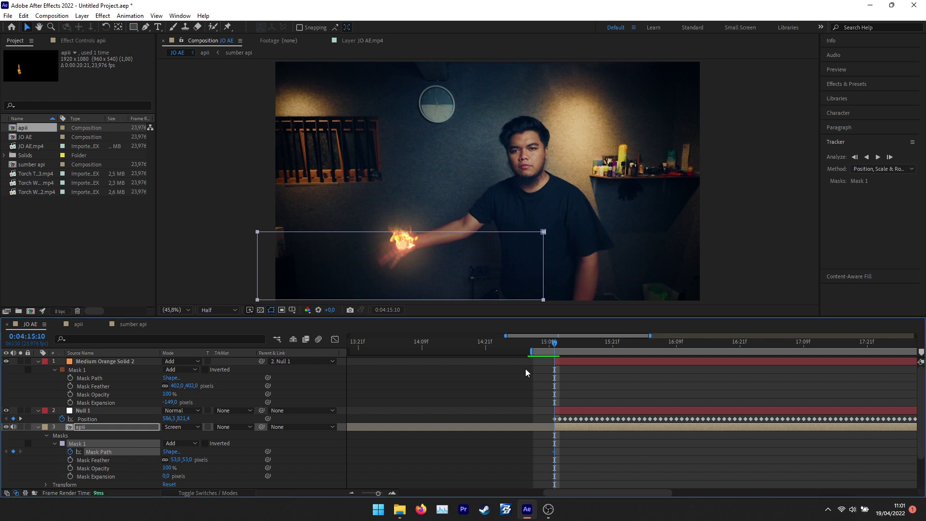
left_click_drag(556, 345, 570, 346)
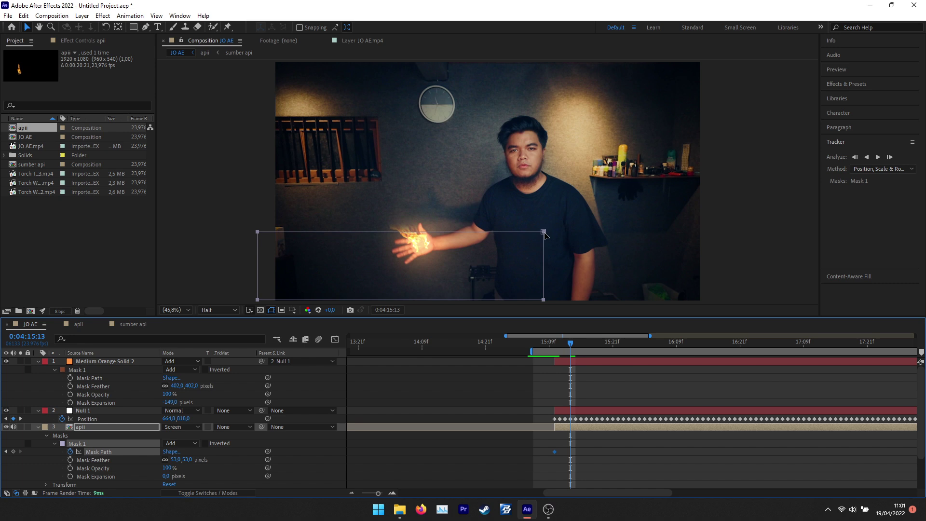
left_click_drag(648, 180, 225, 250)
left_click_drag(544, 233, 545, 79)
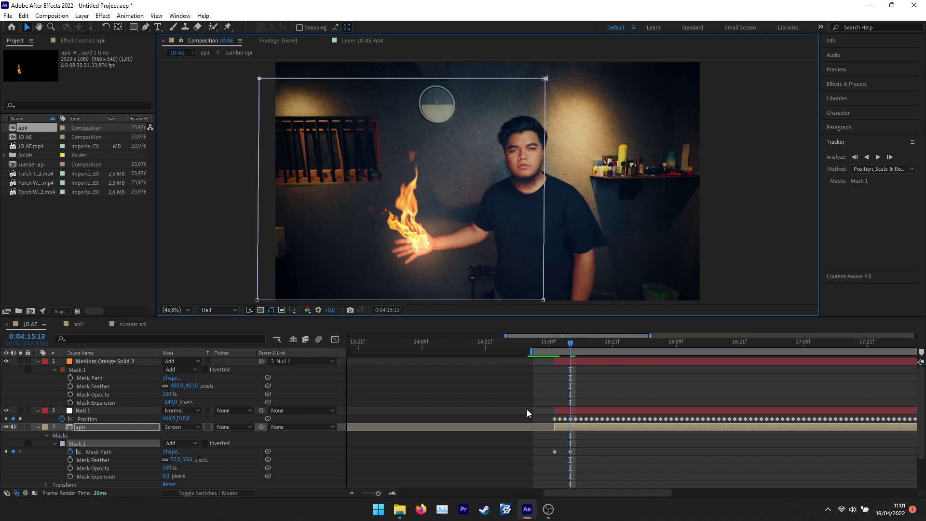
Preview the flame's rising reveal from 0:04:15:06 and return to that frame.
left_click(491, 462)
mouse_move(546, 345)
left_mouse_down()
mouse_move(583, 346)
mouse_move(523, 351)
mouse_move(533, 351)
left_mouse_up()
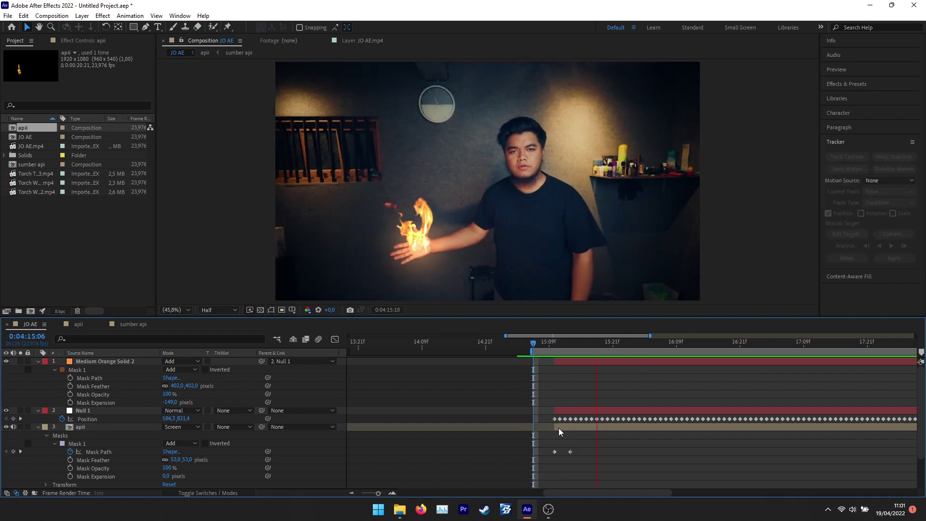
left_click(541, 347)
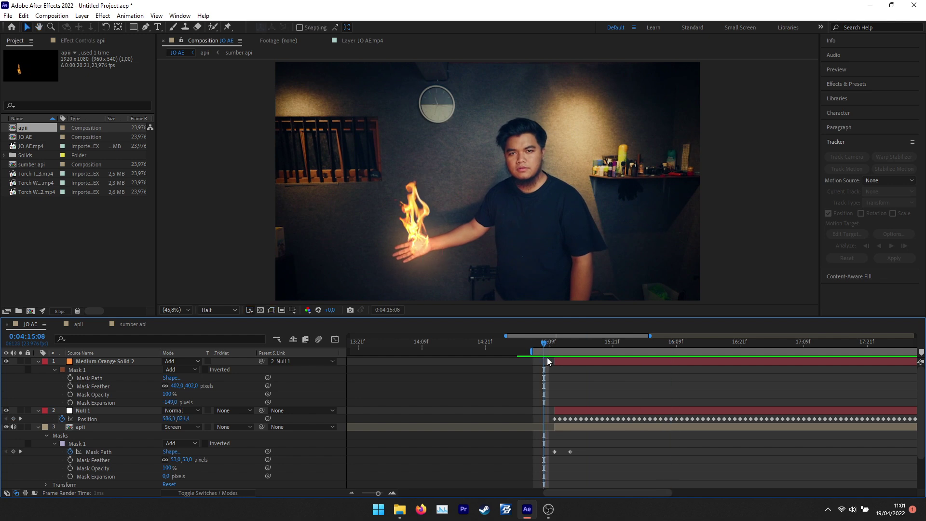
left_click_drag(544, 343, 533, 345)
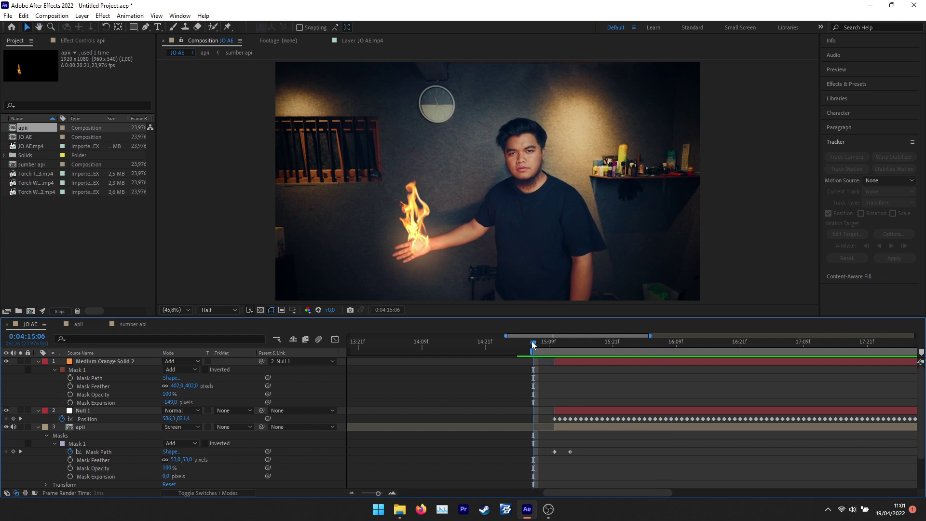
Preview the composition from 0:04:15:06 through about 0:04:22:10 to check how the flame follows the palm.
key("space")
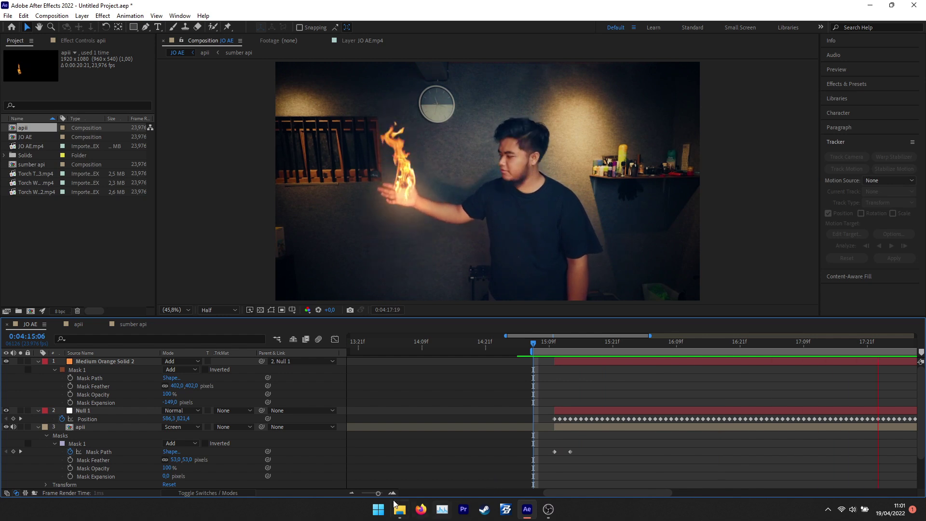
key("space")
left_click(354, 493)
left_click(354, 493)
left_click(353, 494)
left_click(354, 493)
key("space")
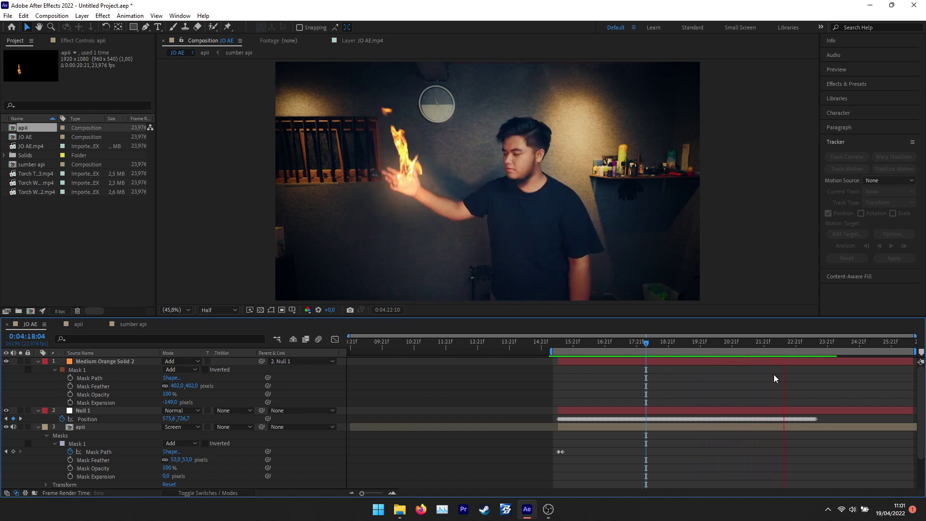
key("space")
Add a Mask Path keyframe on apii at 0:04:23:10, and lower the mask's upper edge to the hand at 0:04:23:12.
left_click(796, 343)
left_click_drag(797, 343, 815, 344)
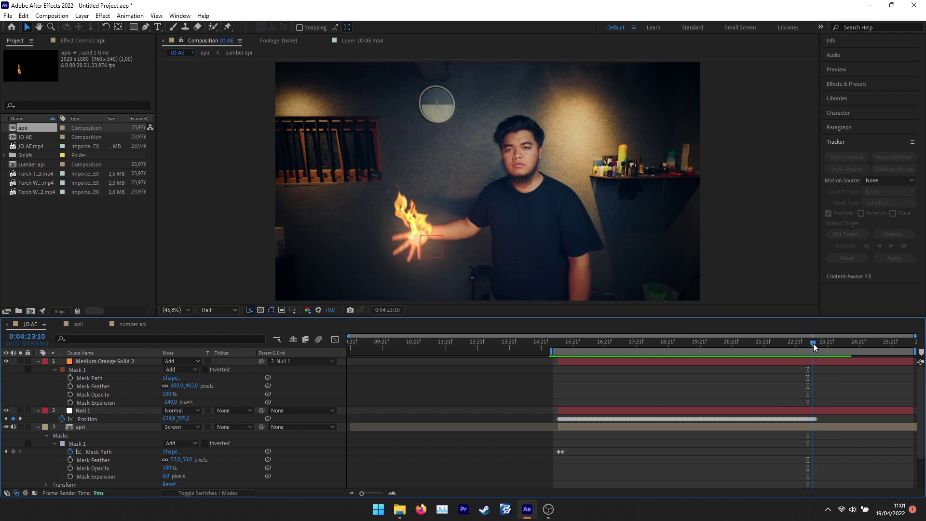
left_click(13, 451)
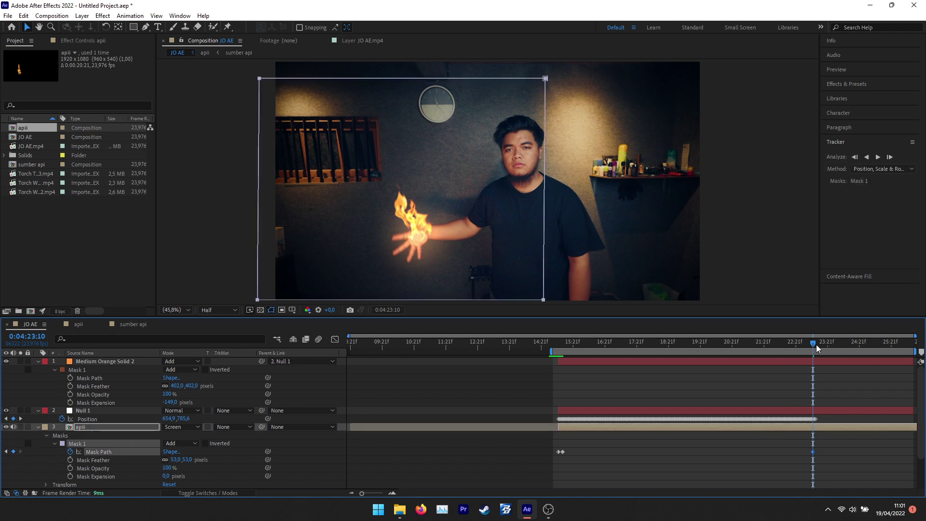
left_click_drag(812, 343, 814, 343)
left_click_drag(222, 104, 585, 58)
left_click_drag(544, 94, 540, 225)
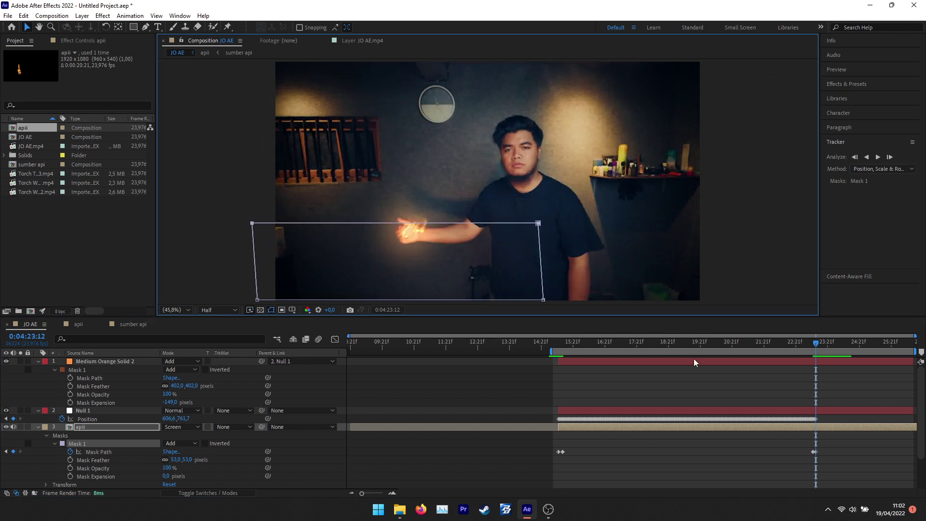
Trim the ends of Medium Orange Solid 1, apii, Null 1 and Medium Orange Solid 2 to 0:04:23:13.
left_click(815, 341)
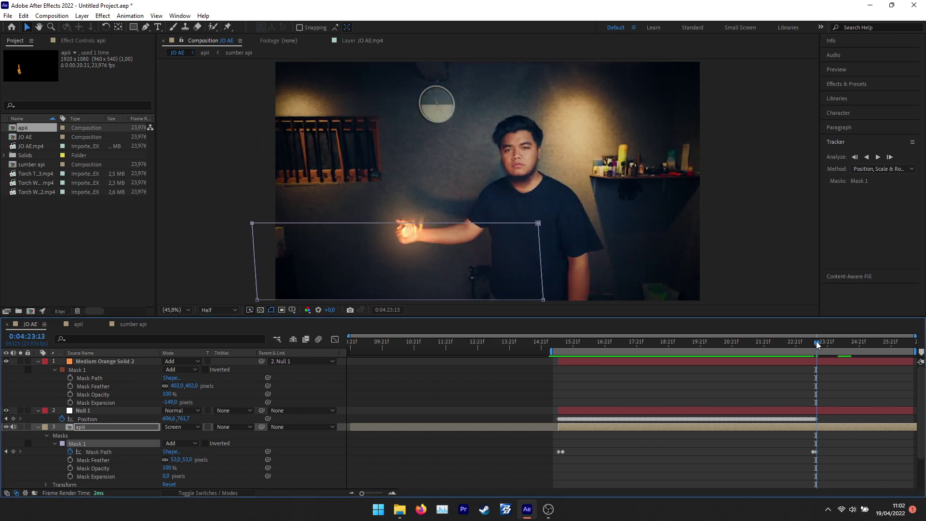
scroll(752, 467, "down", 3)
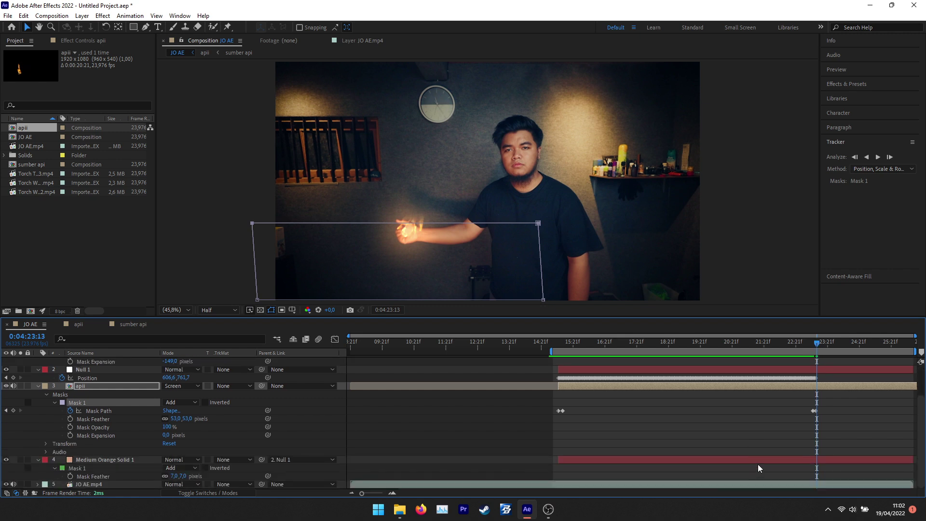
left_click(810, 461)
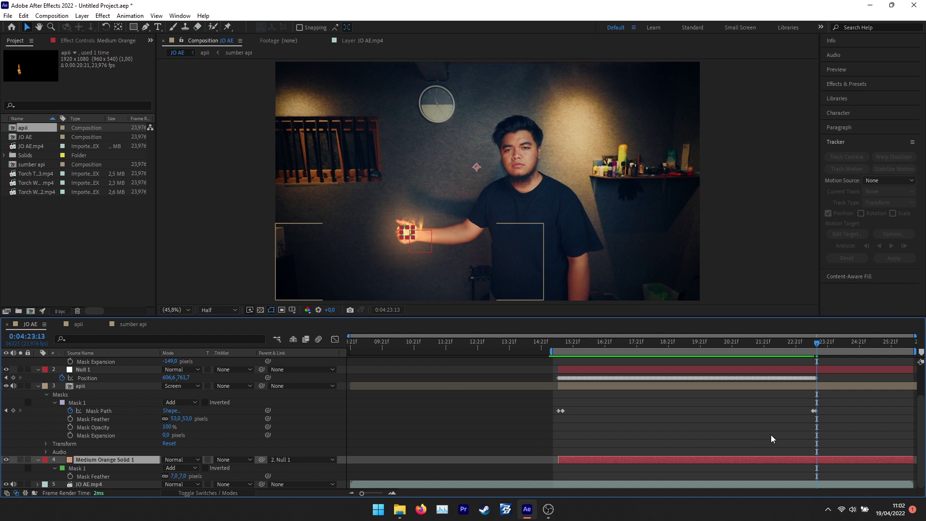
key("alt+bracketright")
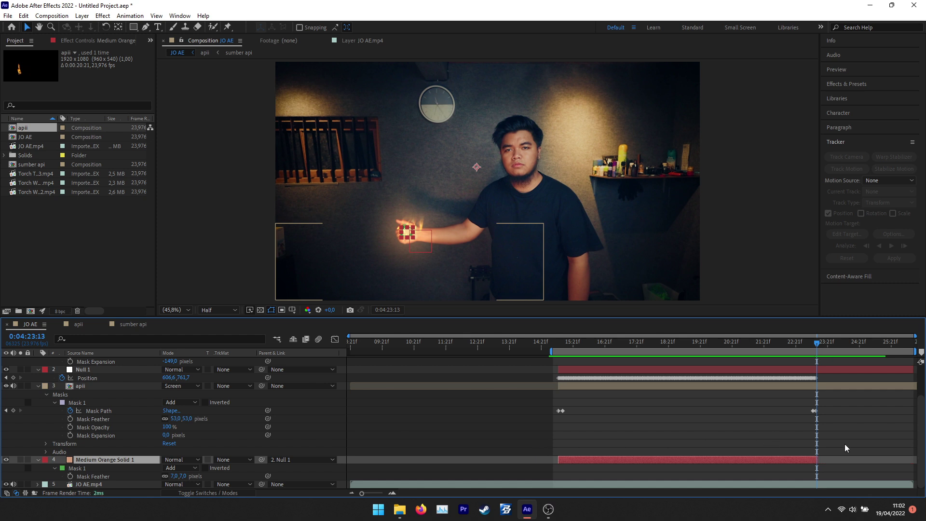
left_click(826, 385)
key("alt+bracketright")
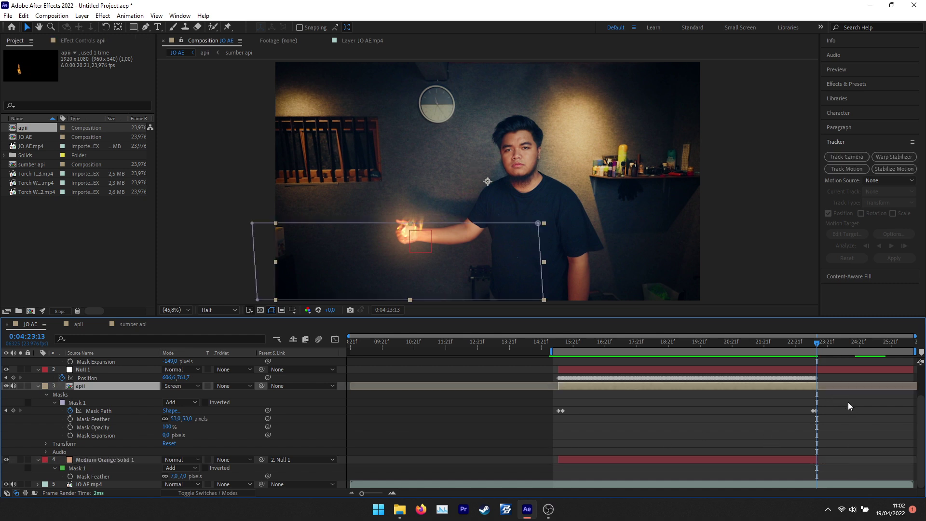
left_click(826, 370)
key("alt+bracketright")
scroll(848, 419, "up", 1)
scroll(849, 423, "up", 1)
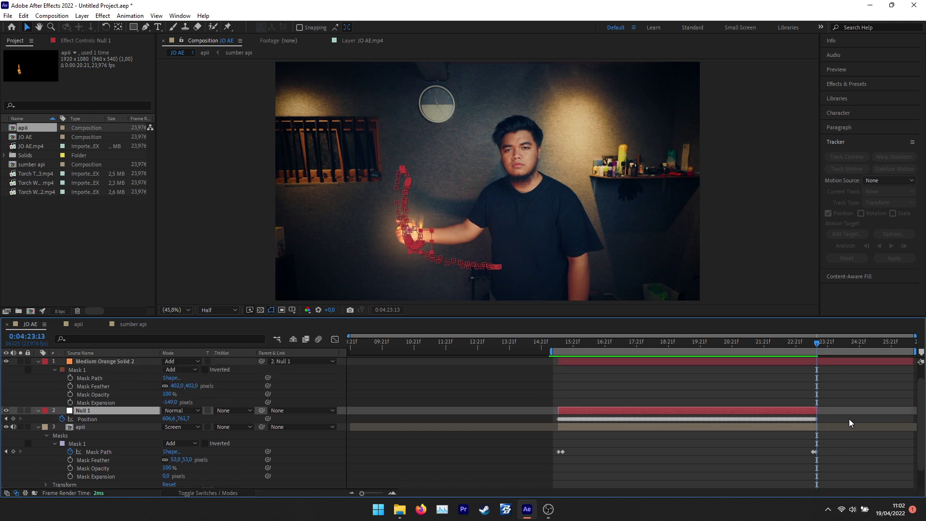
left_click(824, 361)
key("alt+bracketright")
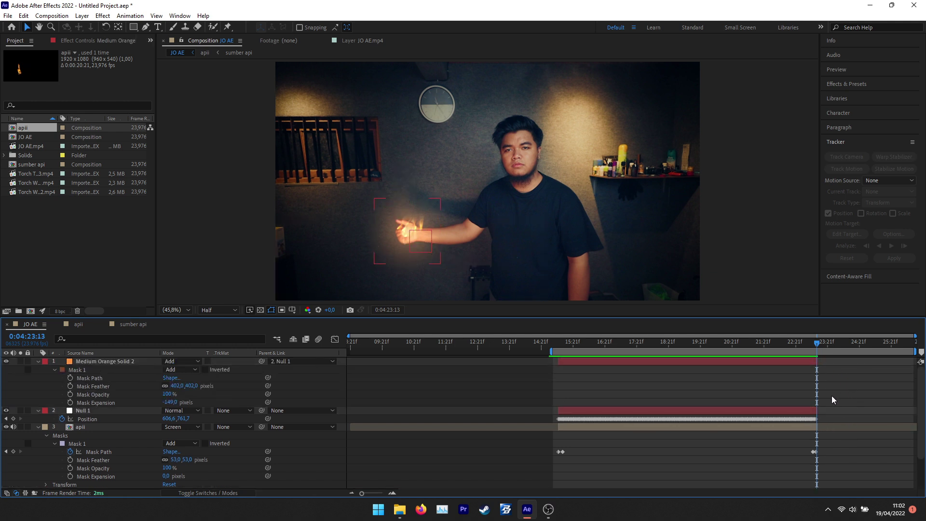
Preview the finished fire effect from 0:04:15:08 until after the flame has gone out.
left_click_drag(817, 339, 554, 370)
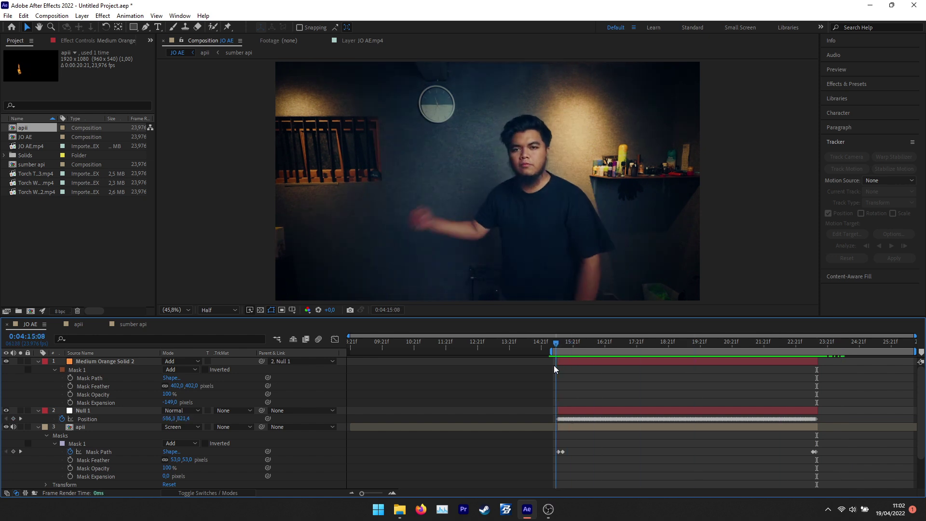
key("space")
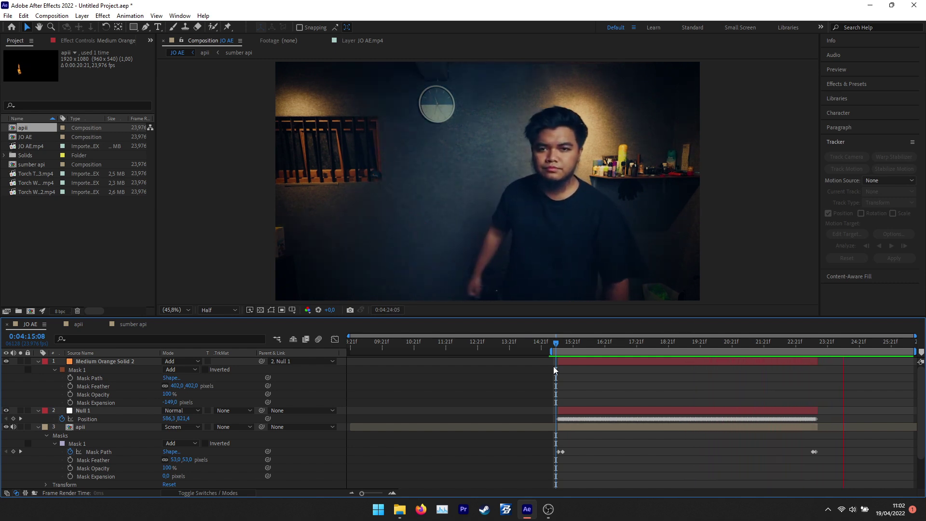
key("space")
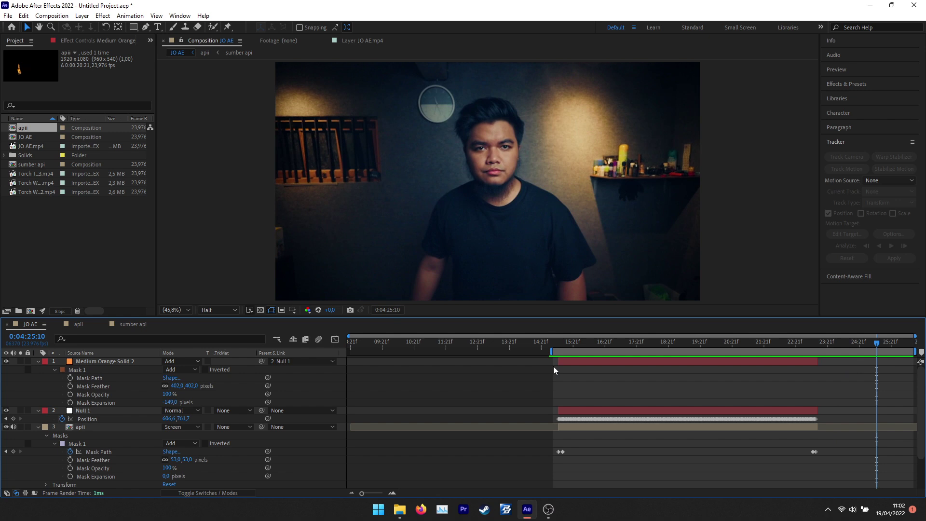